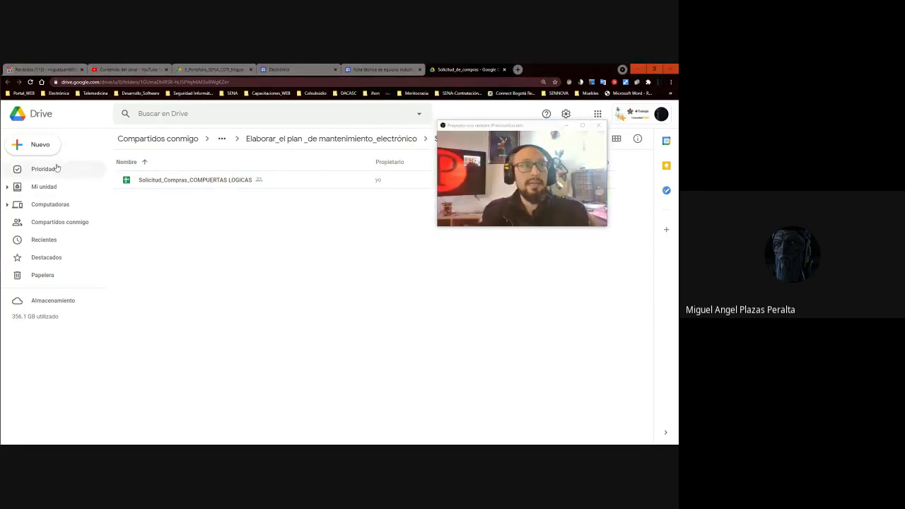
- Start a new Google Sheets spreadsheet from a template, confirming creation in the shared folder
{"action": "left_click", "coordinate": [40, 146]}
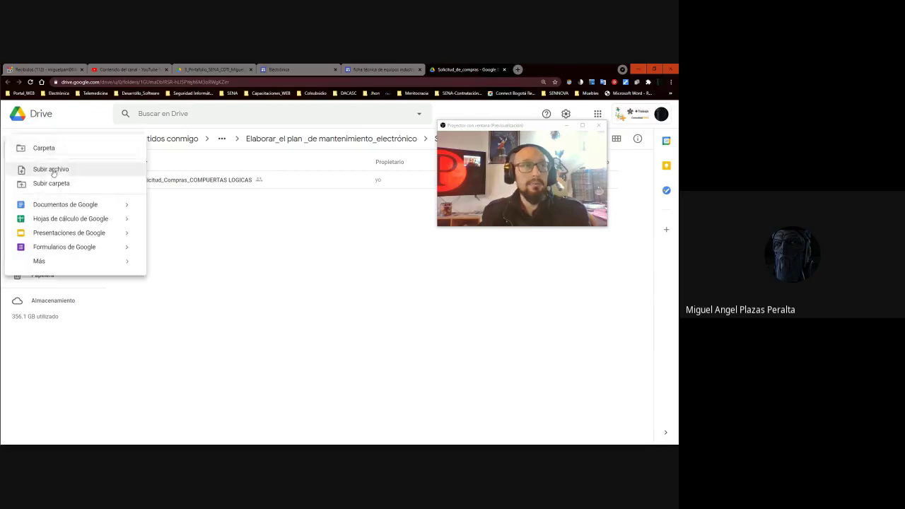
{"action": "left_click", "coordinate": [99, 221]}
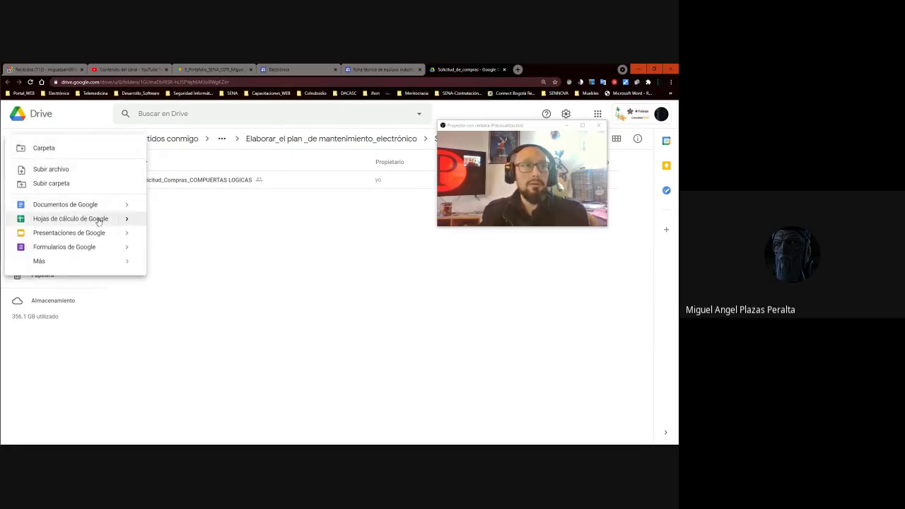
{"action": "mouse_move", "coordinate": [127, 222]}
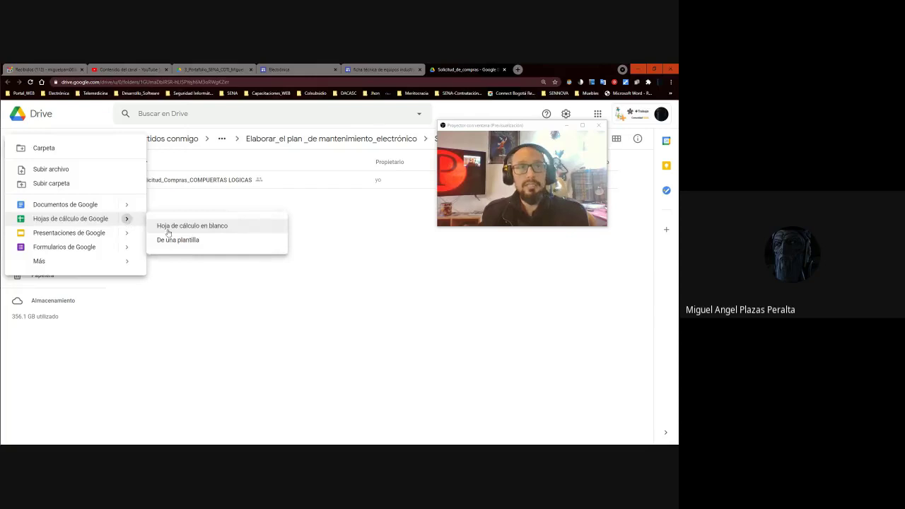
{"action": "left_click", "coordinate": [198, 242]}
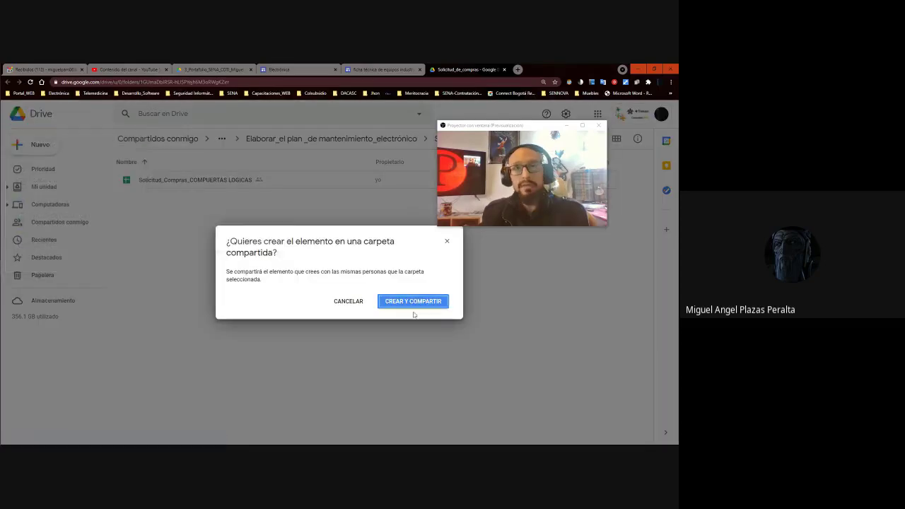
{"action": "left_click", "coordinate": [423, 305]}
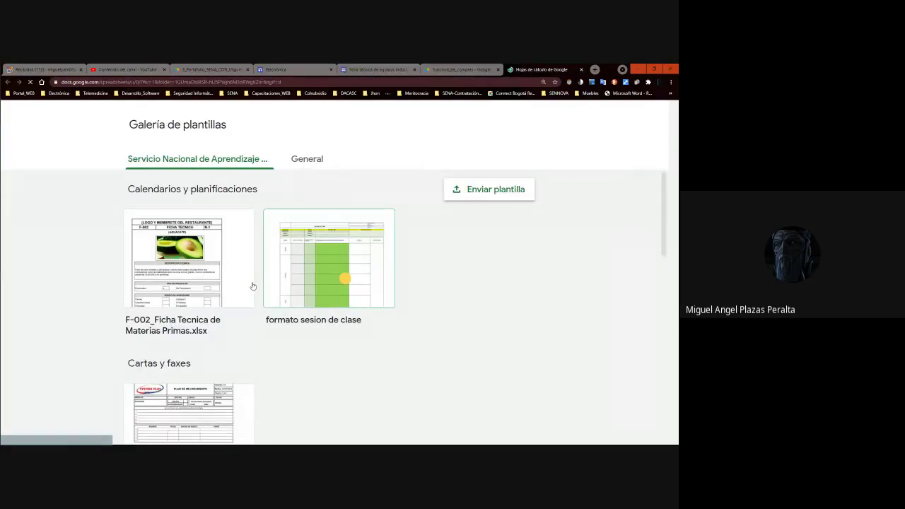
- Browse the SENA template gallery and open Solicitud_Compras_MEII_CDTCI as a new spreadsheet
{"action": "scroll", "coordinate": [248, 285], "scroll_direction": "down", "scroll_amount": 10}
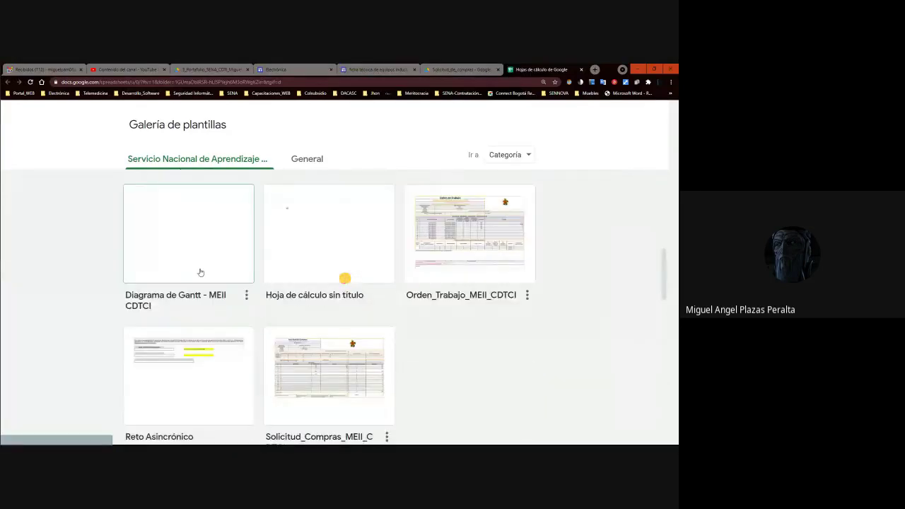
{"action": "scroll", "coordinate": [200, 272], "scroll_direction": "down", "scroll_amount": 3}
{"action": "scroll", "coordinate": [200, 272], "scroll_direction": "up", "scroll_amount": 3}
{"action": "scroll", "coordinate": [169, 289], "scroll_direction": "down", "scroll_amount": 3}
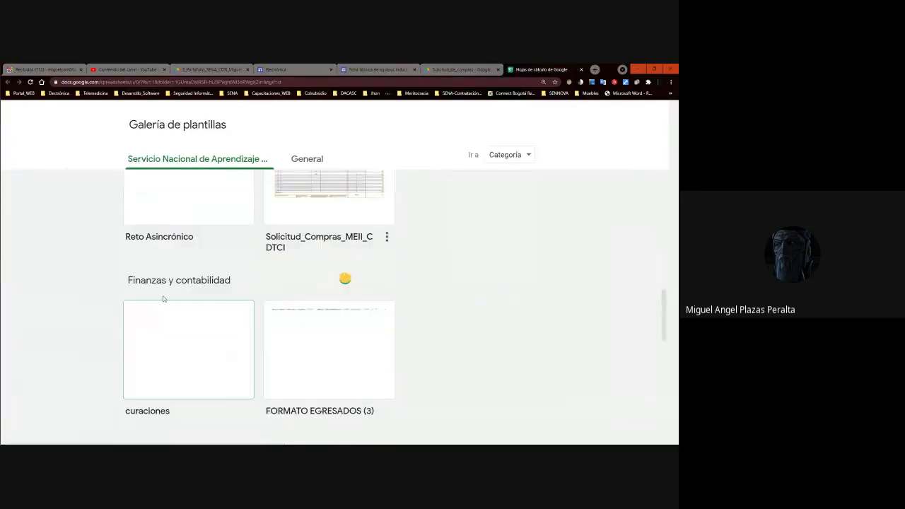
{"action": "scroll", "coordinate": [163, 298], "scroll_direction": "up", "scroll_amount": 3}
{"action": "scroll", "coordinate": [163, 299], "scroll_direction": "down", "scroll_amount": 3}
{"action": "scroll", "coordinate": [163, 298], "scroll_direction": "up", "scroll_amount": 3}
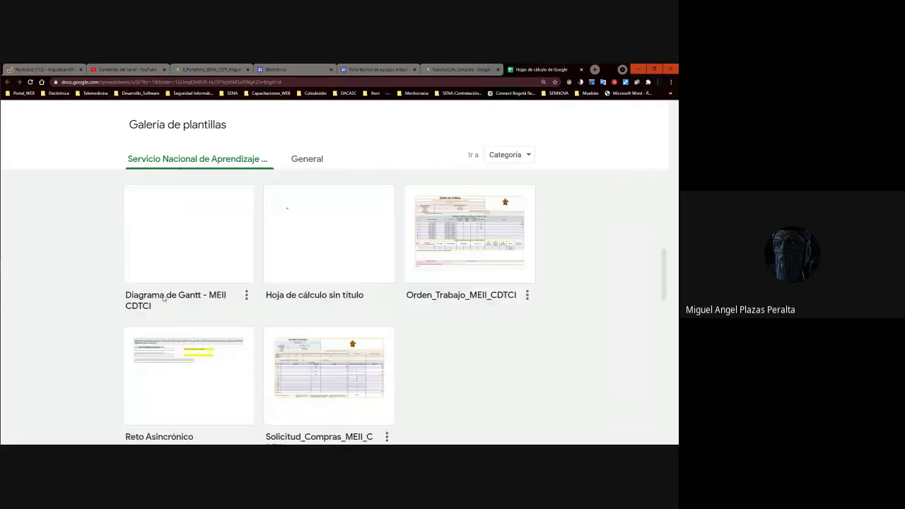
{"action": "scroll", "coordinate": [306, 258], "scroll_direction": "up", "scroll_amount": 3}
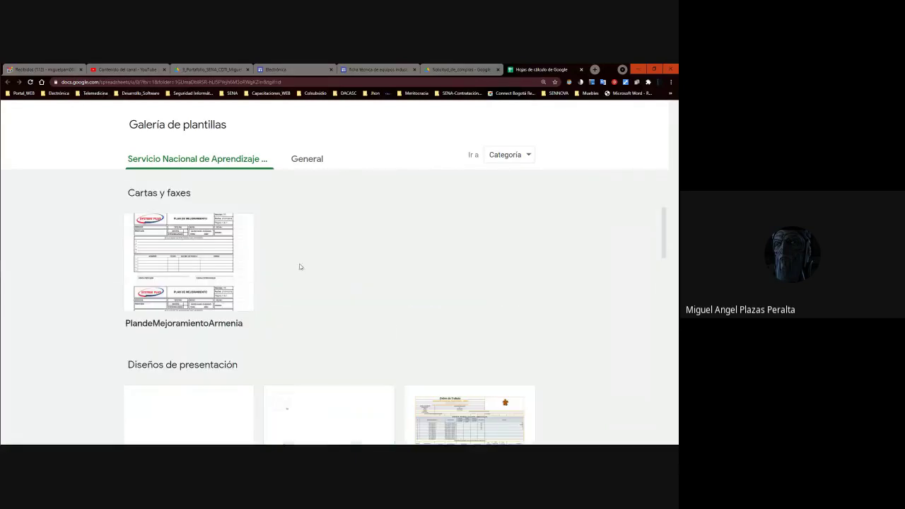
{"action": "left_click", "coordinate": [192, 368]}
{"action": "left_click", "coordinate": [194, 368]}
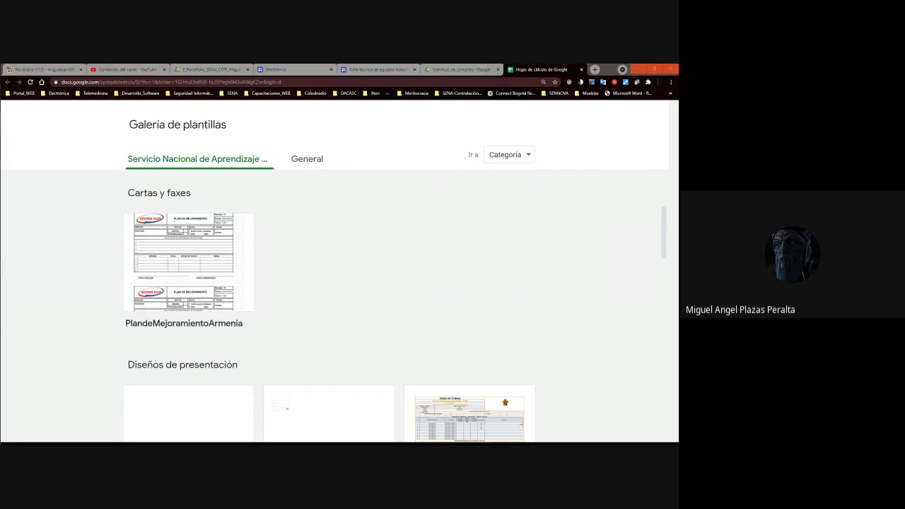
{"action": "scroll", "coordinate": [446, 271], "scroll_direction": "down", "scroll_amount": 3}
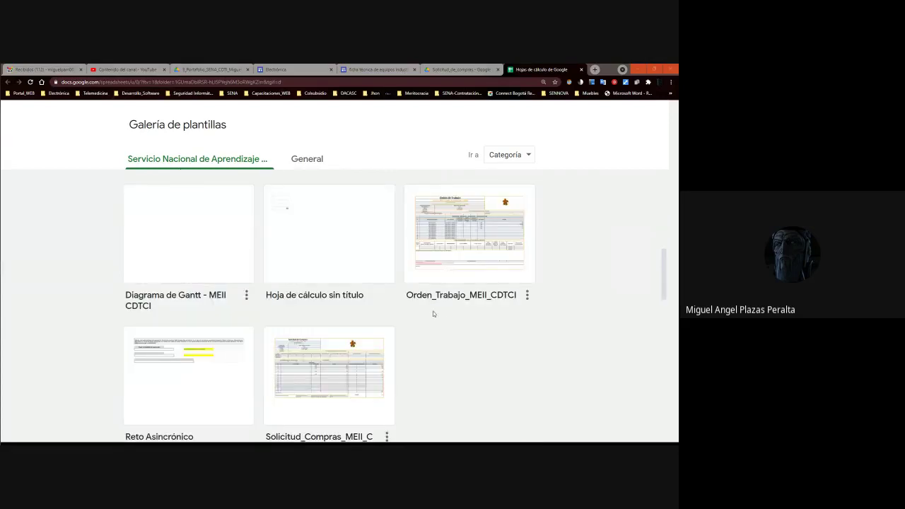
{"action": "scroll", "coordinate": [432, 311], "scroll_direction": "down", "scroll_amount": 3}
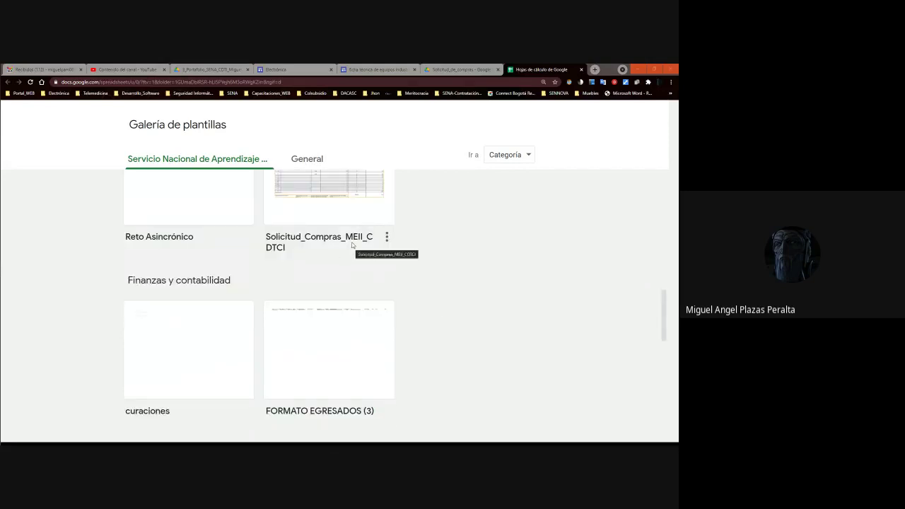
{"action": "left_click", "coordinate": [326, 181]}
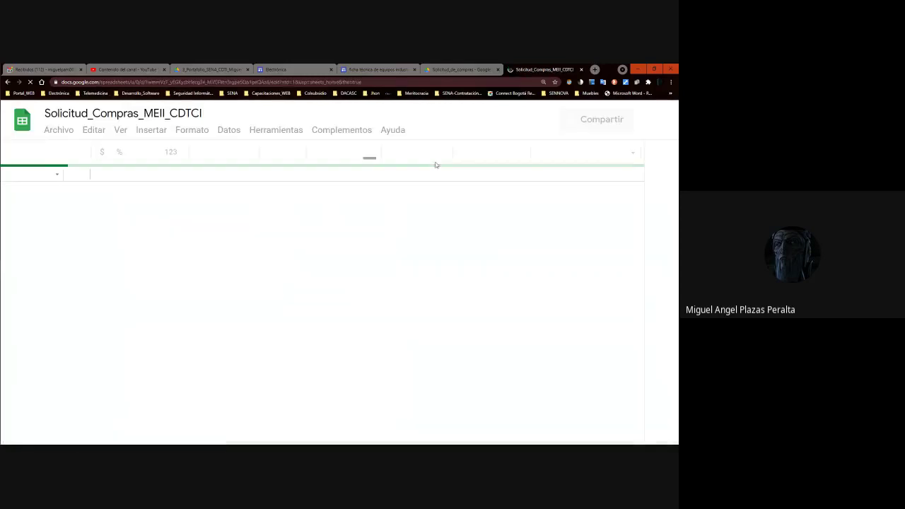
- Set the zoom to 75% and inspect the Primer Nombre through Móvil de Contacto headers
{"action": "scroll", "coordinate": [263, 288], "scroll_direction": "down", "scroll_amount": 5}
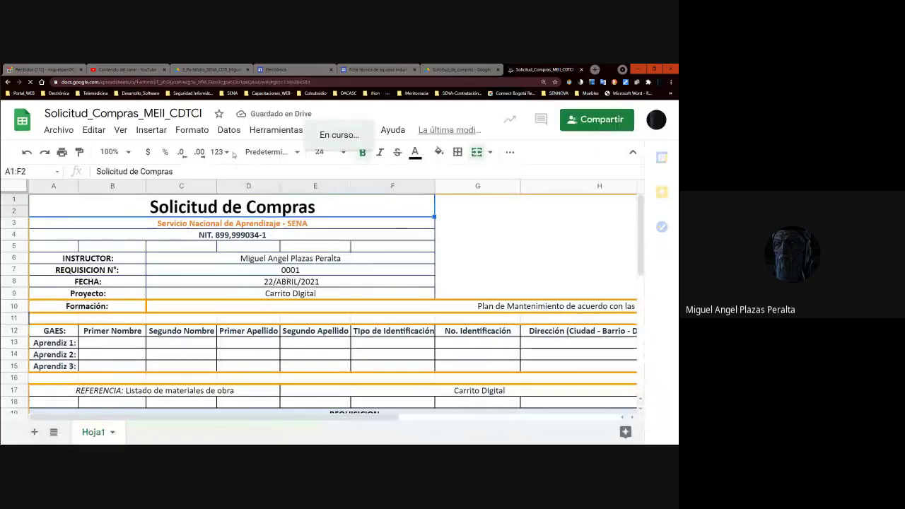
{"action": "left_click", "coordinate": [109, 151]}
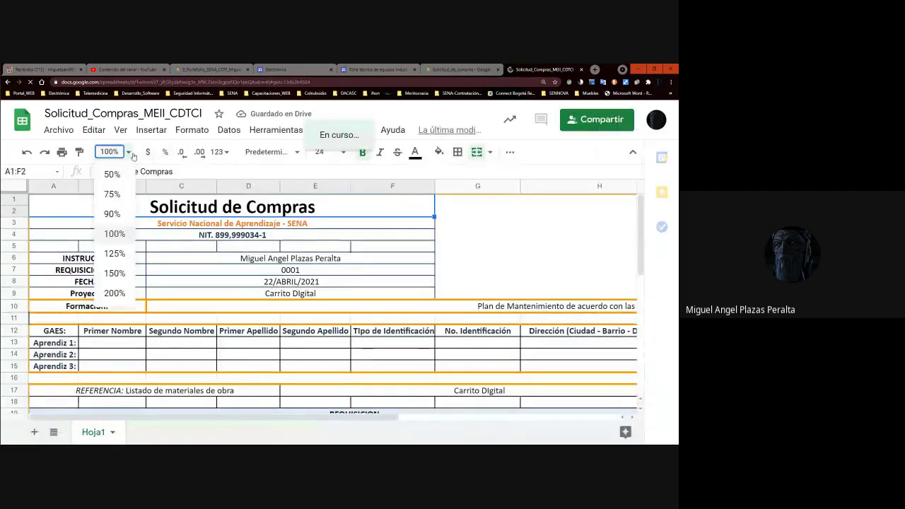
{"action": "left_click", "coordinate": [113, 194]}
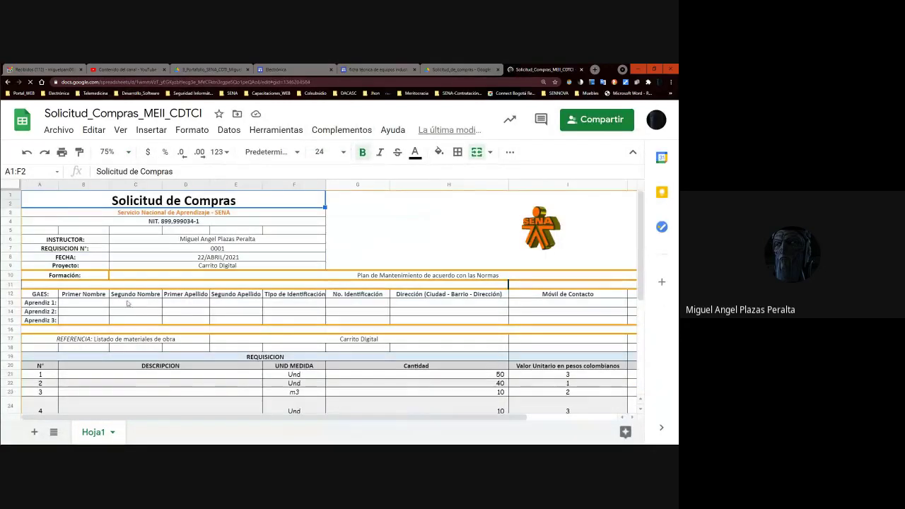
{"action": "left_click", "coordinate": [82, 304]}
{"action": "left_click", "coordinate": [82, 295]}
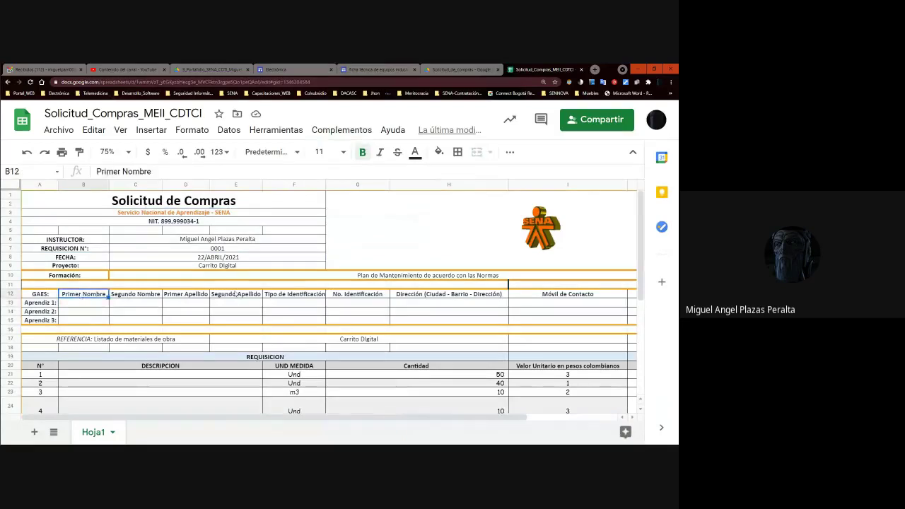
{"action": "left_click", "coordinate": [412, 293]}
{"action": "left_click", "coordinate": [541, 297]}
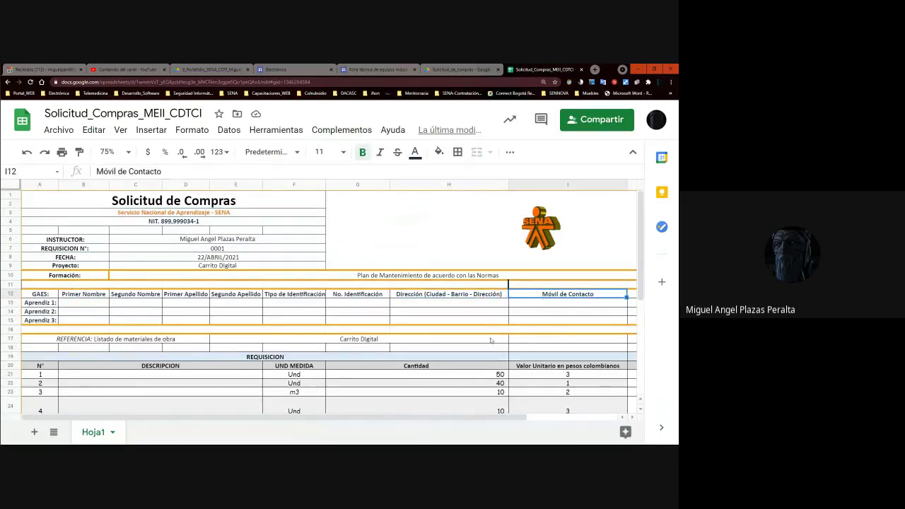
{"action": "left_click", "coordinate": [82, 296]}
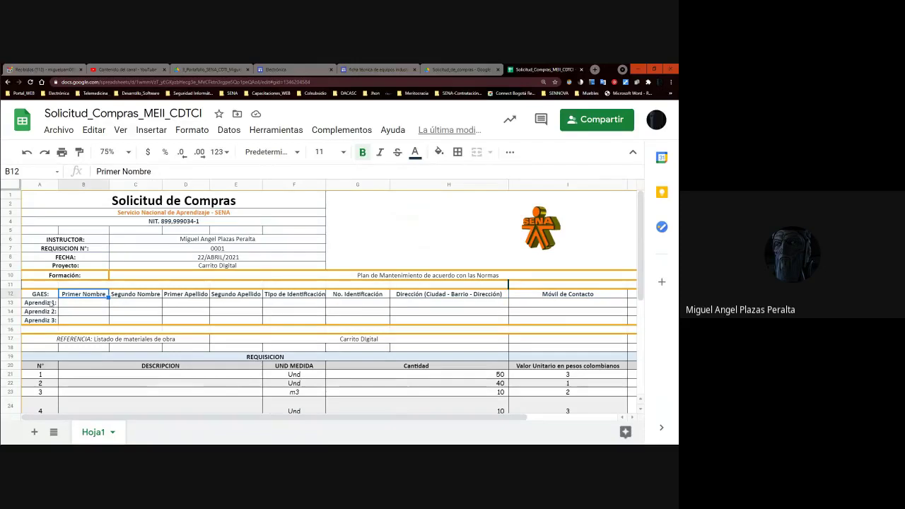
- Review the row 12 headers from GAES to Dirección and the Carrito Digital Proyecto cell
{"action": "left_click", "coordinate": [47, 294]}
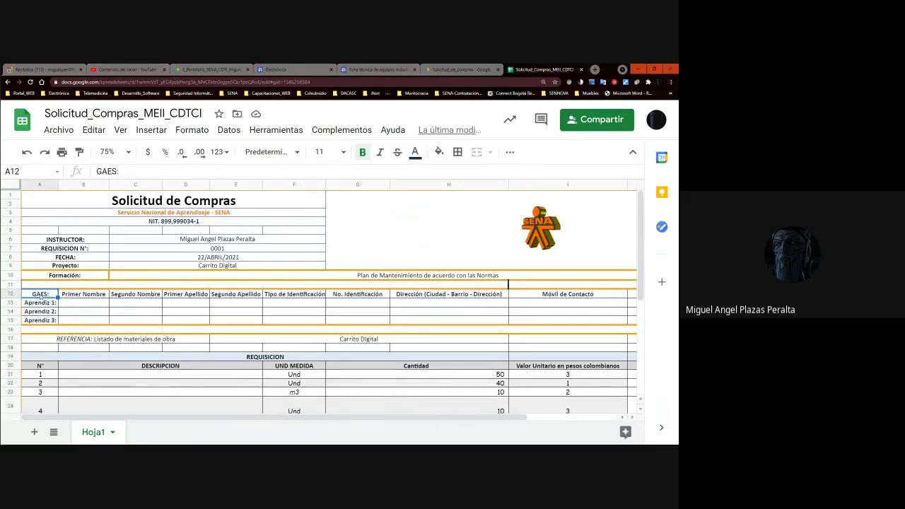
{"action": "left_click", "coordinate": [88, 294]}
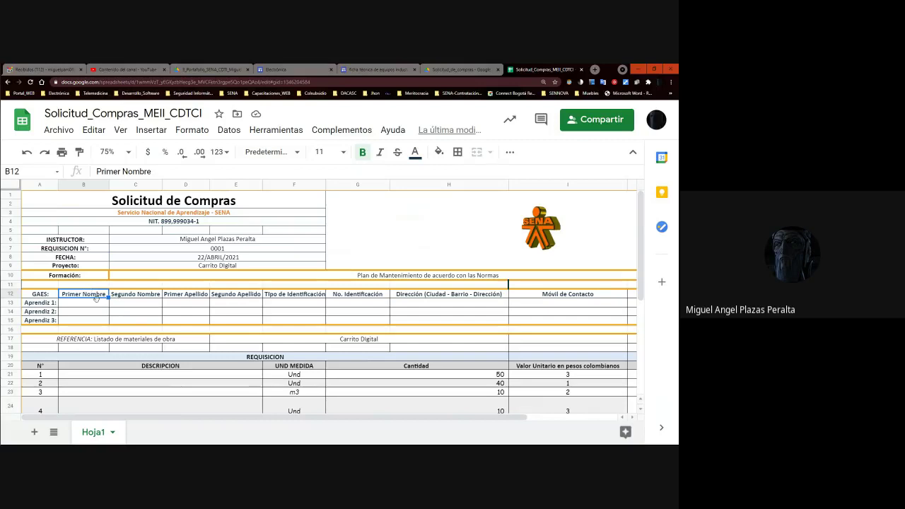
{"action": "key", "text": "Tab"}
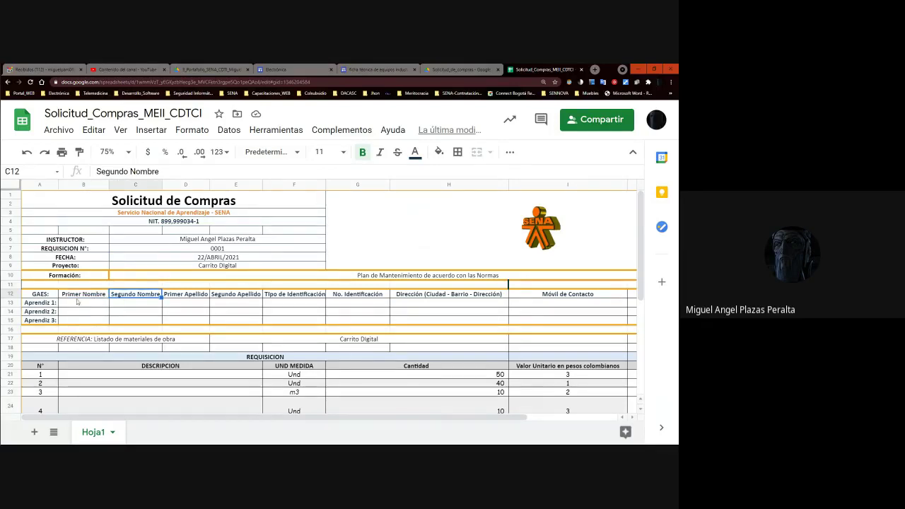
{"action": "left_click", "coordinate": [81, 296]}
{"action": "left_click", "coordinate": [129, 296]}
{"action": "left_click", "coordinate": [190, 296]}
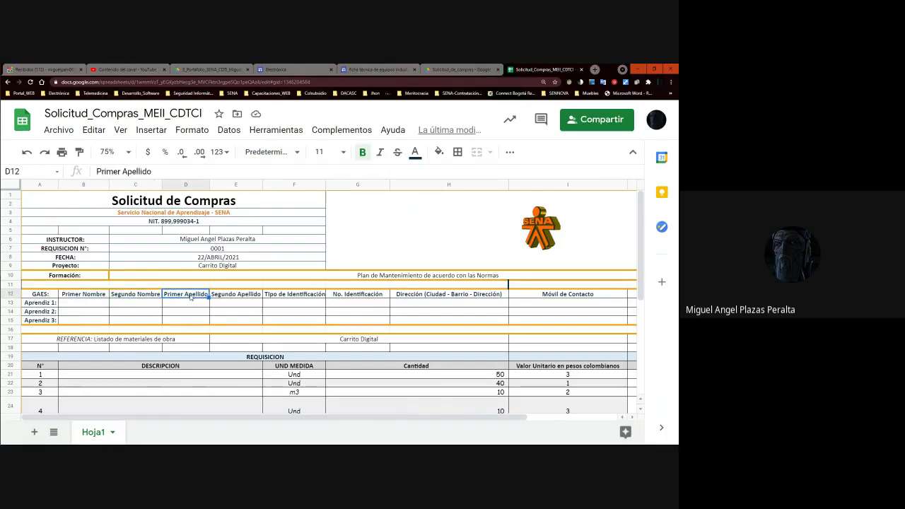
{"action": "left_click", "coordinate": [242, 297]}
{"action": "left_click", "coordinate": [311, 296]}
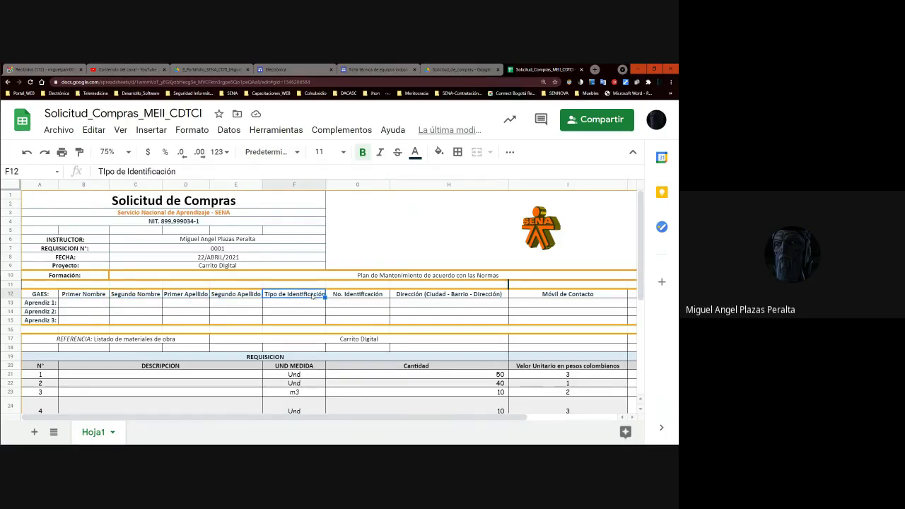
{"action": "left_click", "coordinate": [359, 295]}
{"action": "left_click", "coordinate": [429, 294]}
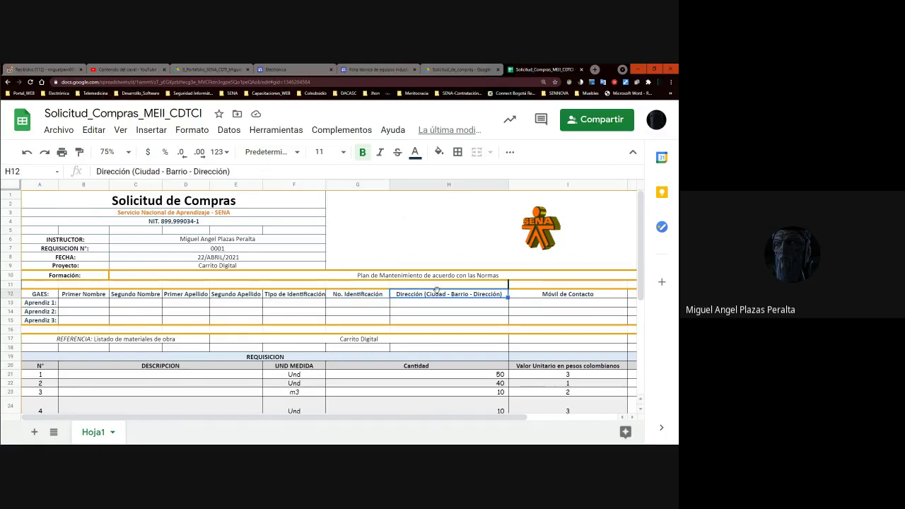
{"action": "left_click_drag", "start_coordinate": [469, 417], "coordinate": [356, 419]}
{"action": "left_click", "coordinate": [188, 266]}
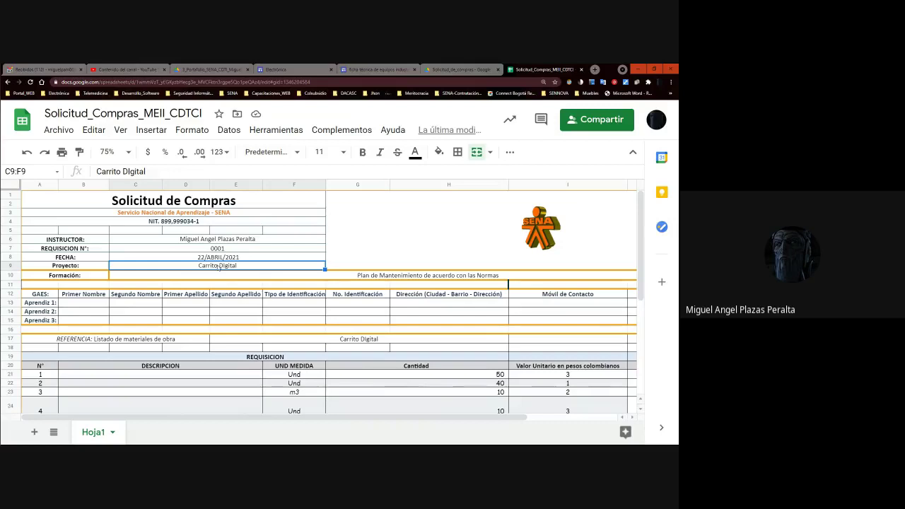
{"action": "left_click", "coordinate": [210, 260]}
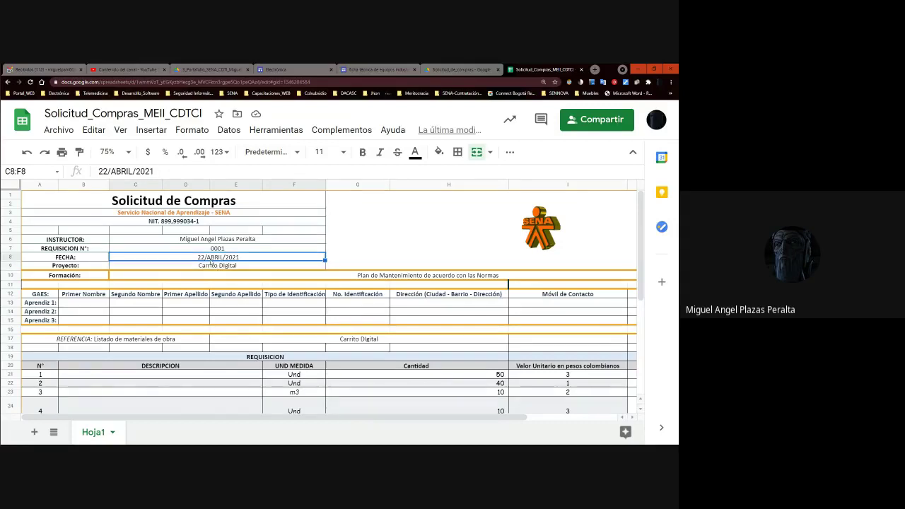
{"action": "left_click", "coordinate": [212, 241]}
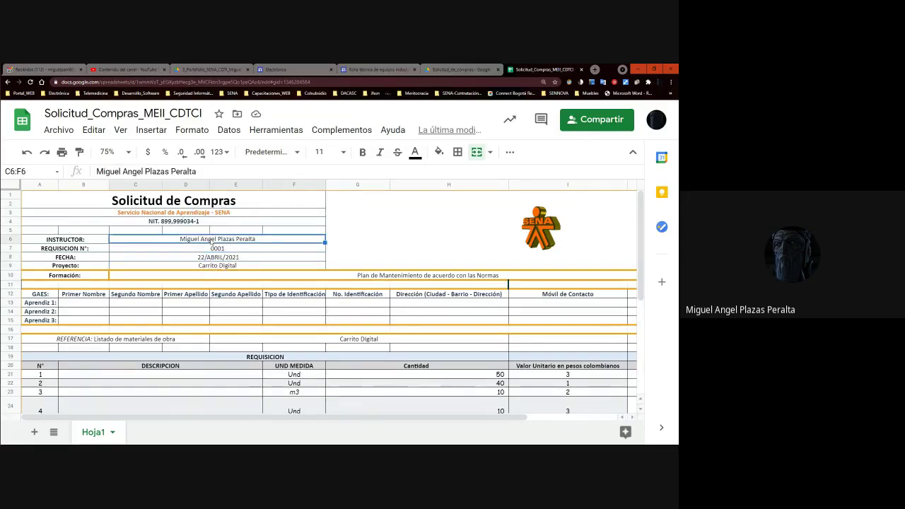
{"action": "left_click", "coordinate": [521, 237]}
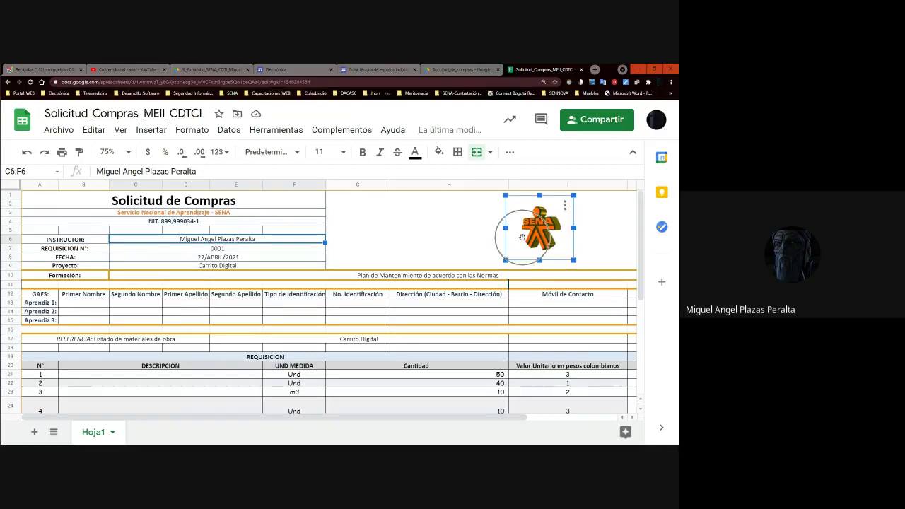
{"action": "left_click", "coordinate": [246, 243]}
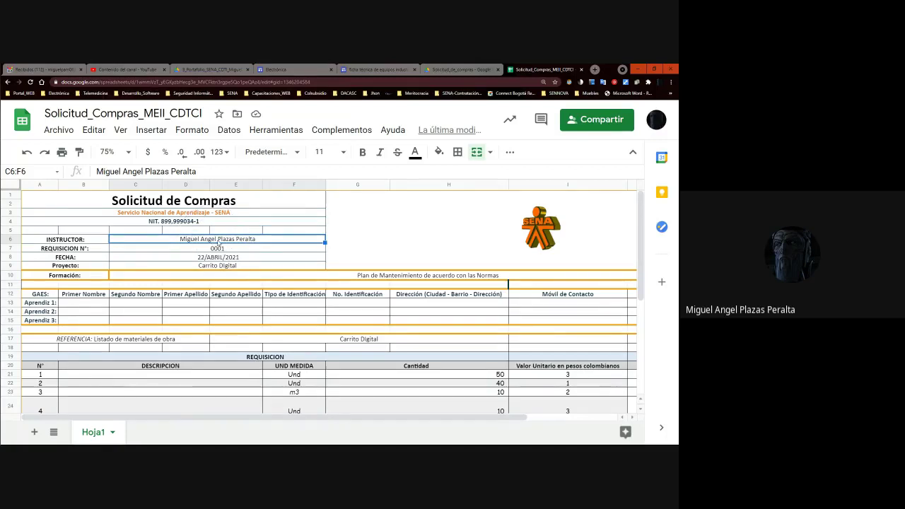
{"action": "scroll", "coordinate": [218, 243], "scroll_direction": "down", "scroll_amount": 5}
{"action": "scroll", "coordinate": [219, 244], "scroll_direction": "up", "scroll_amount": 5}
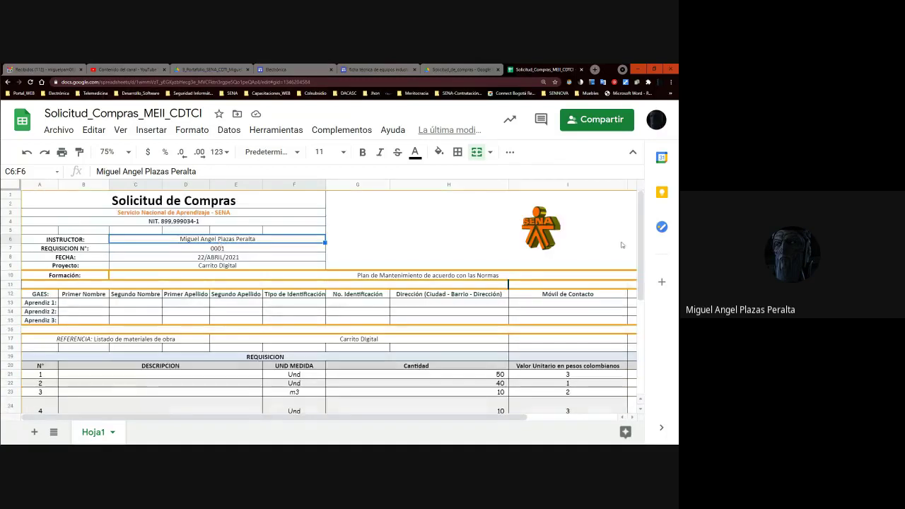
{"action": "left_click_drag", "start_coordinate": [646, 206], "coordinate": [645, 235]}
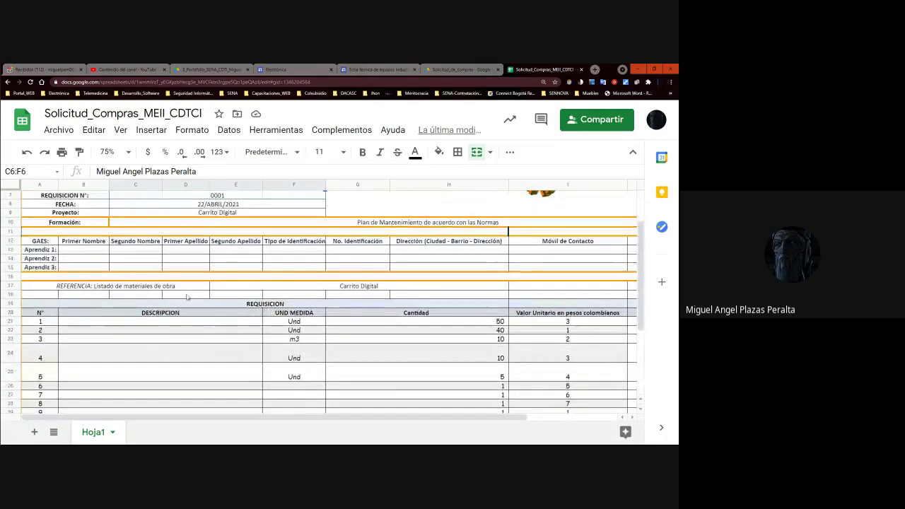
{"action": "scroll", "coordinate": [187, 297], "scroll_direction": "up", "scroll_amount": 2}
{"action": "left_click", "coordinate": [214, 266]}
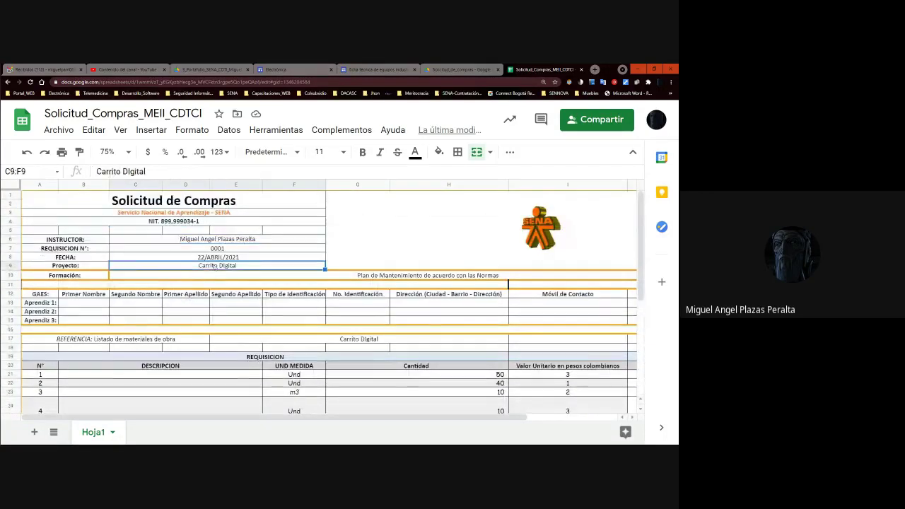
- Replace the Proyecto name 'Carrito Digital' in C9 with 'Lógica de Compuertas Universales'
{"action": "double_click", "coordinate": [214, 266]}
{"action": "left_click_drag", "start_coordinate": [237, 266], "coordinate": [198, 252]}
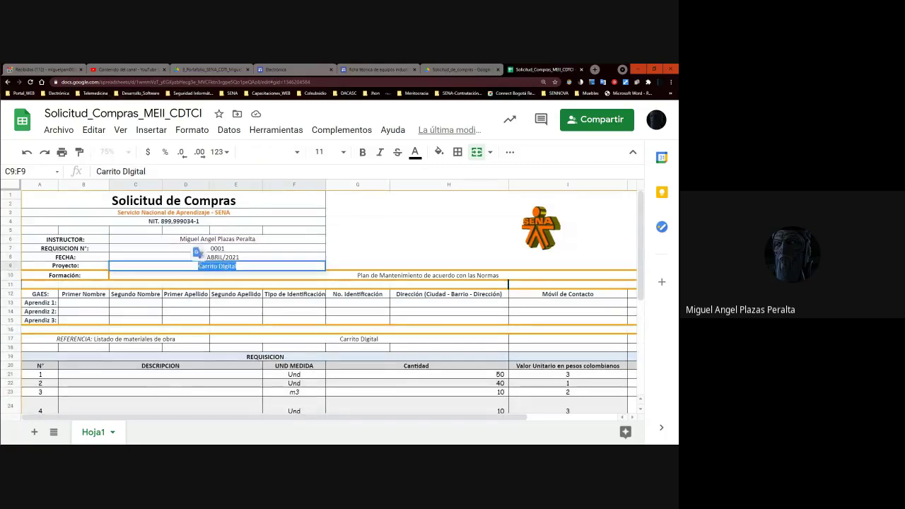
{"action": "type", "text": "Lógic"}
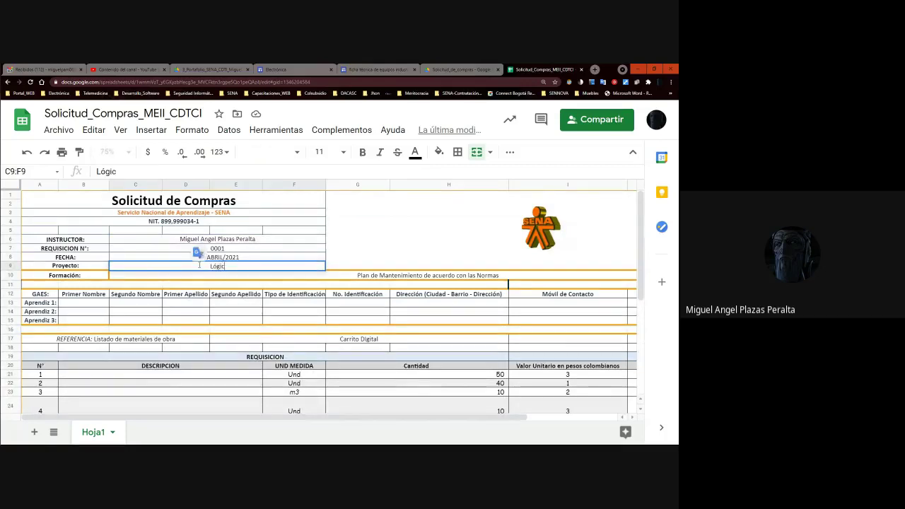
{"action": "type", "text": "a de Compuer"}
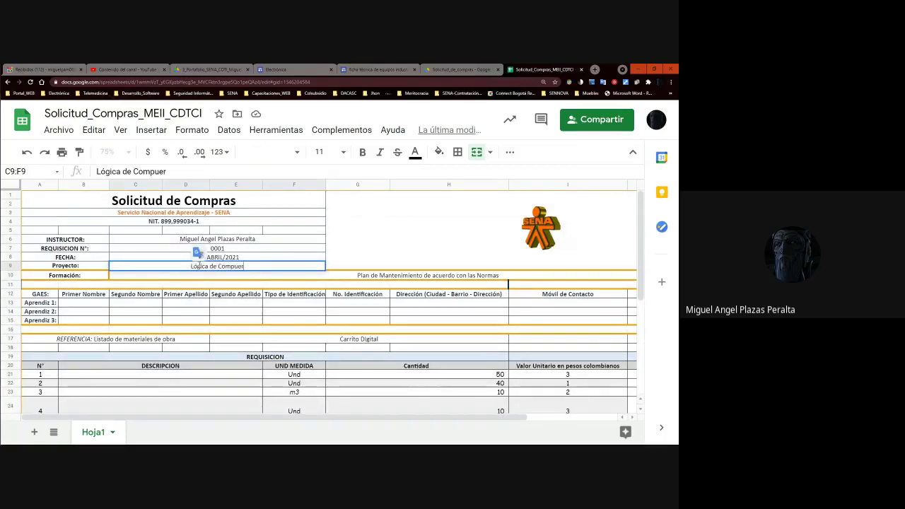
{"action": "type", "text": "tas Univer"}
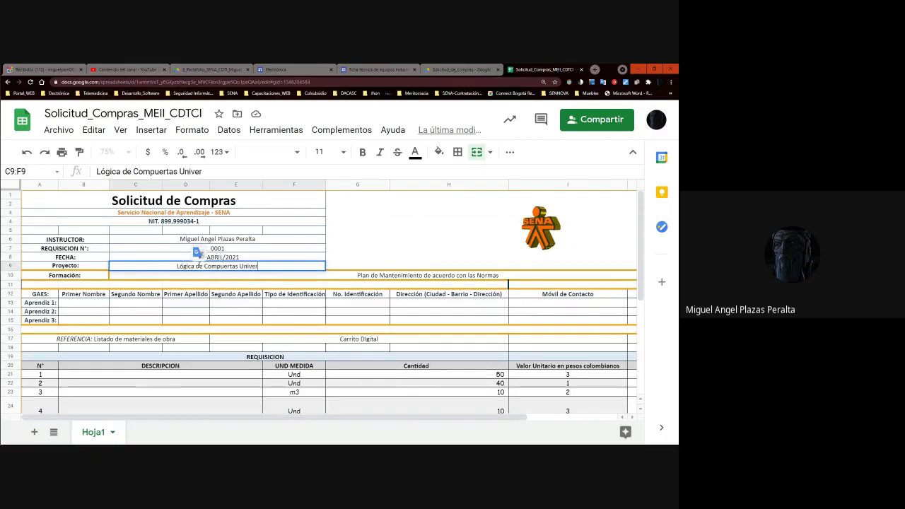
{"action": "type", "text": "sales"}
{"action": "key", "text": "Return"}
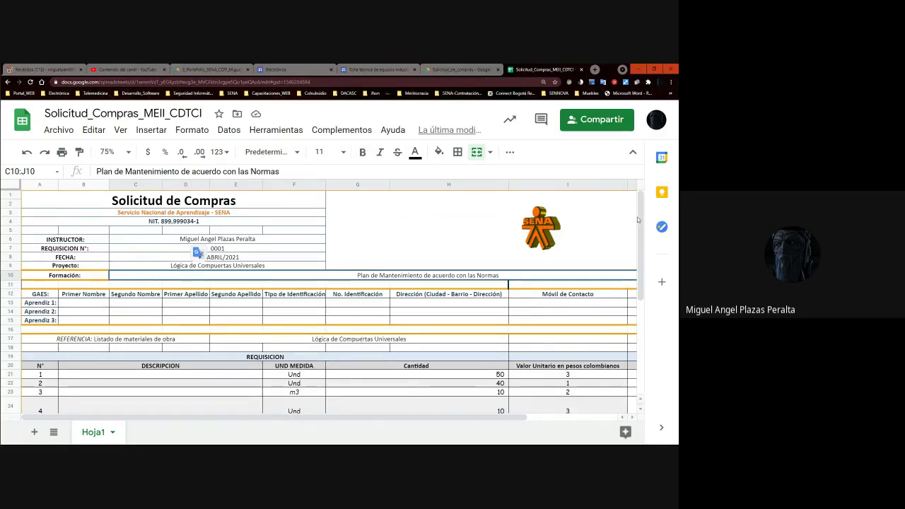
{"action": "scroll", "coordinate": [384, 337], "scroll_direction": "down", "scroll_amount": 2}
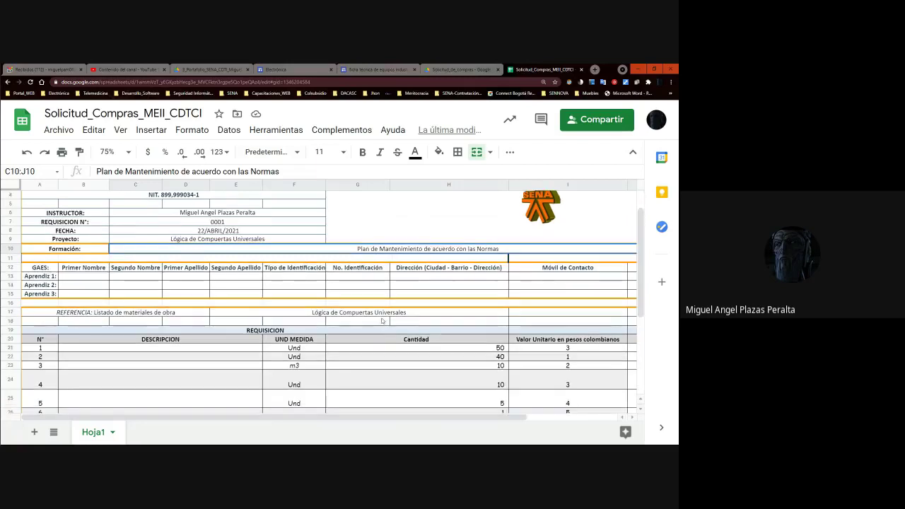
{"action": "left_click", "coordinate": [185, 239]}
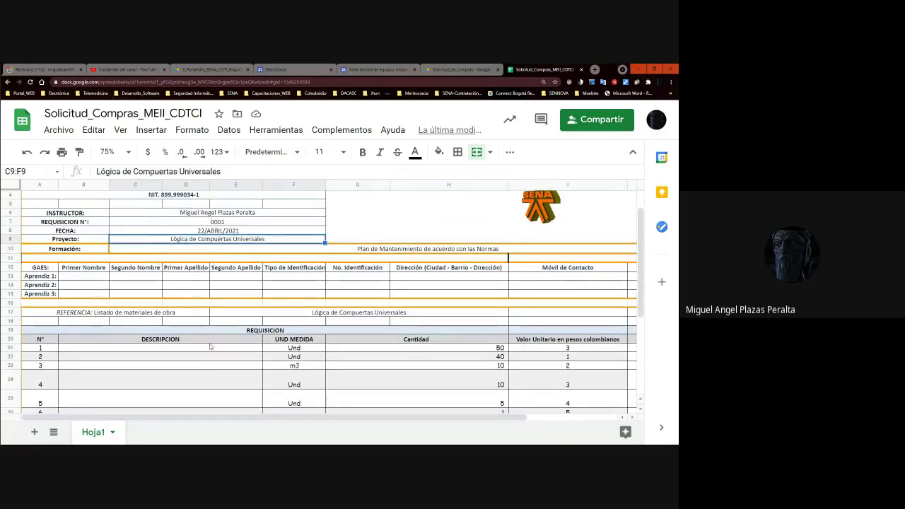
{"action": "scroll", "coordinate": [212, 347], "scroll_direction": "down", "scroll_amount": 5}
{"action": "scroll", "coordinate": [200, 337], "scroll_direction": "up", "scroll_amount": 5}
{"action": "left_click", "coordinate": [179, 357]}
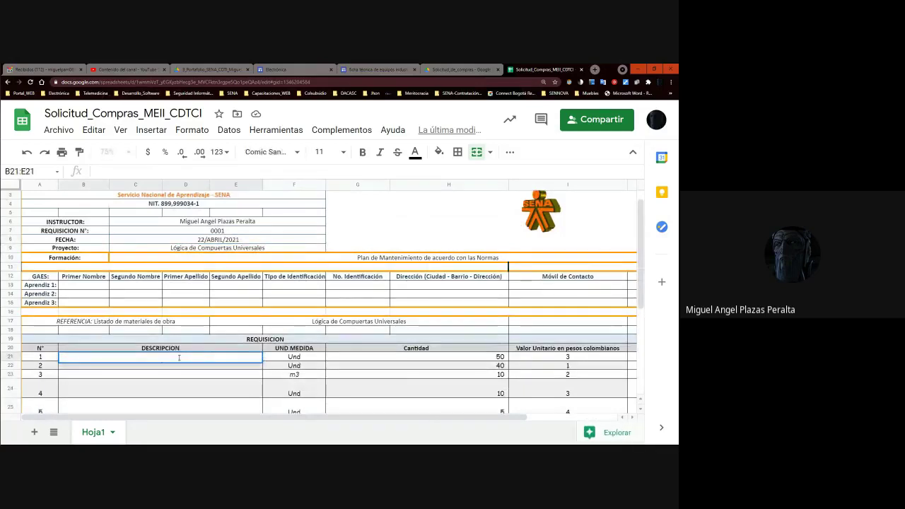
- Enter requisition item 1 as Protoboard with quantity 1
{"action": "type", "text": "Protoboard"}
{"action": "key", "text": "Return"}
{"action": "key", "text": "Up"}
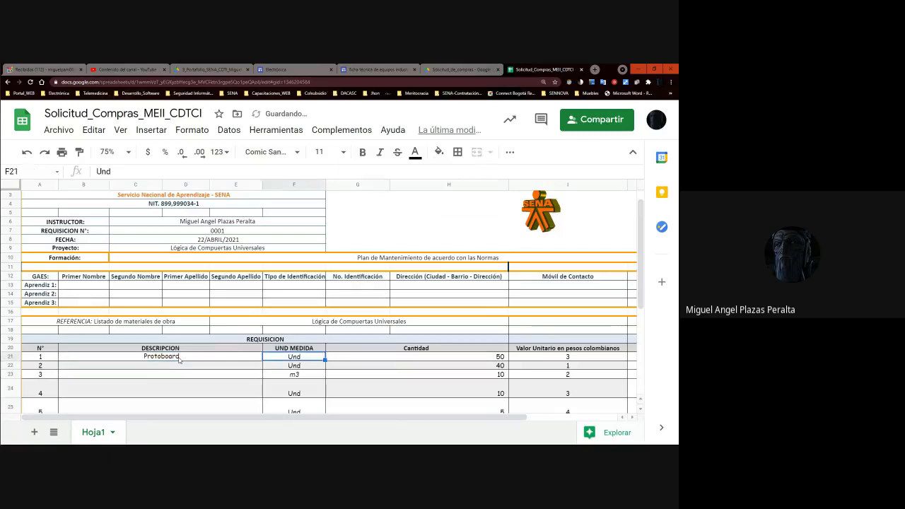
{"action": "key", "text": "Right"}
{"action": "key", "text": "Right"}
{"action": "type", "text": "1"}
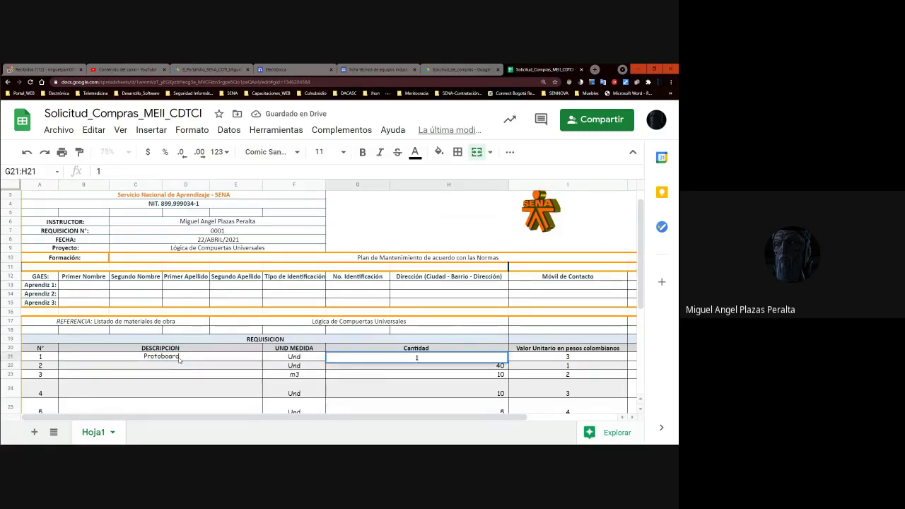
- Give item 1 a unit price of 9000
{"action": "scroll", "coordinate": [178, 359], "scroll_direction": "right", "scroll_amount": 3}
{"action": "key", "text": "Right"}
{"action": "key", "text": "Right"}
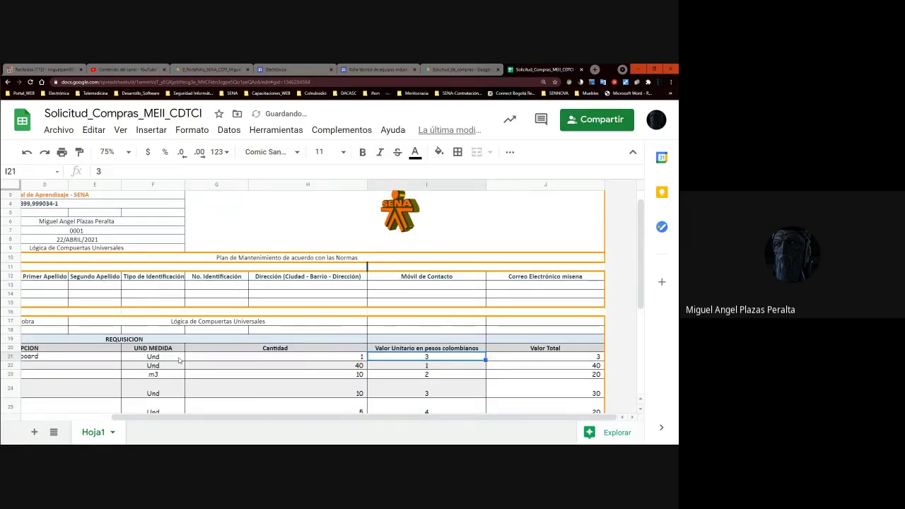
{"action": "key", "text": "Left"}
{"action": "key", "text": "Left"}
{"action": "key", "text": "Left"}
{"action": "key", "text": "Left"}
{"action": "key", "text": "Left"}
{"action": "key", "text": "Right"}
{"action": "key", "text": "Right"}
{"action": "key", "text": "Right"}
{"action": "key", "text": "Right"}
{"action": "key", "text": "Right"}
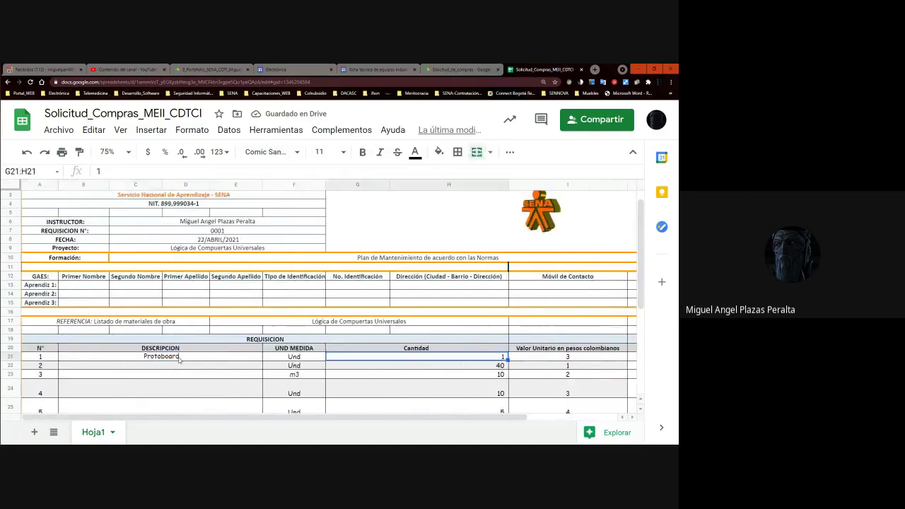
{"action": "key", "text": "Left"}
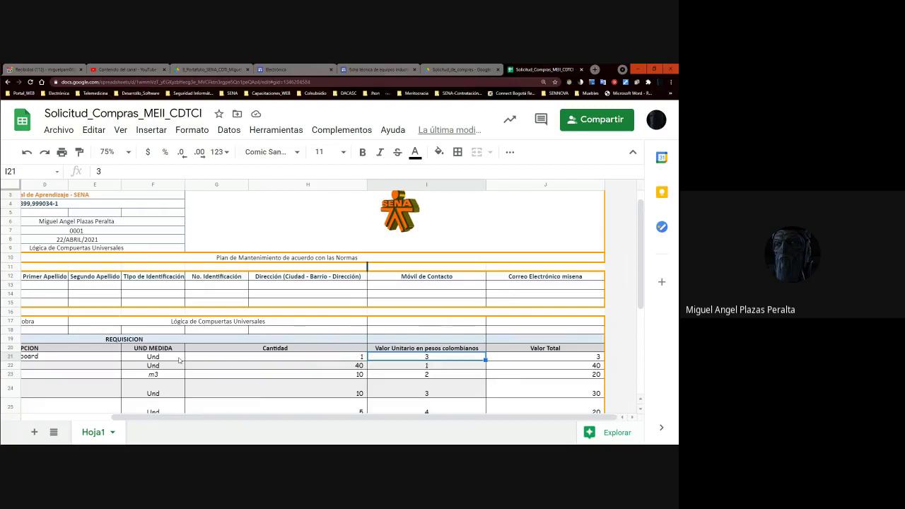
{"action": "type", "text": "9000"}
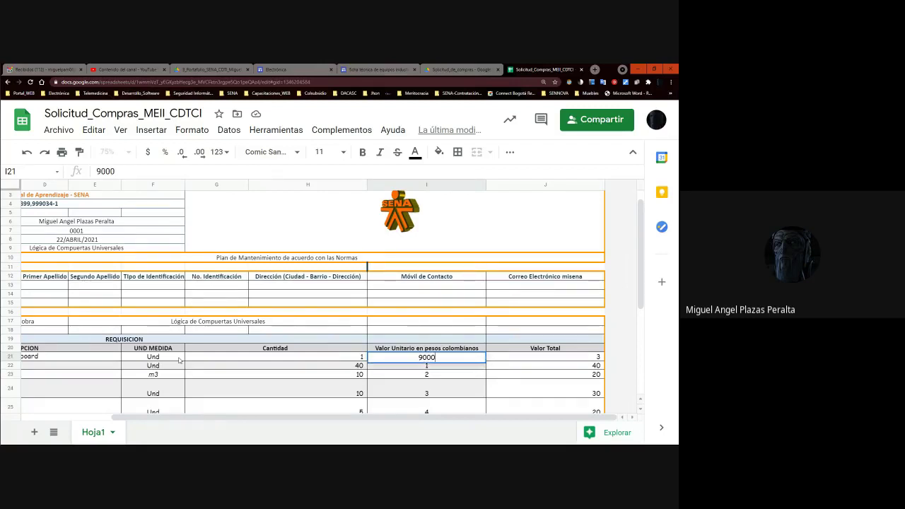
{"action": "key", "text": "Return"}
{"action": "key", "text": "Up"}
{"action": "key", "text": "Left"}
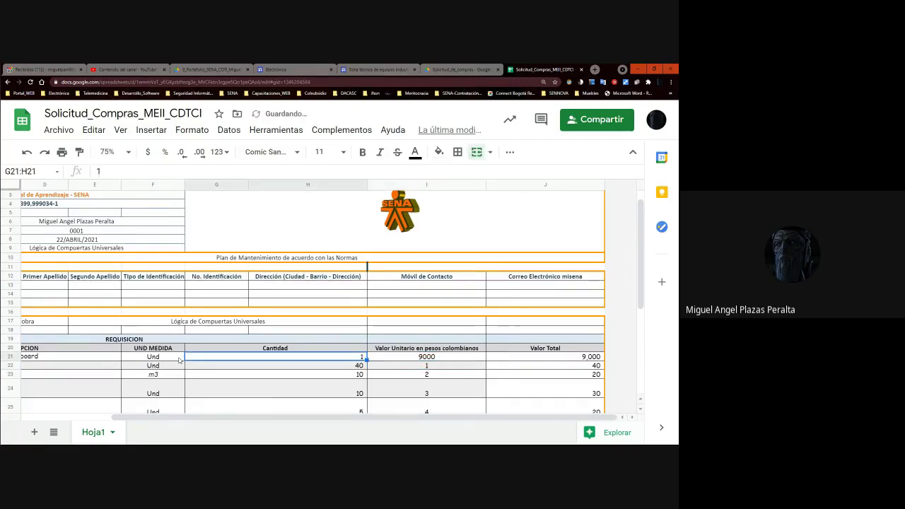
{"action": "key", "text": "Down"}
{"action": "key", "text": "Home"}
{"action": "key", "text": "Right"}
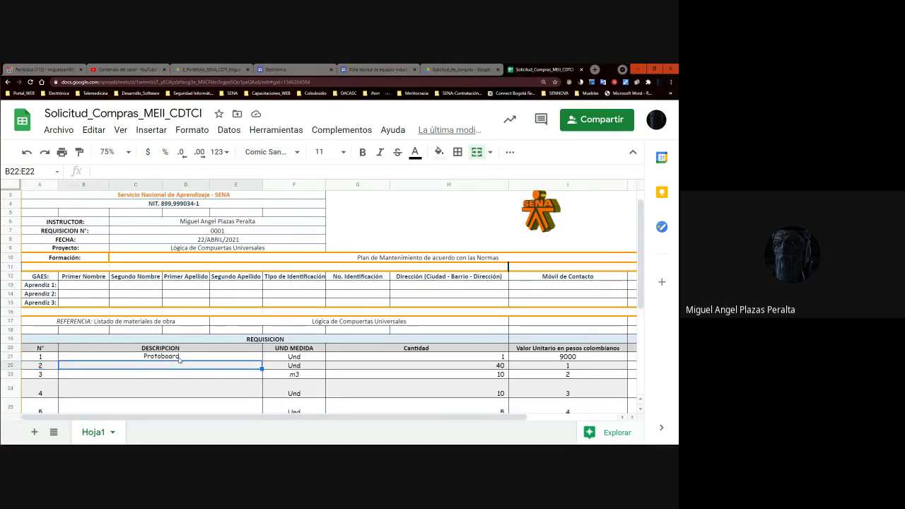
- Enter item 2 as 'Compuetas universales 74LS00', quantity 1, unit price 1500
{"action": "type", "text": "C"}
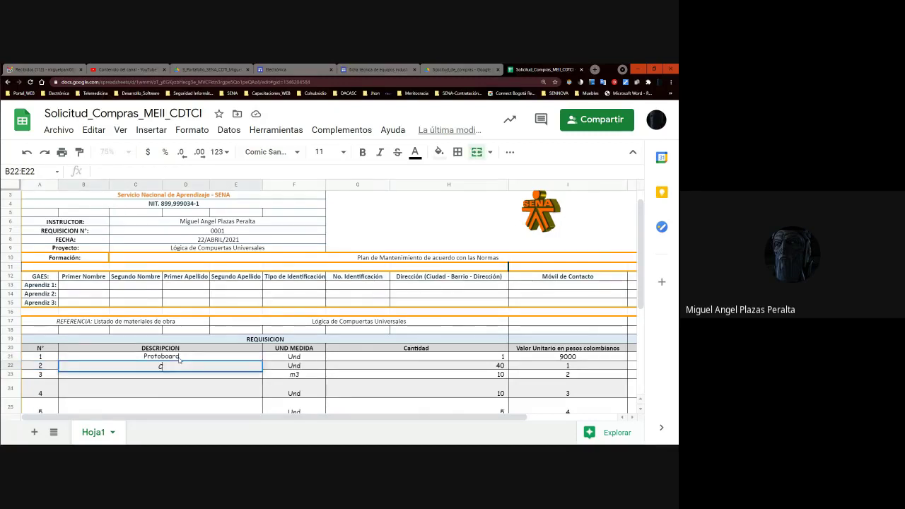
{"action": "type", "text": "ompuetas univer"}
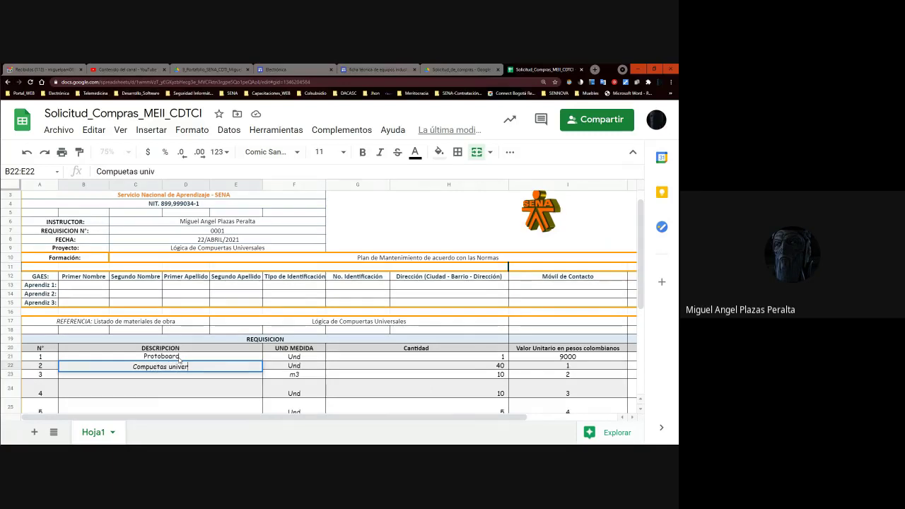
{"action": "type", "text": "sales "}
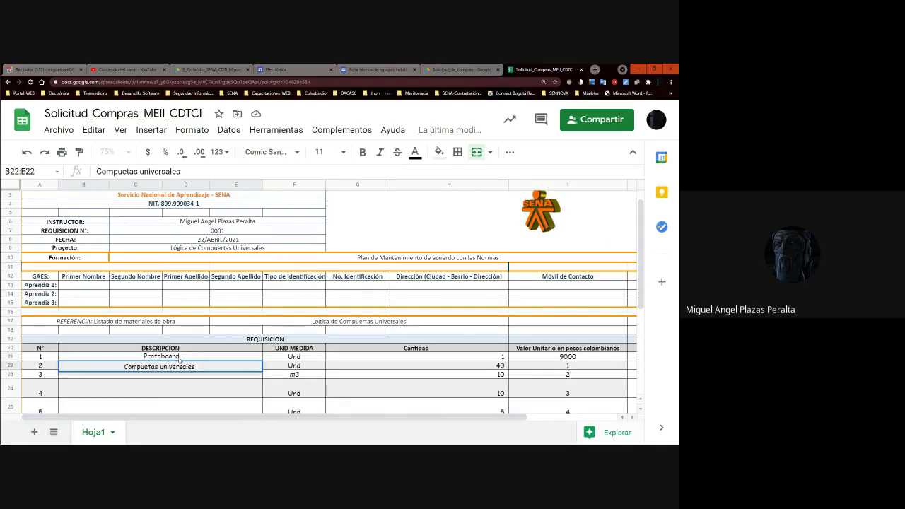
{"action": "type", "text": "74LS"}
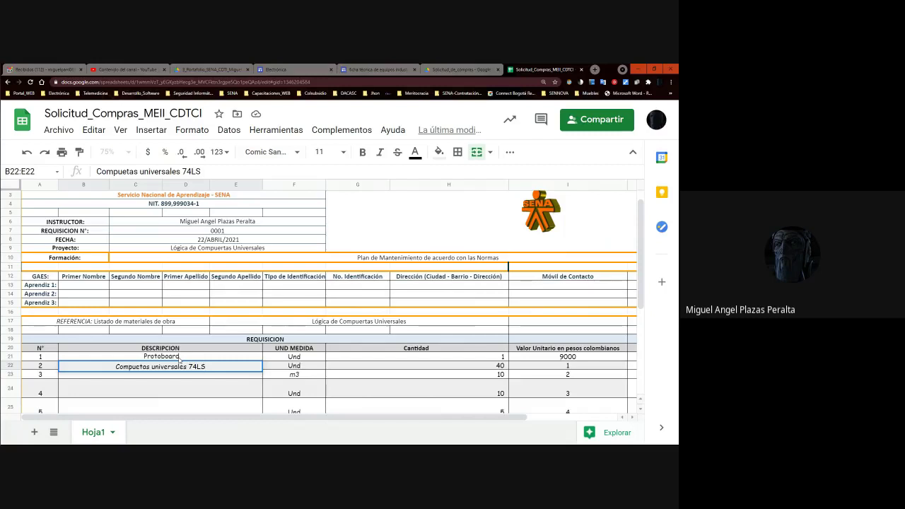
{"action": "type", "text": "00"}
{"action": "key", "text": "Tab"}
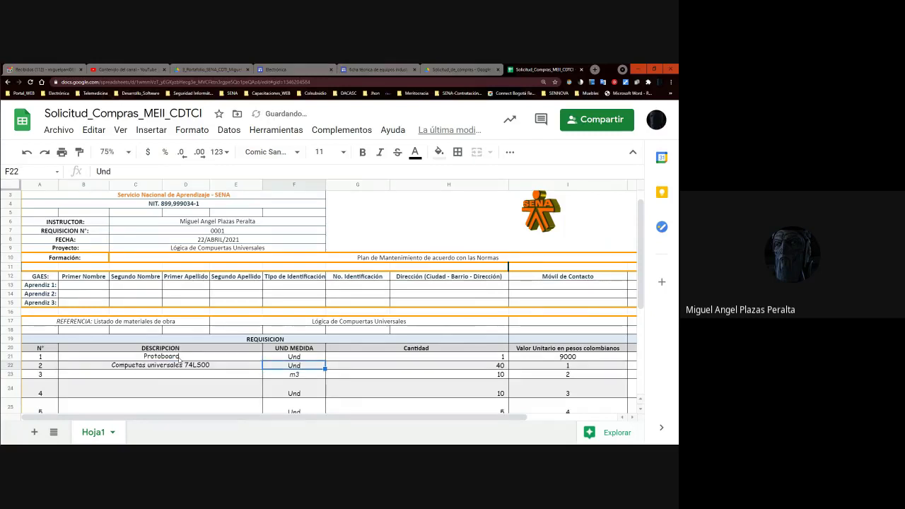
{"action": "key", "text": "Tab"}
{"action": "type", "text": "1"}
{"action": "key", "text": "Tab"}
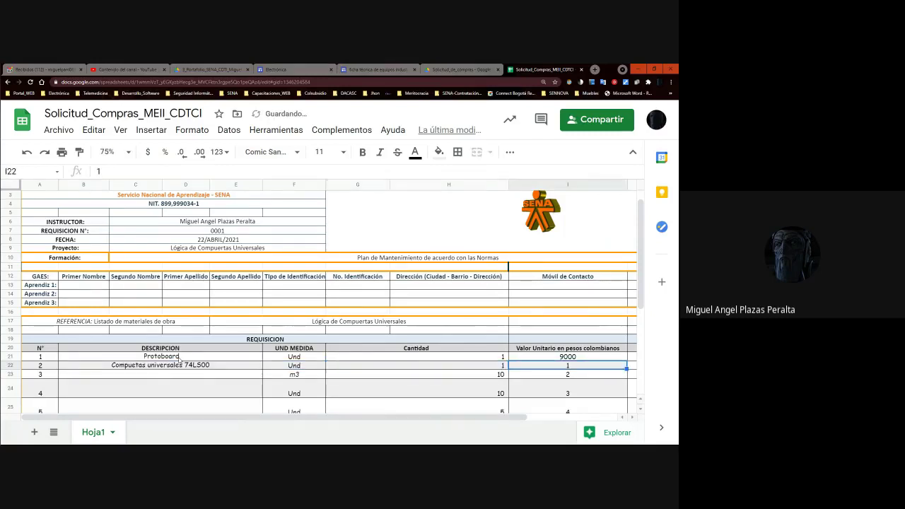
{"action": "scroll", "coordinate": [180, 361], "scroll_direction": "right", "scroll_amount": 3}
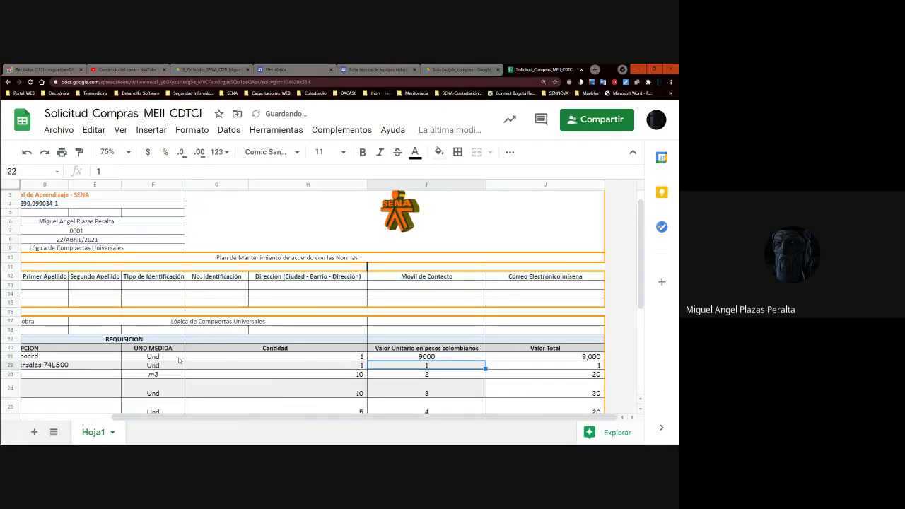
{"action": "type", "text": "1500"}
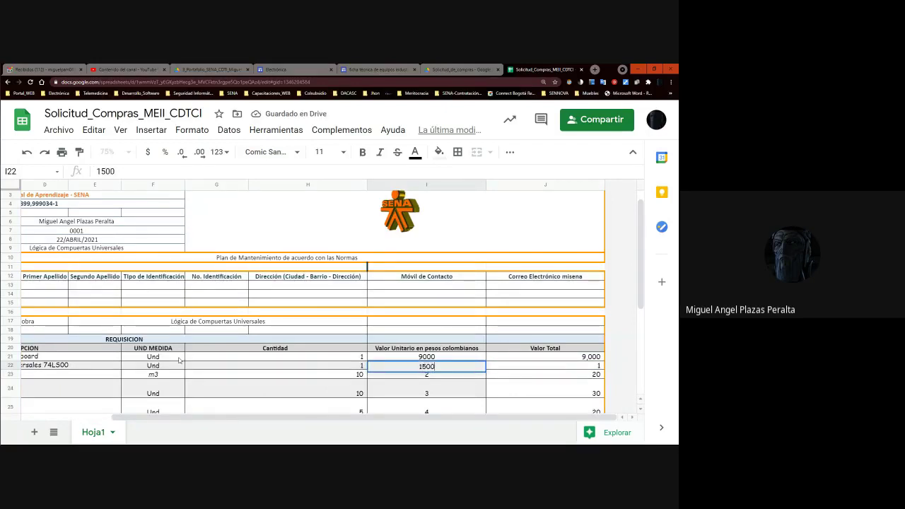
{"action": "key", "text": "Tab"}
{"action": "key", "text": "Left"}
{"action": "key", "text": "Left"}
{"action": "key", "text": "Left"}
{"action": "key", "text": "Left"}
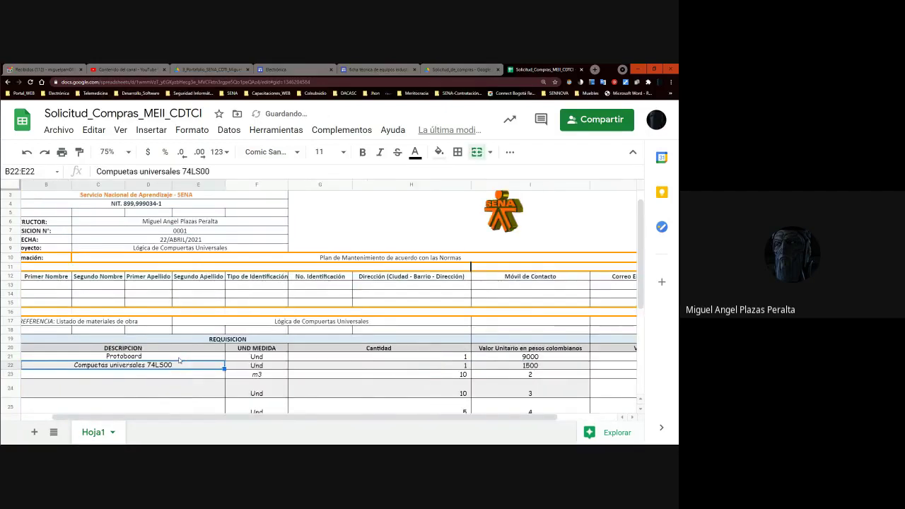
{"action": "key", "text": "Left"}
{"action": "key", "text": "Right"}
- Correct item 2's description spelling to 'Compuerta universales 74LS00'
{"action": "key", "text": "Down"}
{"action": "type", "text": "CO"}
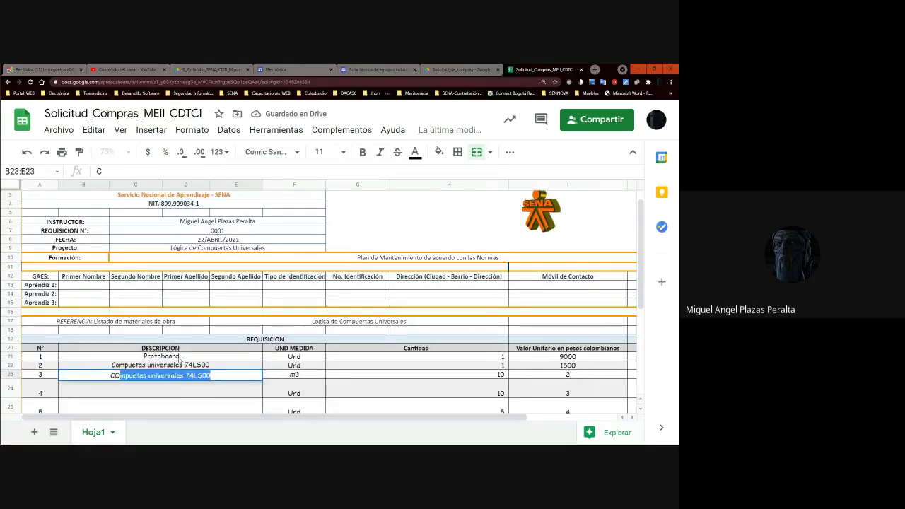
{"action": "type", "text": "mpuet"}
{"action": "key", "text": "BackSpace"}
{"action": "type", "text": "r"}
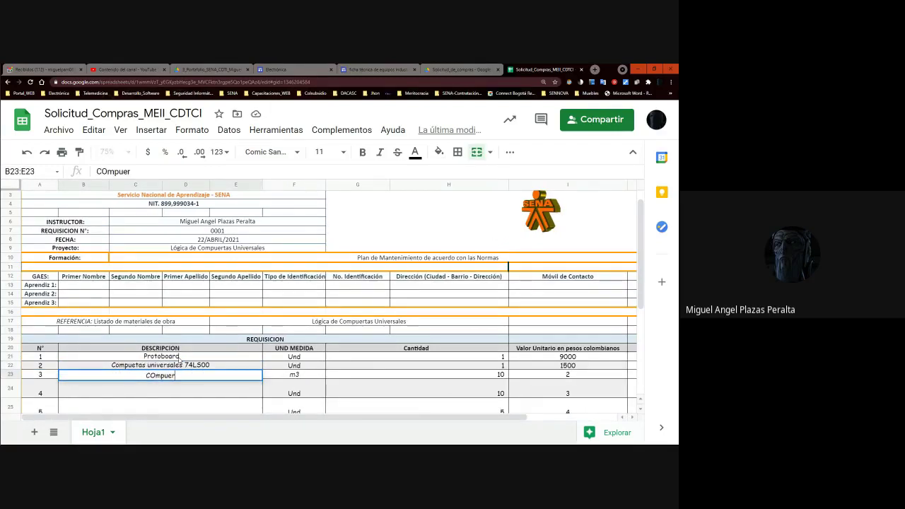
{"action": "triple_click", "coordinate": [136, 366]}
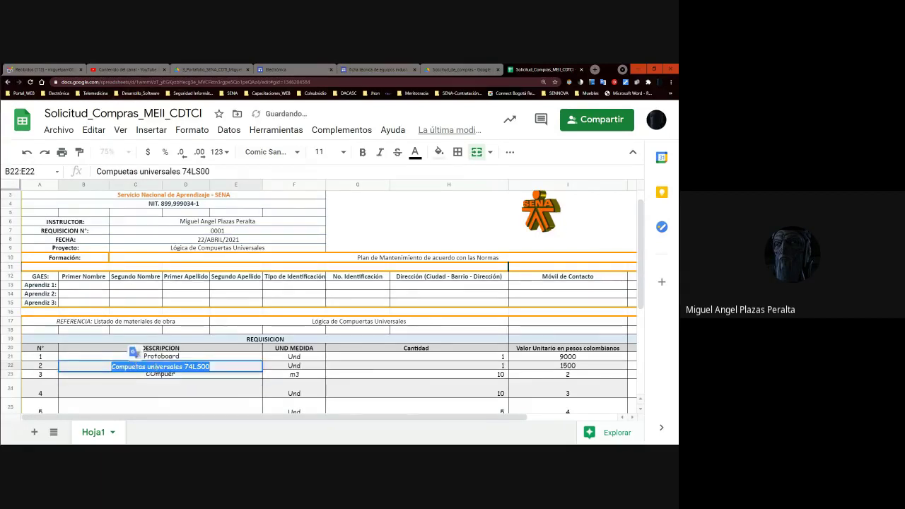
{"action": "left_click", "coordinate": [156, 366]}
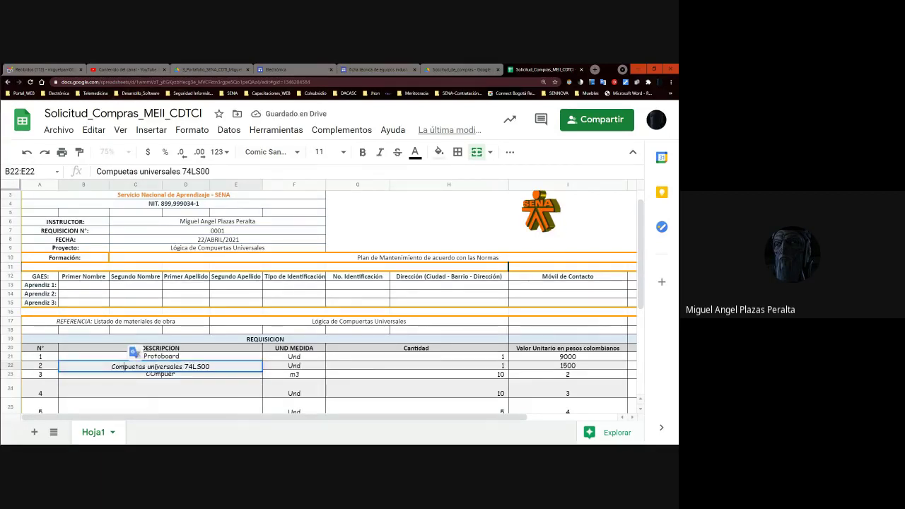
{"action": "left_click", "coordinate": [135, 367]}
{"action": "type", "text": "r"}
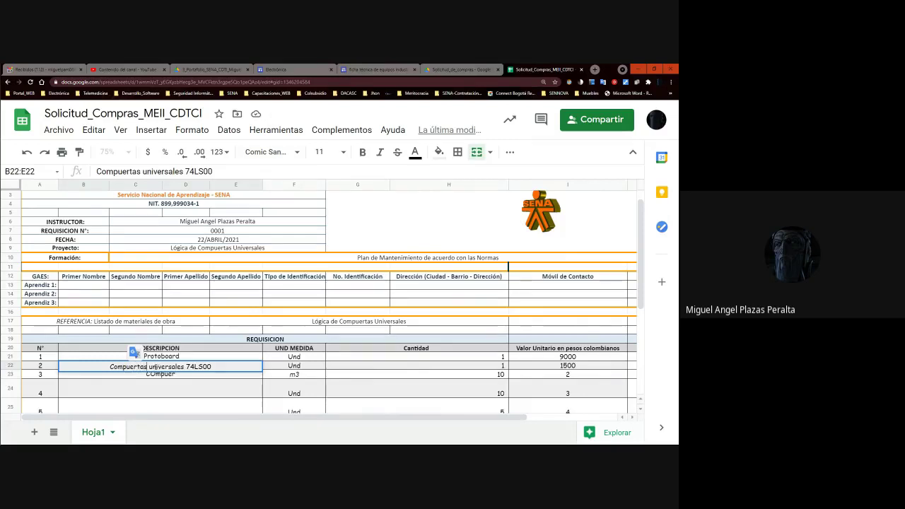
{"action": "key", "text": "Right"}
{"action": "key", "text": "Right"}
{"action": "key", "text": "Delete"}
{"action": "key", "text": "Return"}
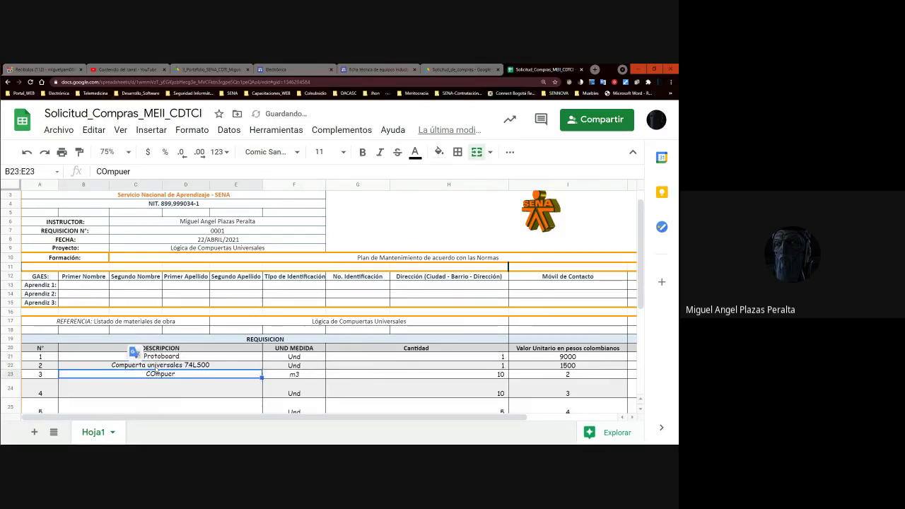
- Enter item 3 as 'Compuerta Universal 74lS02', unit Und, quantity 1, unit price 1500
{"action": "key", "text": "Up"}
{"action": "key", "text": "ctrl+c"}
{"action": "key", "text": "Down"}
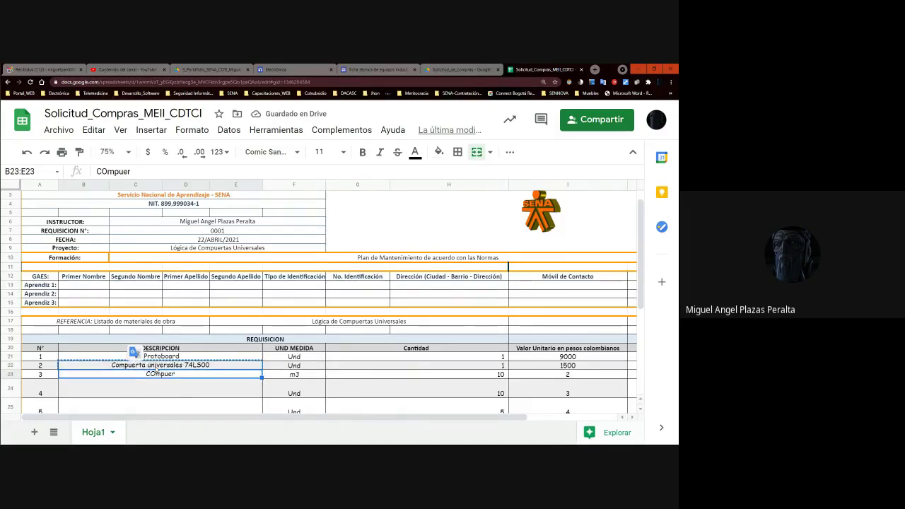
{"action": "type", "text": "Compuer"}
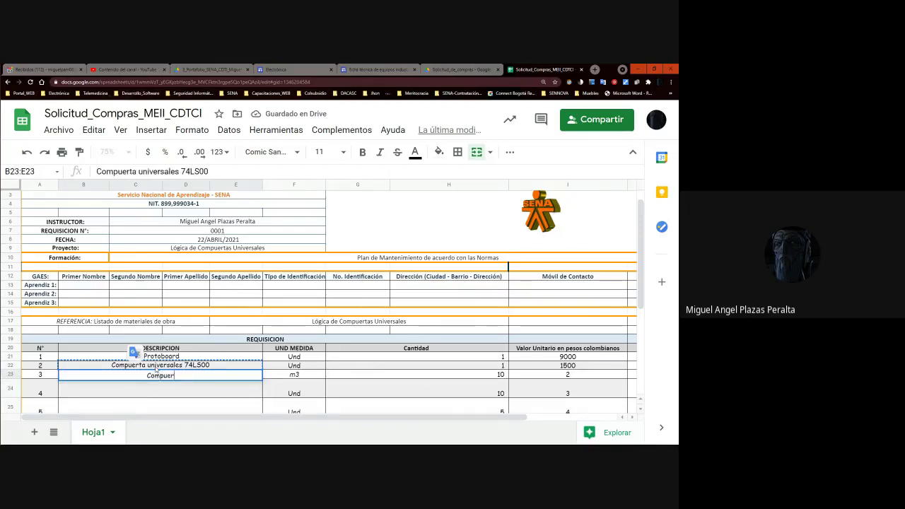
{"action": "type", "text": "ta Unive"}
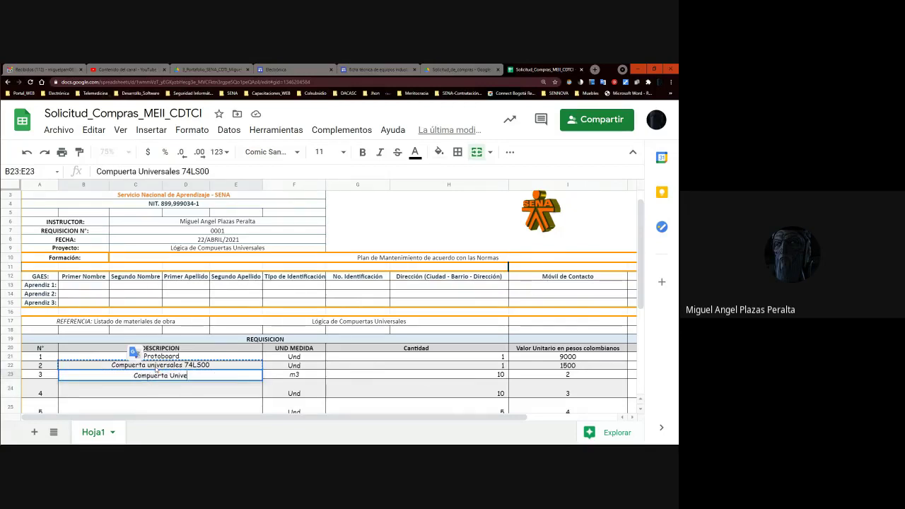
{"action": "type", "text": "rsal 74"}
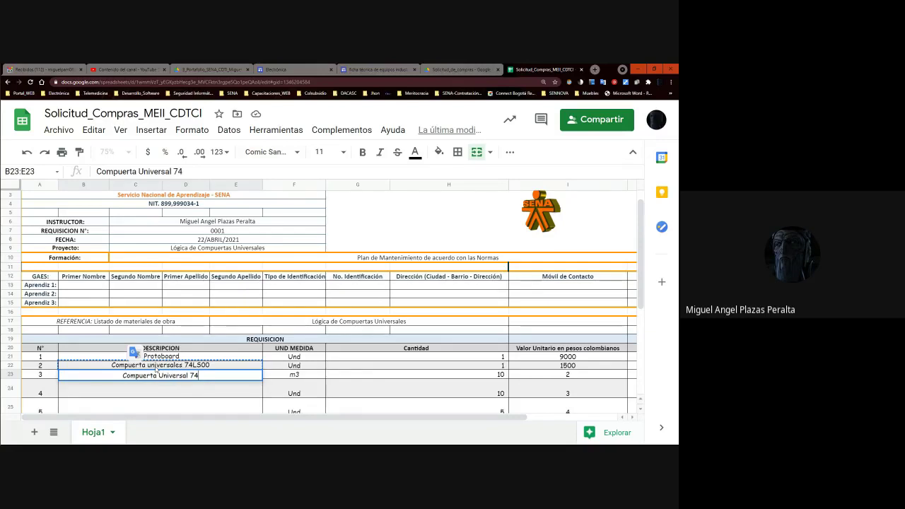
{"action": "type", "text": "lS02"}
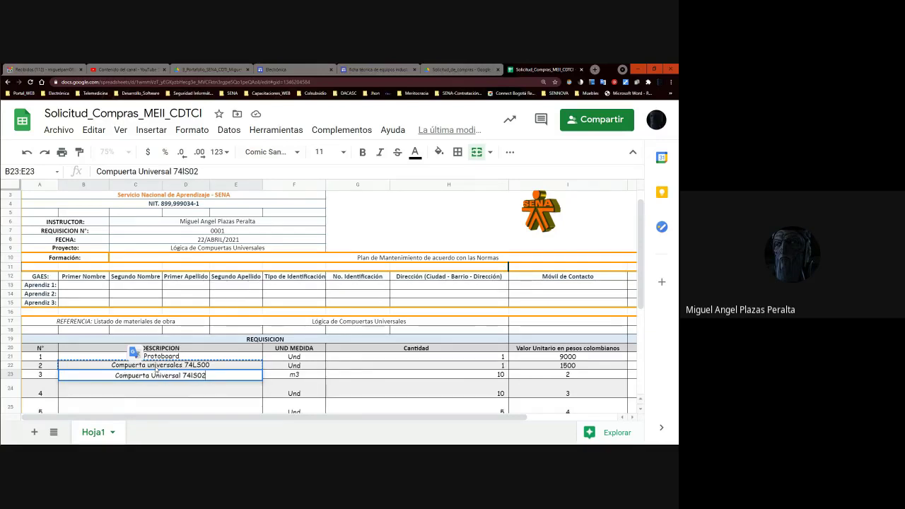
{"action": "key", "text": "Tab"}
{"action": "type", "text": "Un"}
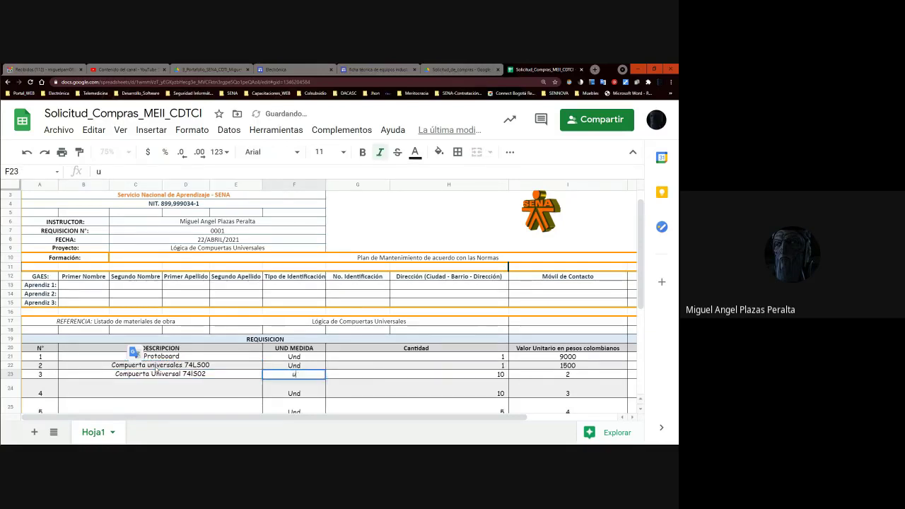
{"action": "type", "text": "d"}
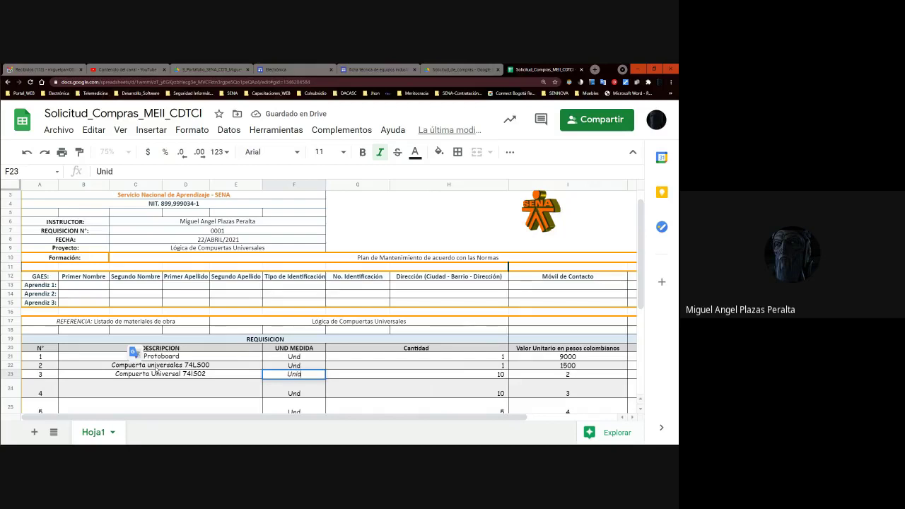
{"action": "key", "text": "Tab"}
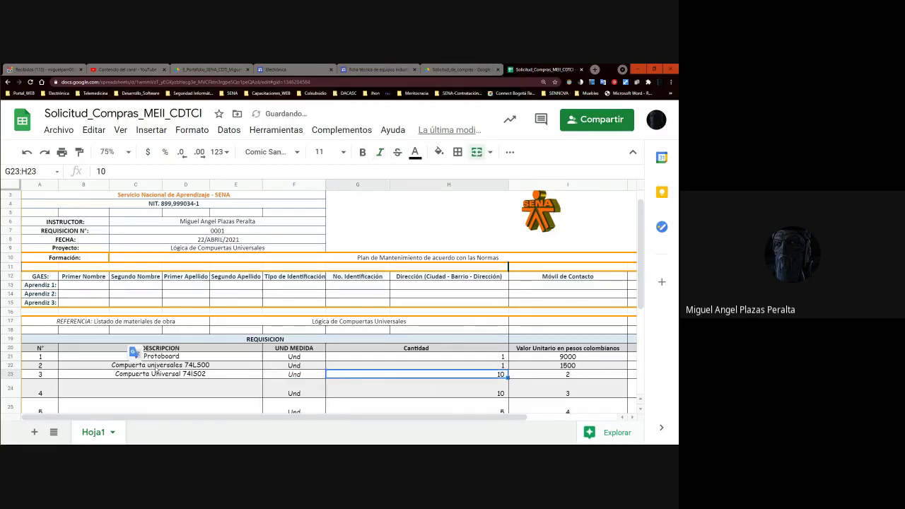
{"action": "type", "text": "1"}
{"action": "key", "text": "Tab"}
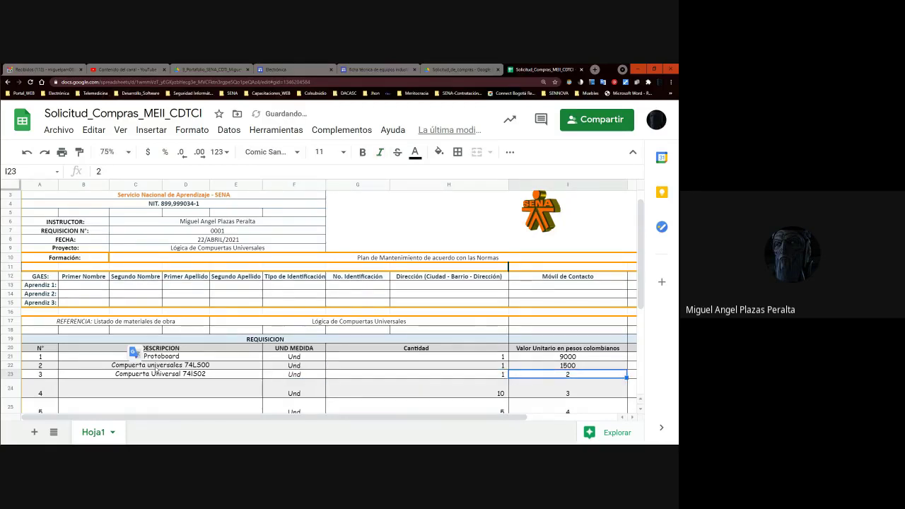
{"action": "type", "text": "1500"}
{"action": "key", "text": "Tab"}
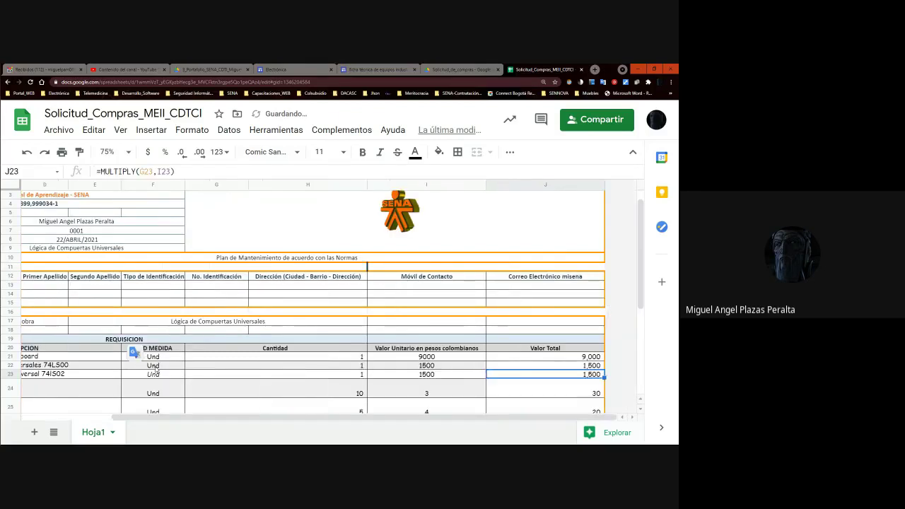
{"action": "key", "text": "shift+Tab"}
{"action": "key", "text": "shift+Tab"}
{"action": "key", "text": "Return"}
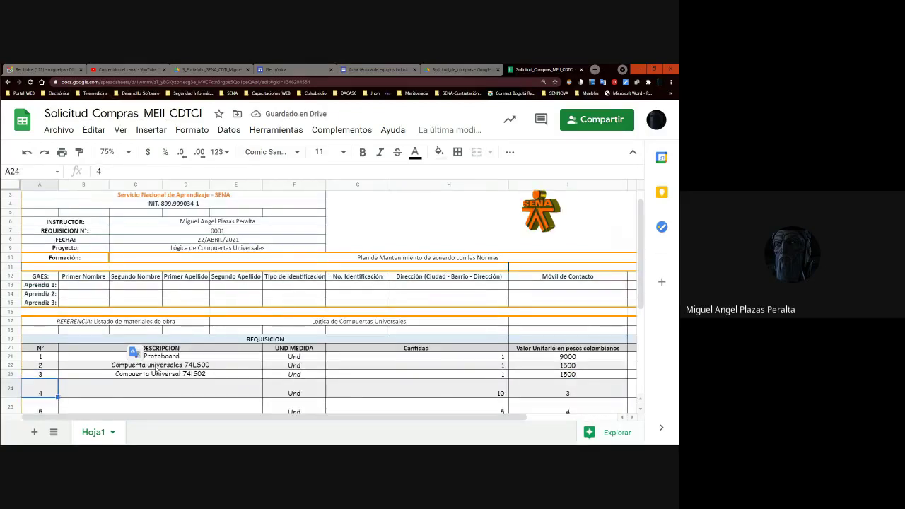
- Type item 4's description '4 Diodos Emisores de Luz - LED - Distintos Colroes'
{"action": "key", "text": "Right"}
{"action": "type", "text": "4"}
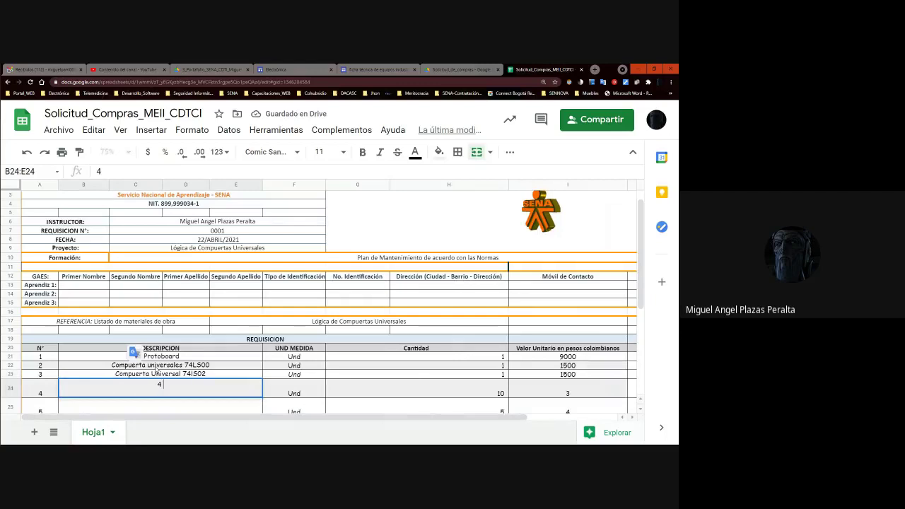
{"action": "type", "text": " Diodos Emi"}
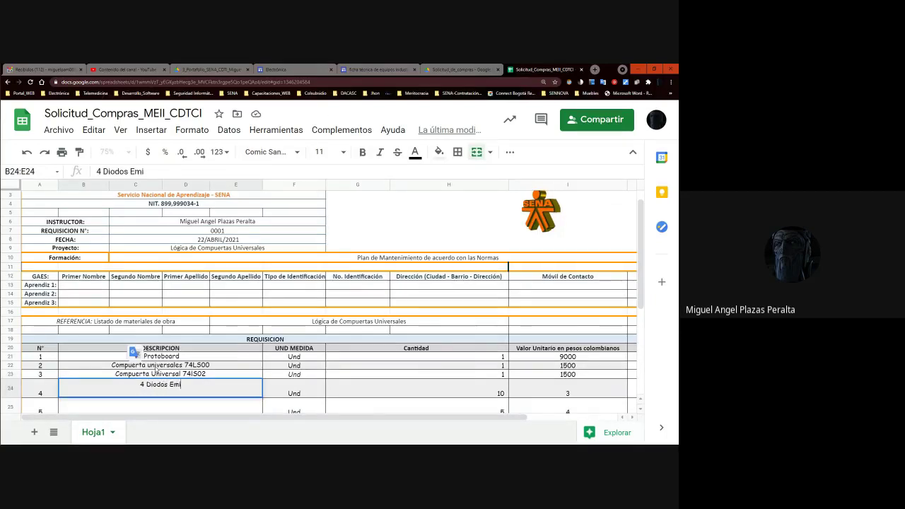
{"action": "type", "text": "sores de "}
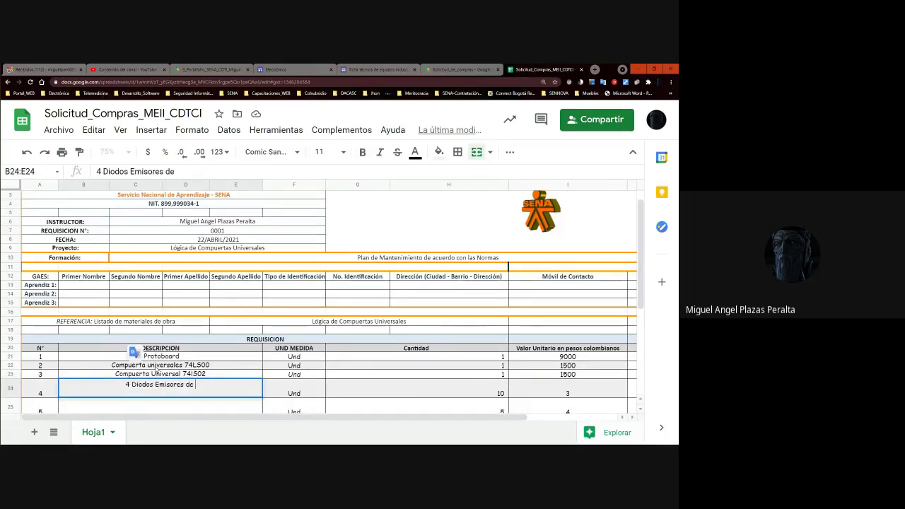
{"action": "type", "text": "Luz - L"}
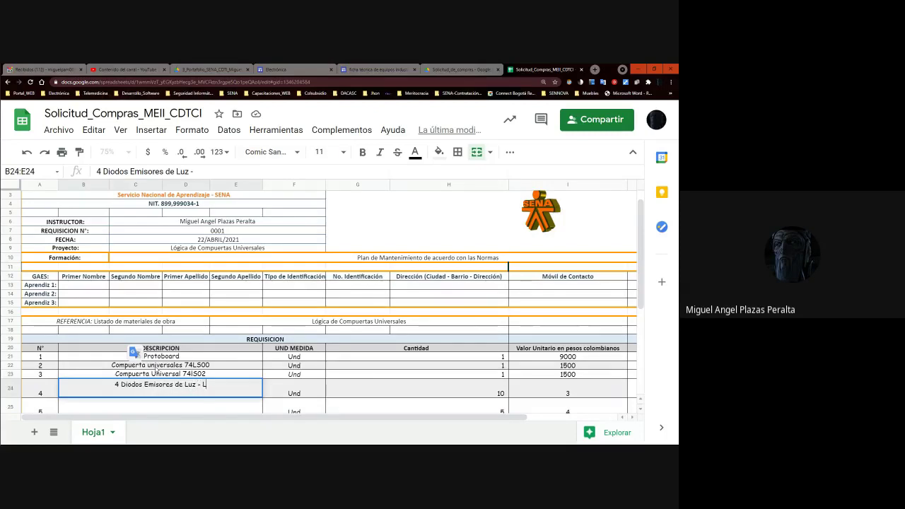
{"action": "type", "text": "ED - Di"}
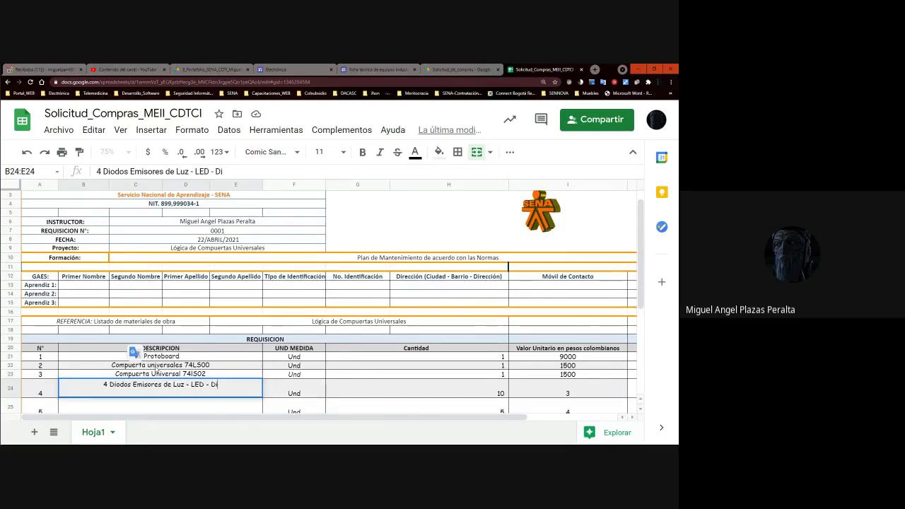
{"action": "type", "text": "stintos Colroes"}
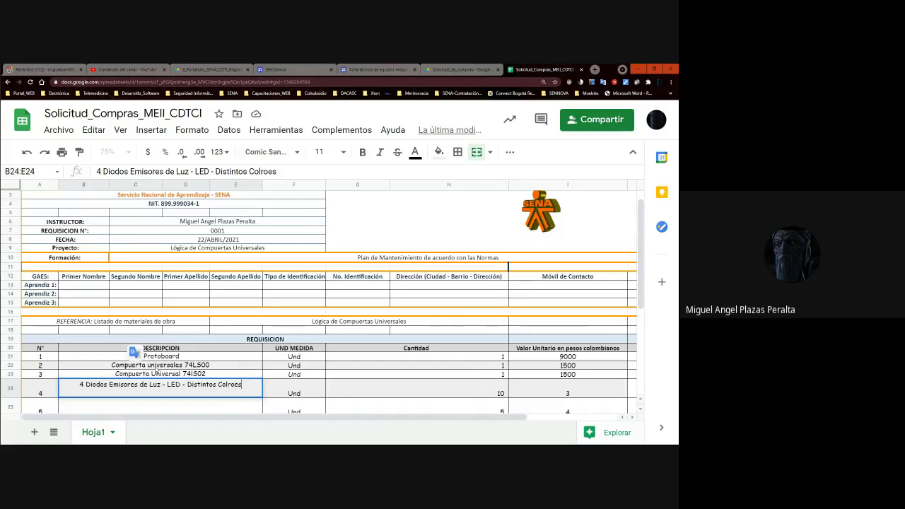
{"action": "key", "text": "Tab"}
{"action": "key", "text": "Left"}
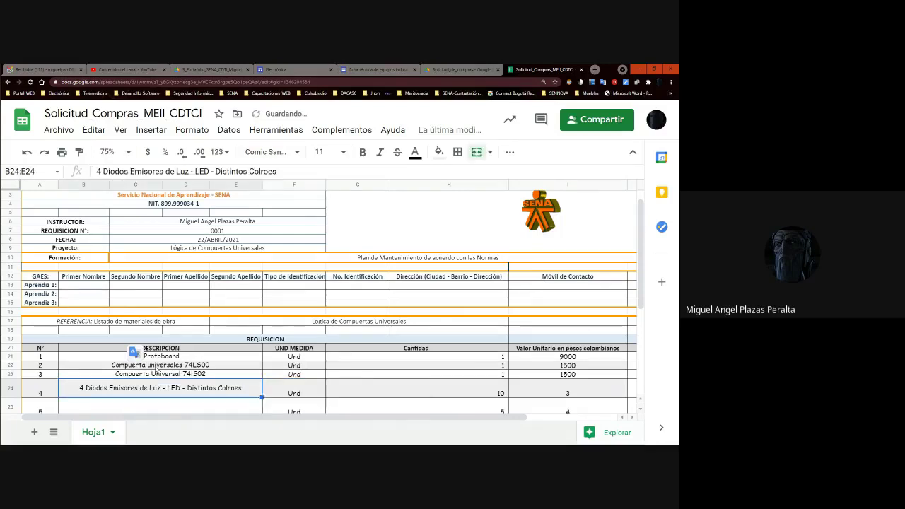
{"action": "key", "text": "Left"}
{"action": "key", "text": "Right"}
- Edit item 4's description to 'Diodo Emisores de Luz - LED (Distintos Colores)'
{"action": "left_click", "coordinate": [136, 407]}
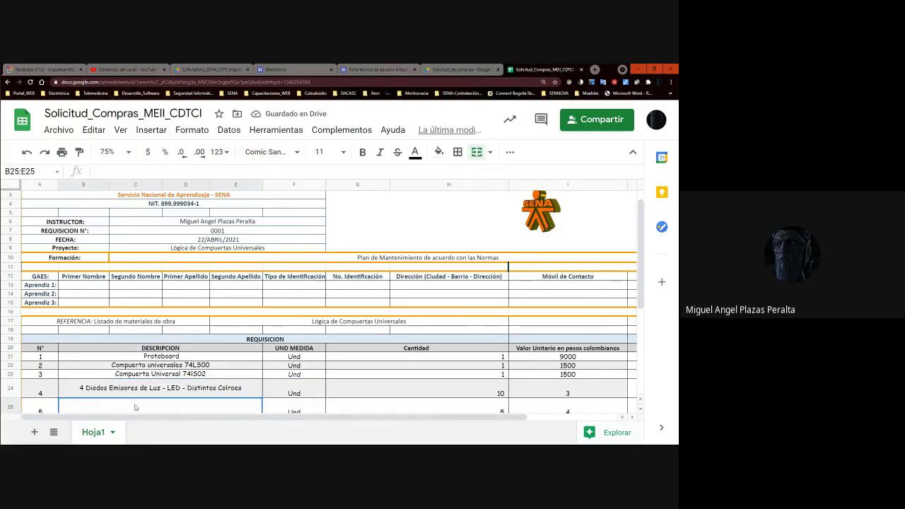
{"action": "left_click", "coordinate": [82, 380]}
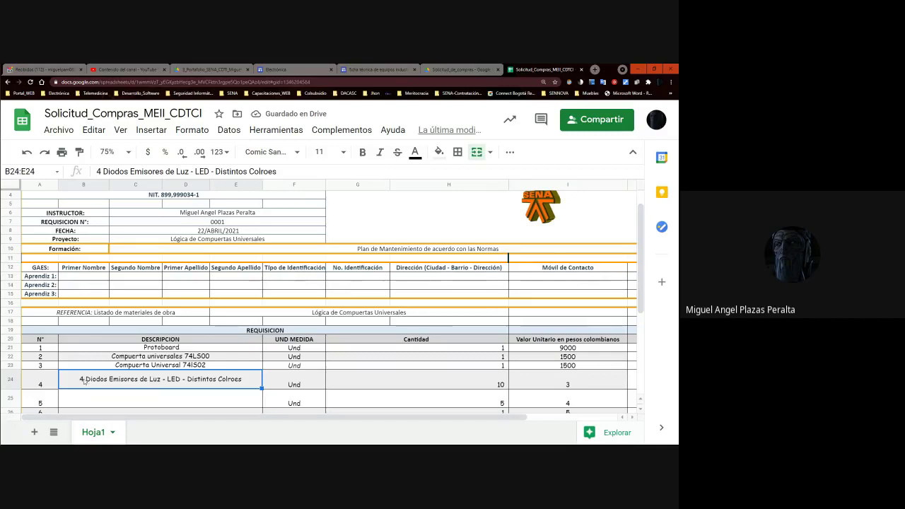
{"action": "double_click", "coordinate": [83, 381]}
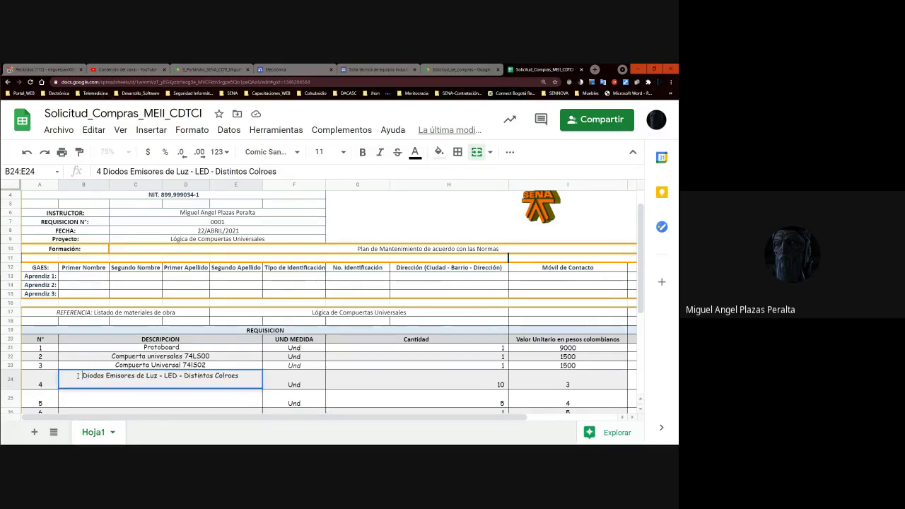
{"action": "key", "text": "BackSpace"}
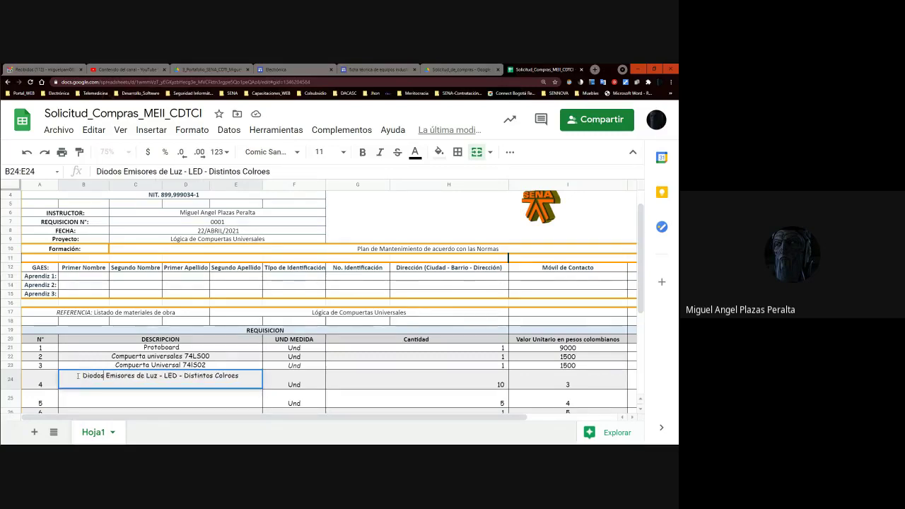
{"action": "key", "text": "BackSpace"}
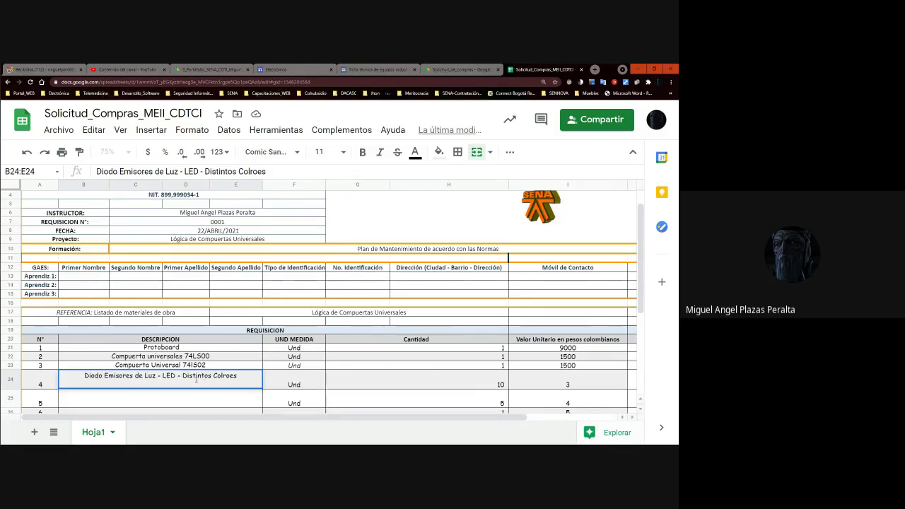
{"action": "left_click_drag", "start_coordinate": [237, 375], "coordinate": [175, 387]}
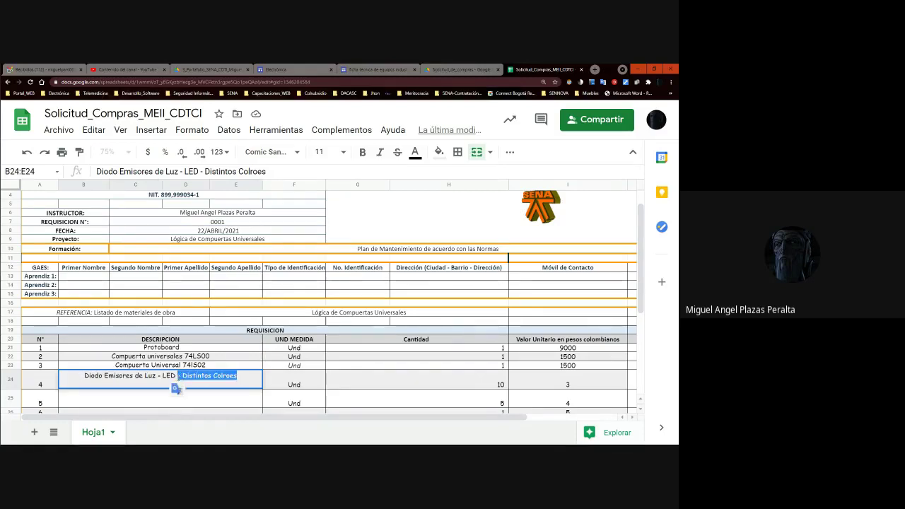
{"action": "key", "text": "BackSpace"}
{"action": "type", "text": "()"}
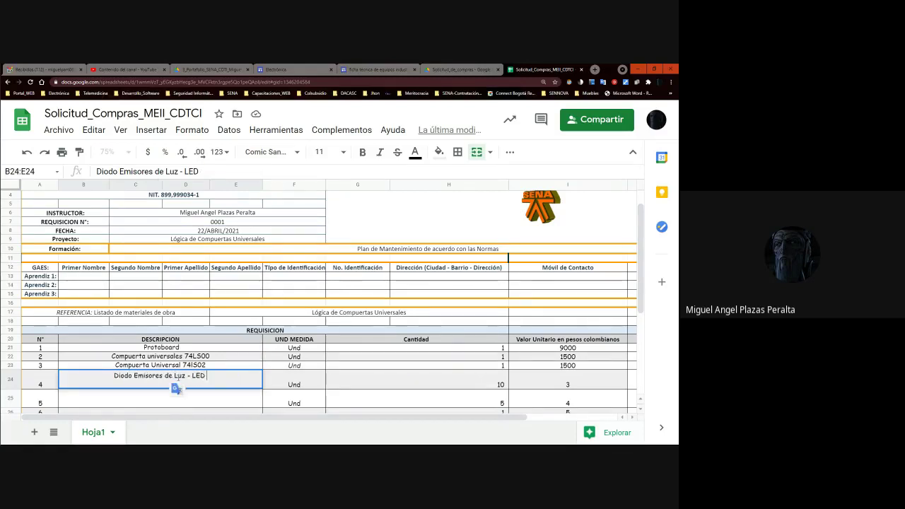
{"action": "key", "text": "Left"}
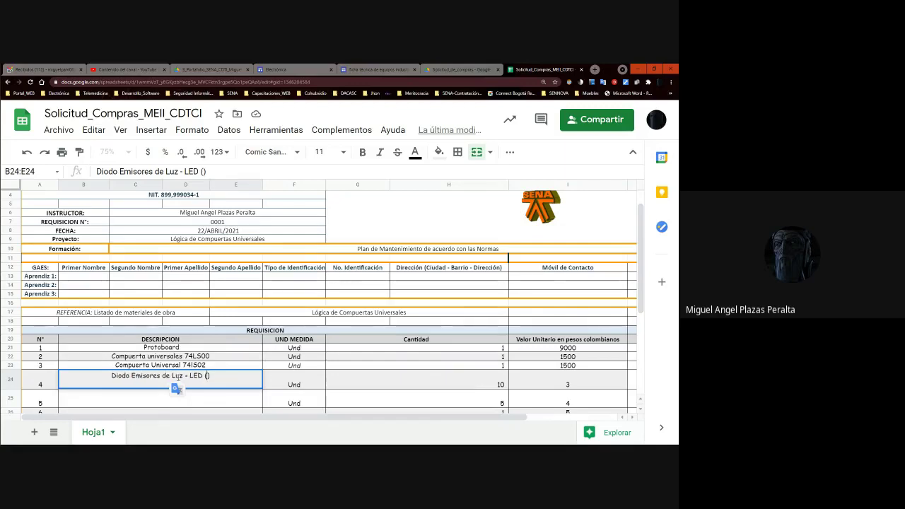
{"action": "type", "text": "Dis"}
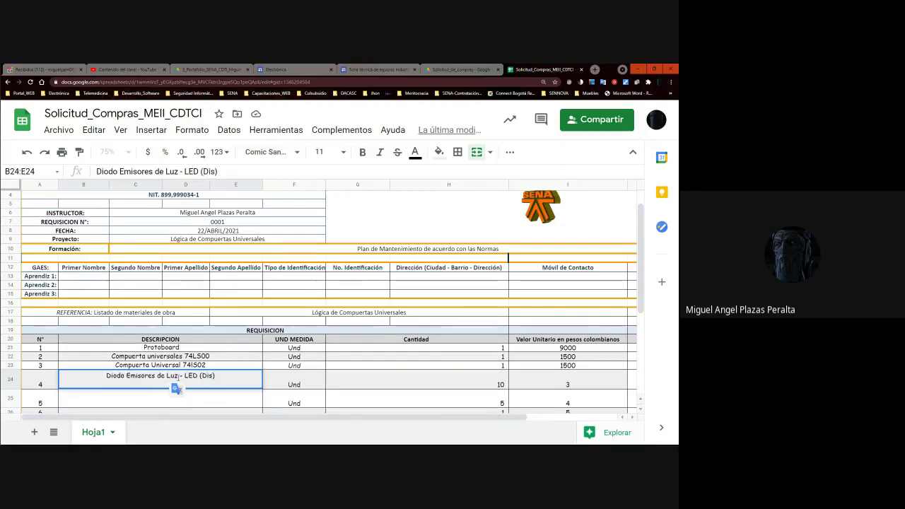
{"action": "type", "text": "tintos"}
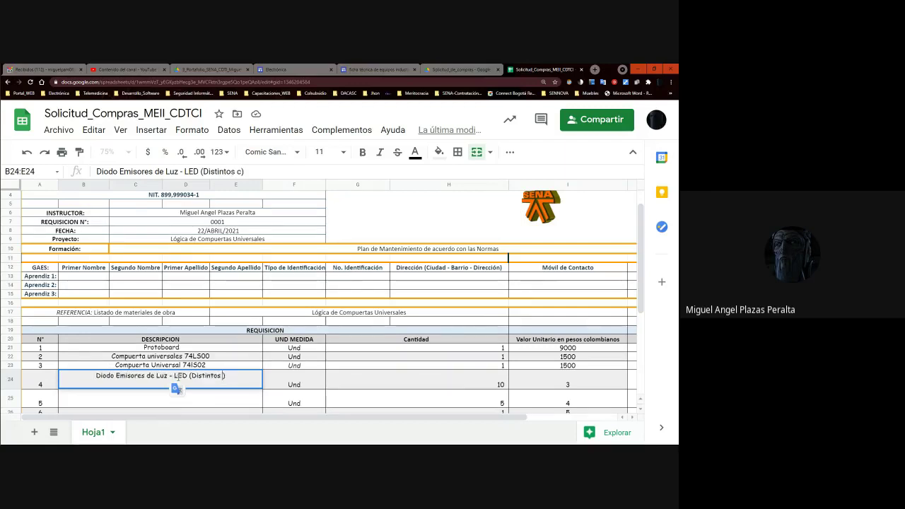
{"action": "type", "text": " Colore"}
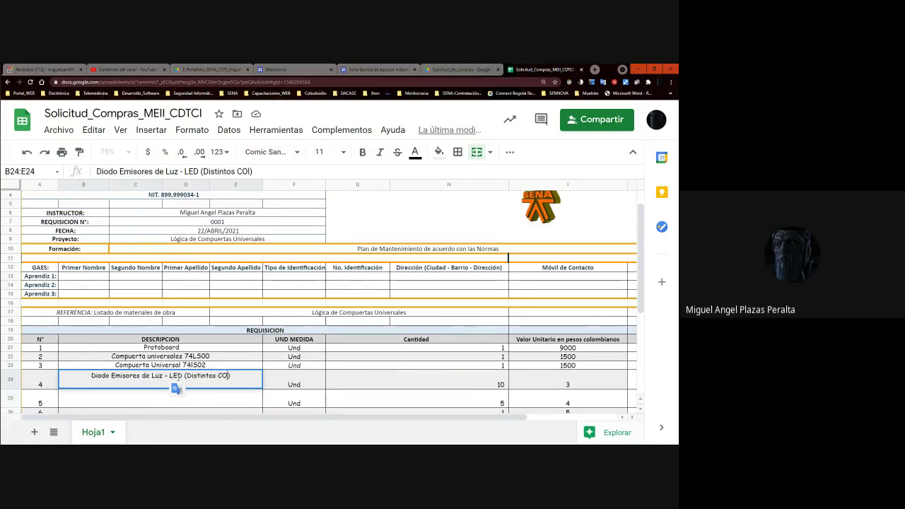
{"action": "type", "text": "s"}
{"action": "key", "text": "Tab"}
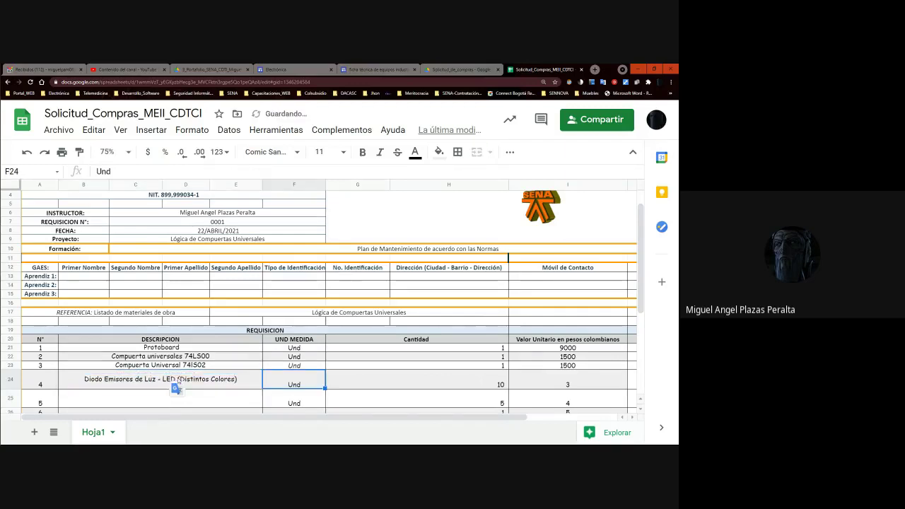
- Set the LED row's quantity to 4
{"action": "key", "text": "Tab"}
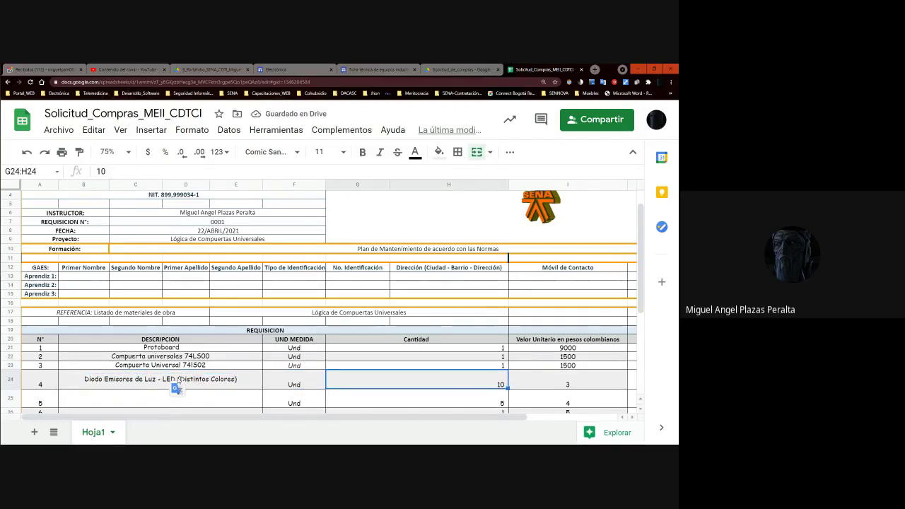
{"action": "type", "text": "4"}
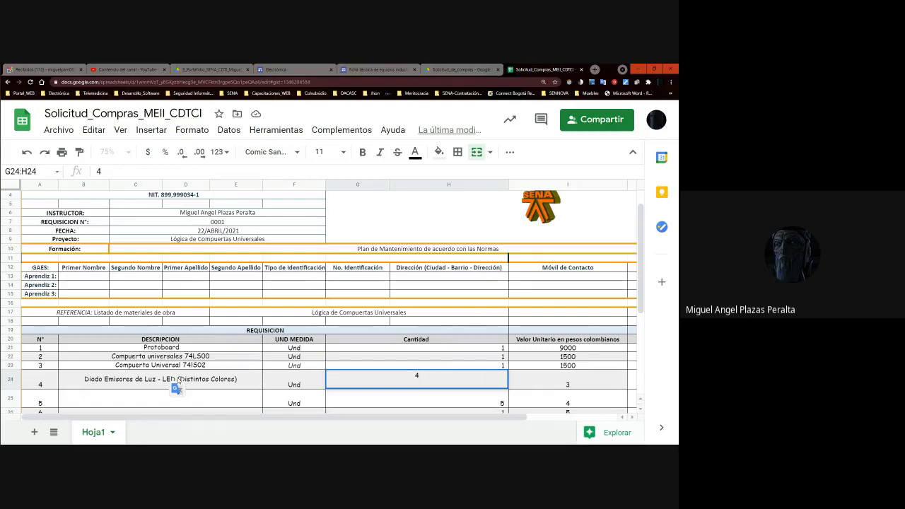
{"action": "key", "text": "Tab"}
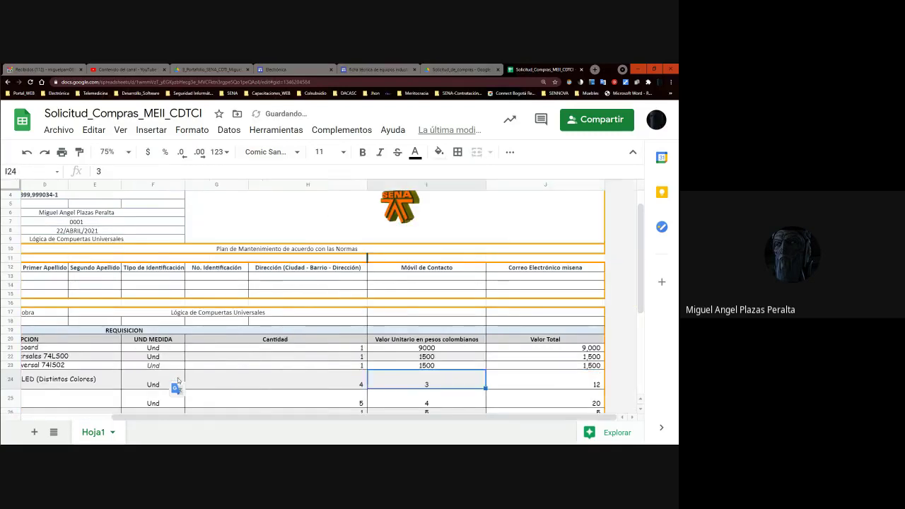
{"action": "key", "text": "Left"}
{"action": "key", "text": "Left"}
{"action": "key", "text": "Left"}
{"action": "key", "text": "Right"}
{"action": "key", "text": "Right"}
{"action": "key", "text": "Right"}
{"action": "key", "text": "Right"}
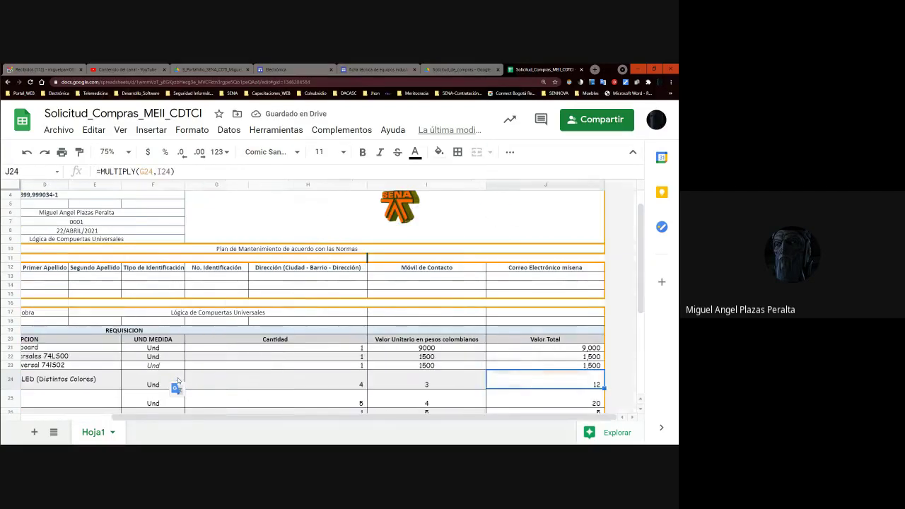
{"action": "key", "text": "Left"}
{"action": "key", "text": "Left"}
{"action": "key", "text": "Right"}
- Set the LED unit price to 250, giving a Valor Total of 1,000
{"action": "type", "text": "10"}
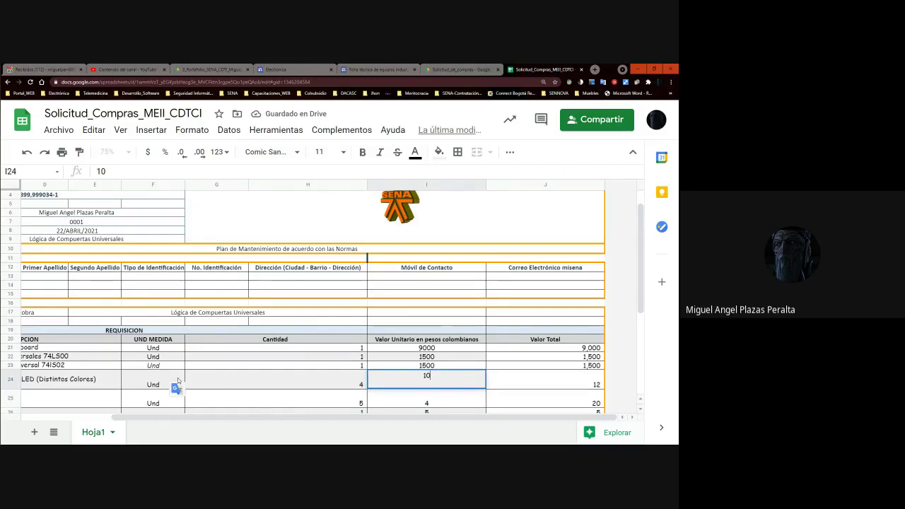
{"action": "type", "text": "00"}
{"action": "key", "text": "Tab"}
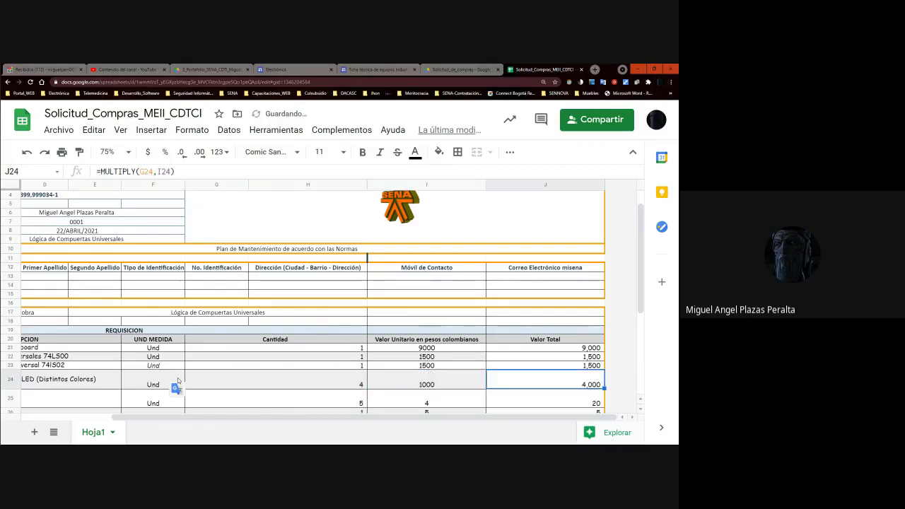
{"action": "key", "text": "Left"}
{"action": "key", "text": "Left"}
{"action": "key", "text": "Left"}
{"action": "key", "text": "Left"}
{"action": "key", "text": "Right"}
{"action": "key", "text": "Right"}
{"action": "key", "text": "Right"}
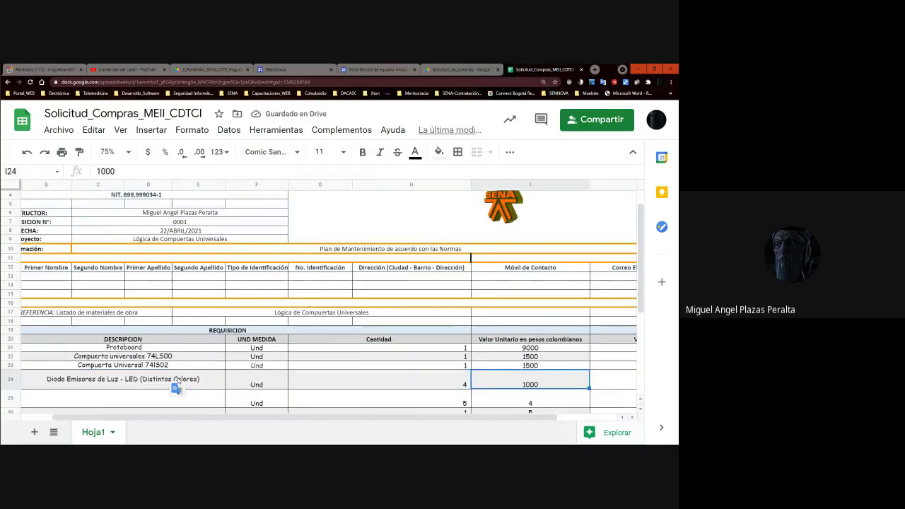
{"action": "key", "text": "Left"}
{"action": "key", "text": "Left"}
{"action": "key", "text": "Right"}
{"action": "key", "text": "Right"}
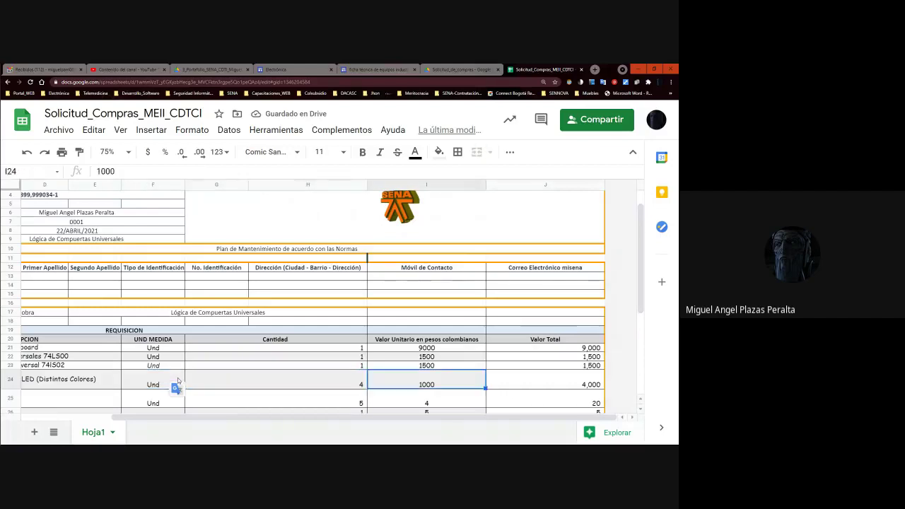
{"action": "type", "text": "500"}
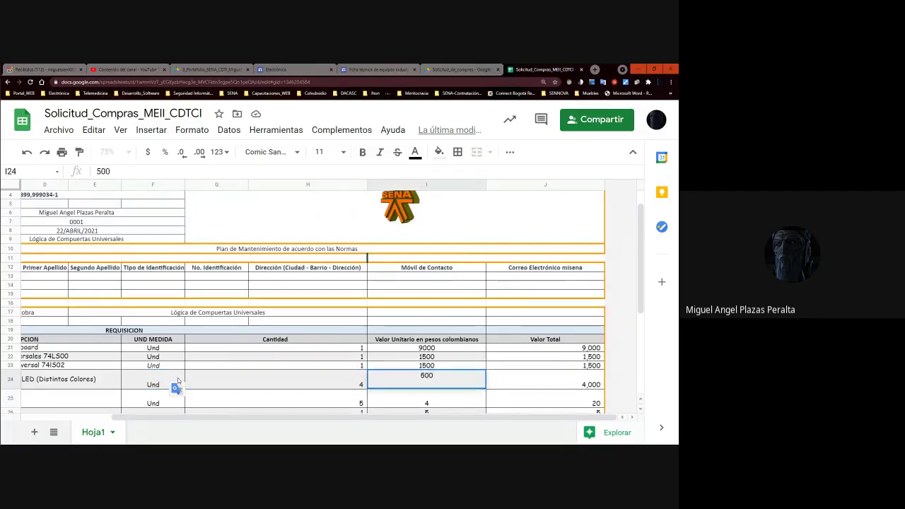
{"action": "key", "text": "BackSpace"}
{"action": "type", "text": "250"}
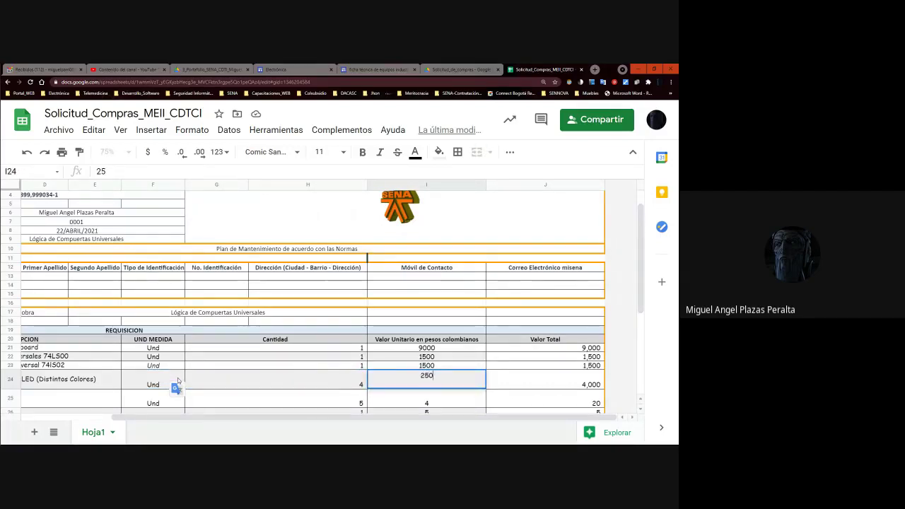
{"action": "key", "text": "Left"}
{"action": "key", "text": "Left"}
{"action": "key", "text": "Left"}
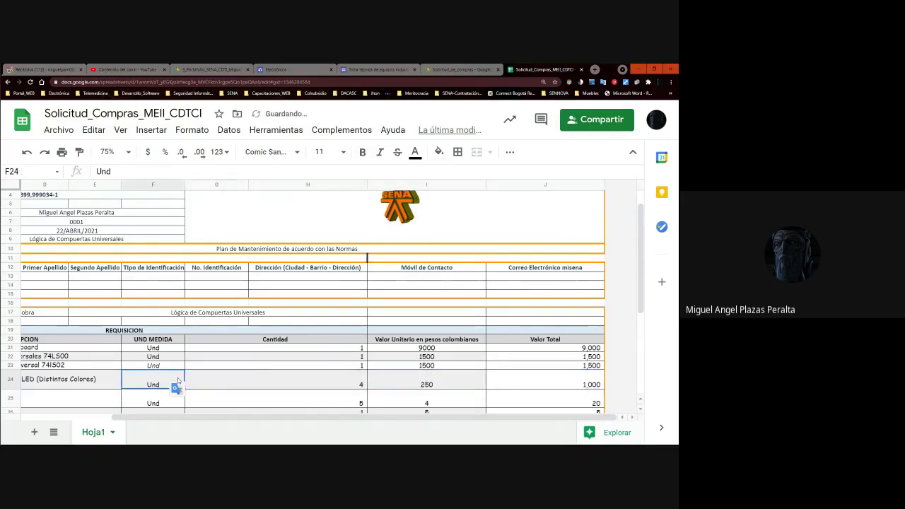
{"action": "key", "text": "Down"}
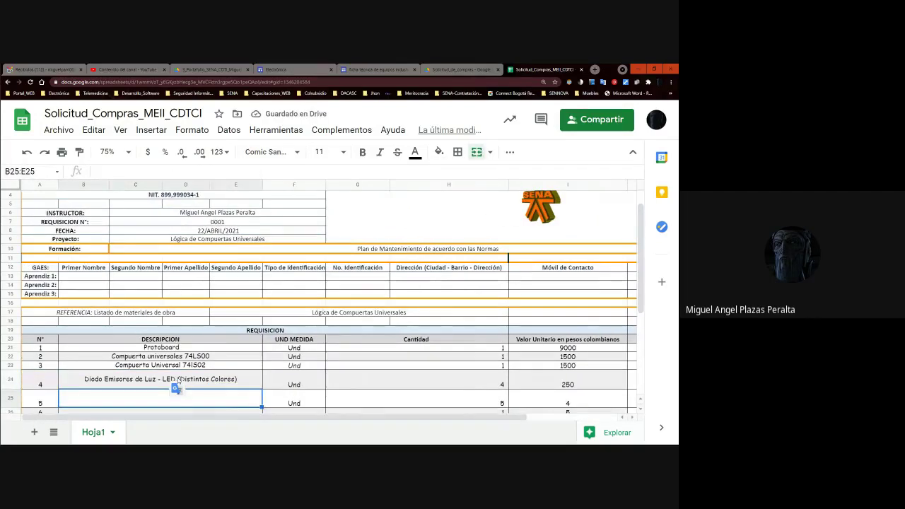
- Enter item 5 as 'Resistencia de 1 /4 de Watio - 330 Ohminios - Naranja Naranja Cafe'
{"action": "type", "text": "R"}
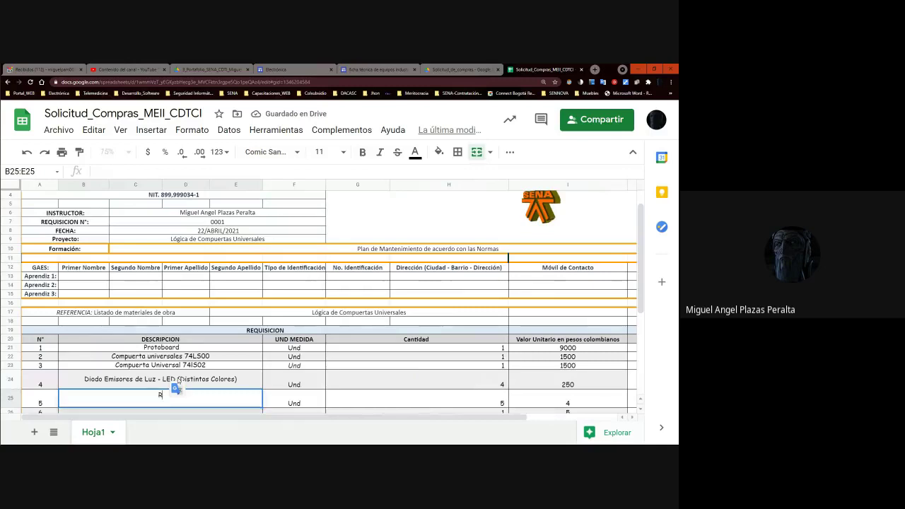
{"action": "type", "text": "esistencia de"}
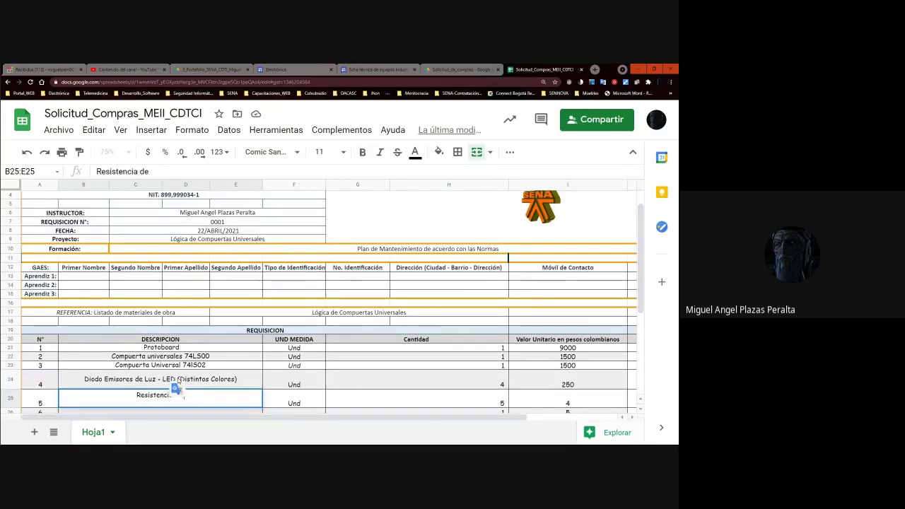
{"action": "type", "text": " 1 /4 de Wo"}
{"action": "type", "text": "tio"}
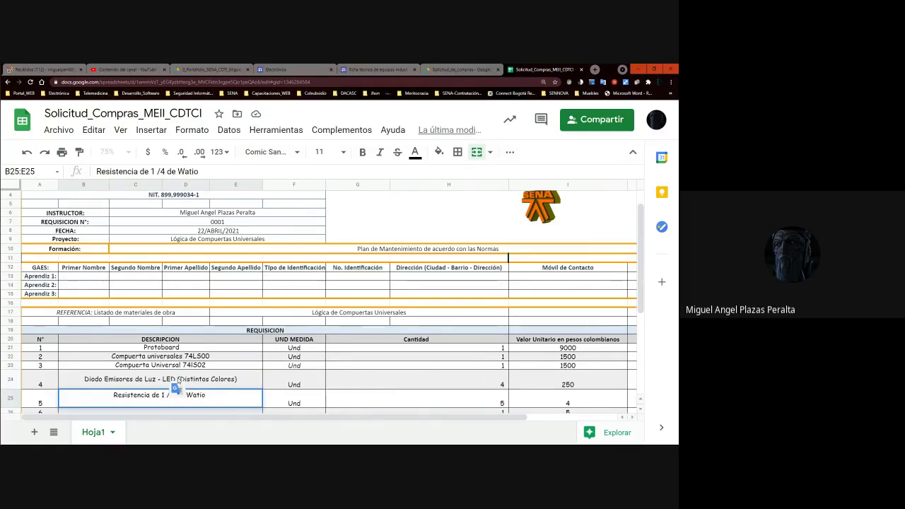
{"action": "type", "text": " - "}
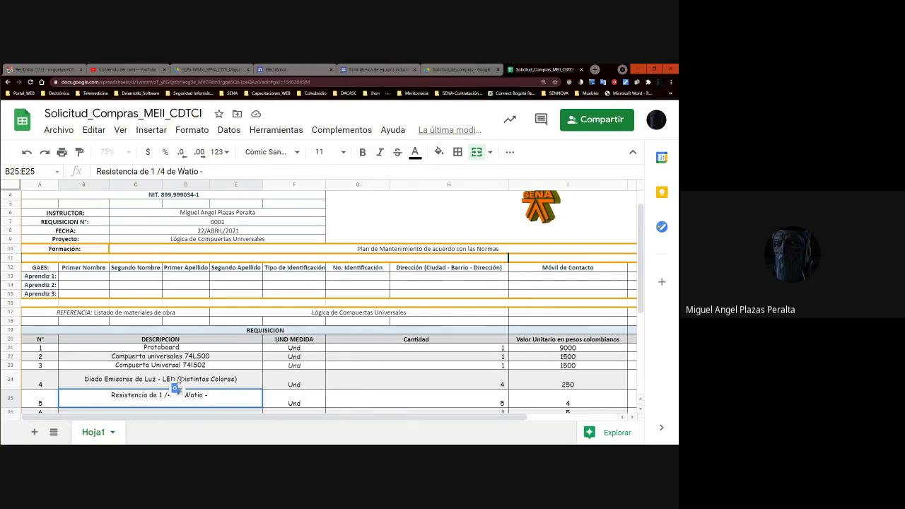
{"action": "type", "text": "330"}
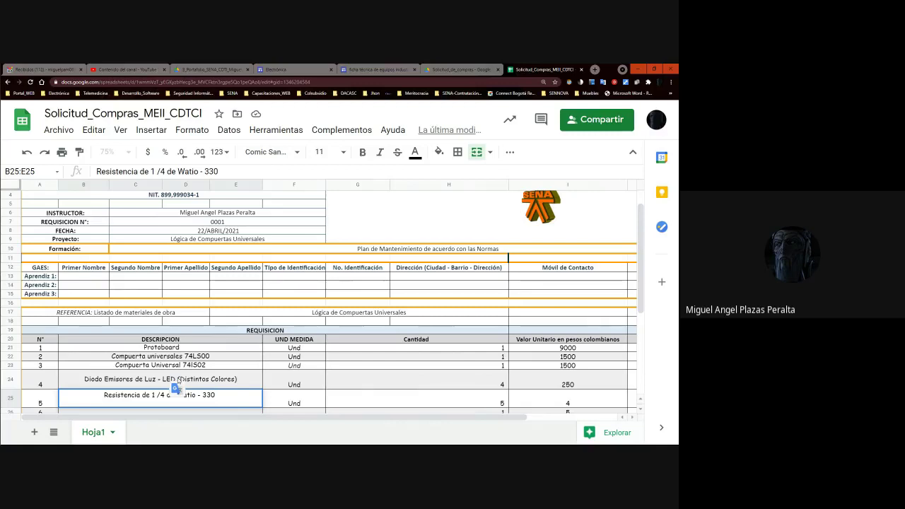
{"action": "type", "text": " Ohmini"}
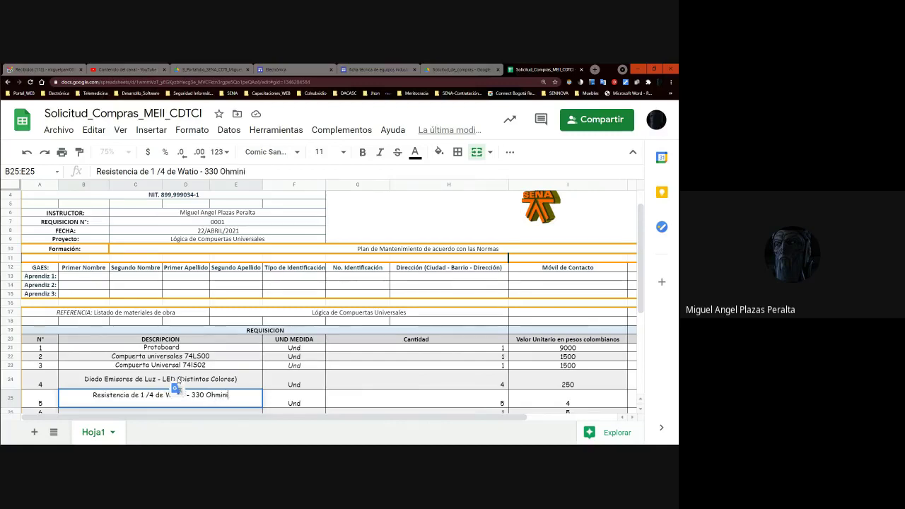
{"action": "type", "text": "os - "}
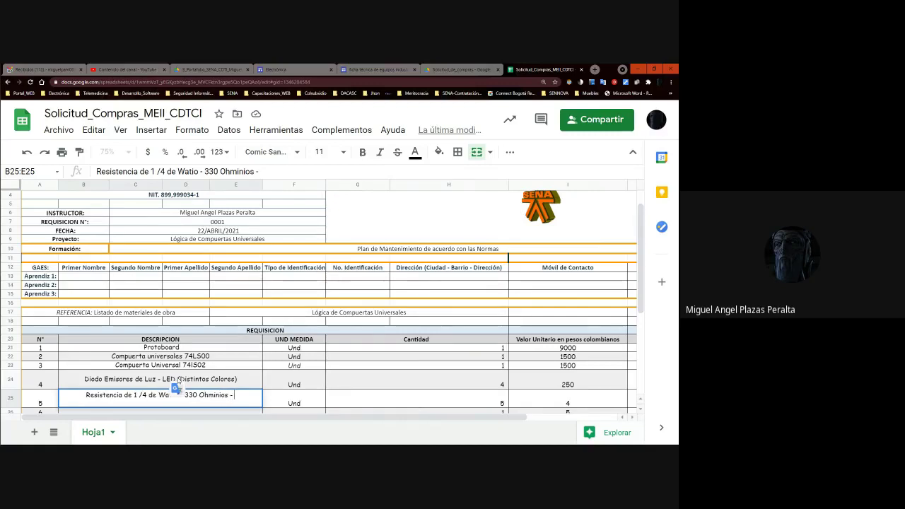
{"action": "type", "text": "Na"}
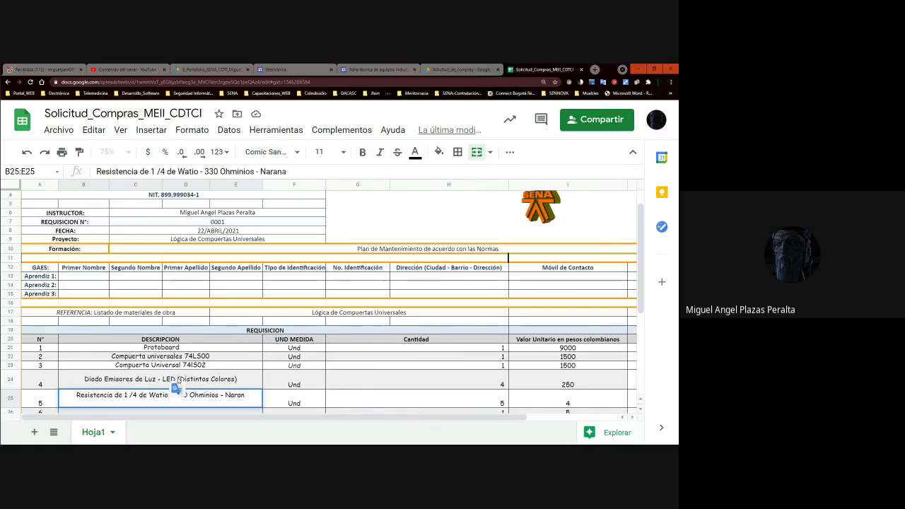
{"action": "key", "text": "BackSpace"}
{"action": "type", "text": "ja Naranja"}
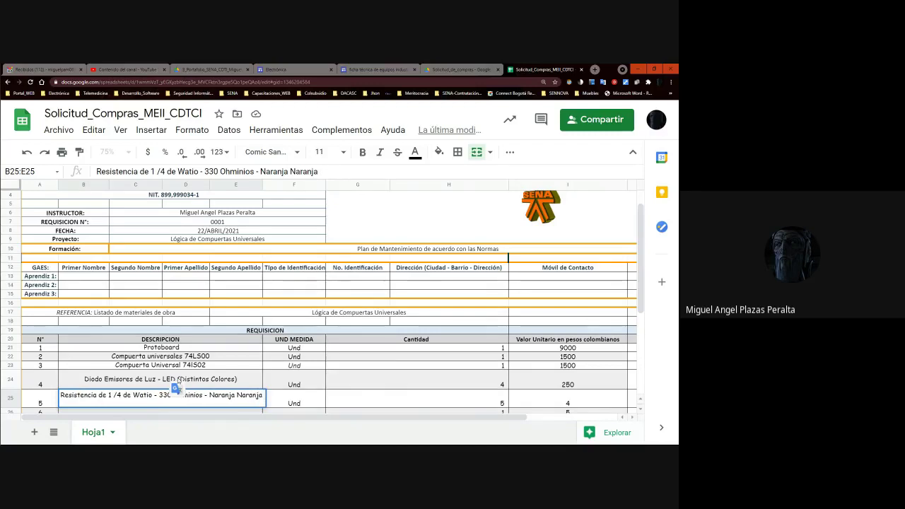
{"action": "type", "text": " Cafe"}
{"action": "key", "text": "Tab"}
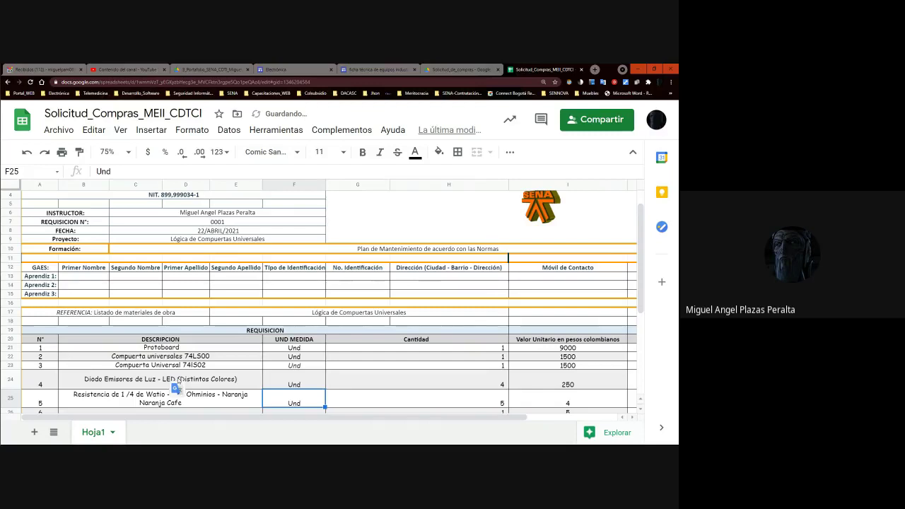
- Change the resistor's quantity in G25 from 5 to 8
{"action": "left_click", "coordinate": [412, 401]}
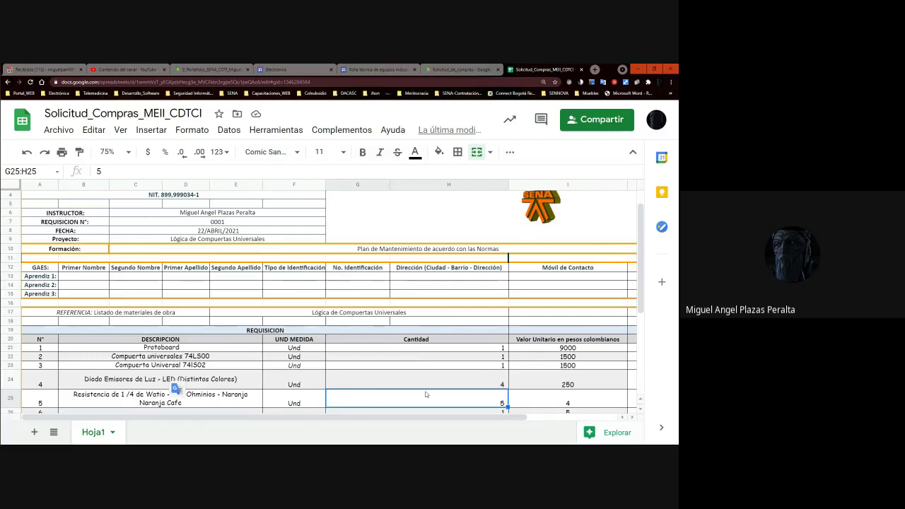
{"action": "type", "text": "8"}
{"action": "key", "text": "Tab"}
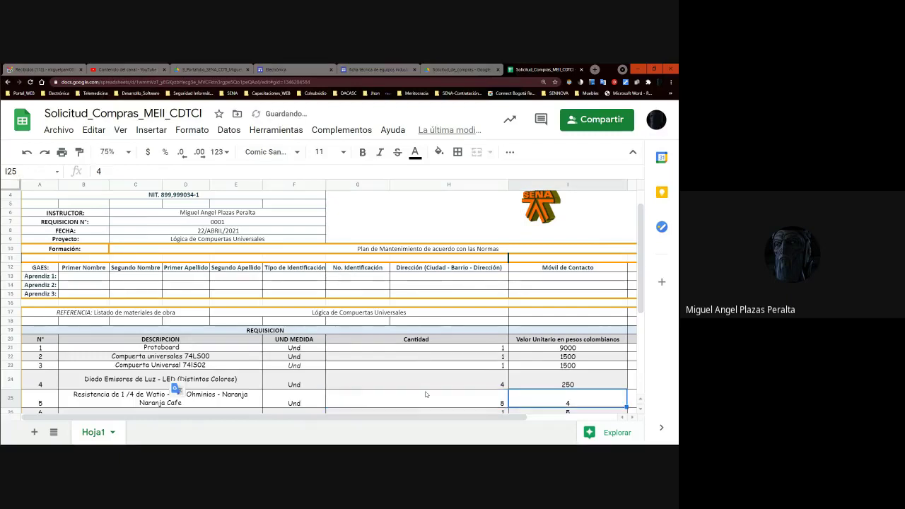
{"action": "key", "text": "shift+Tab"}
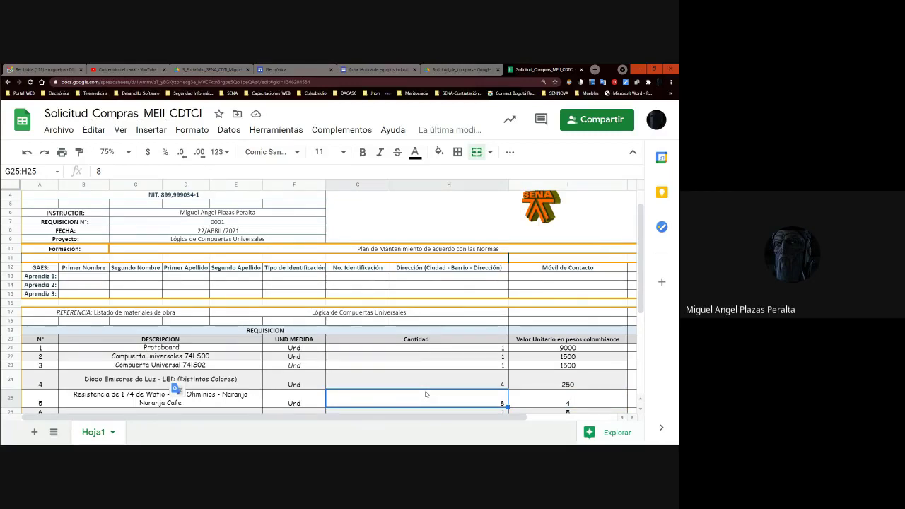
- Check along row 25 that the resistor's Valor Total now reads 32
{"action": "key", "text": "Right"}
{"action": "key", "text": "Right"}
{"action": "key", "text": "Left"}
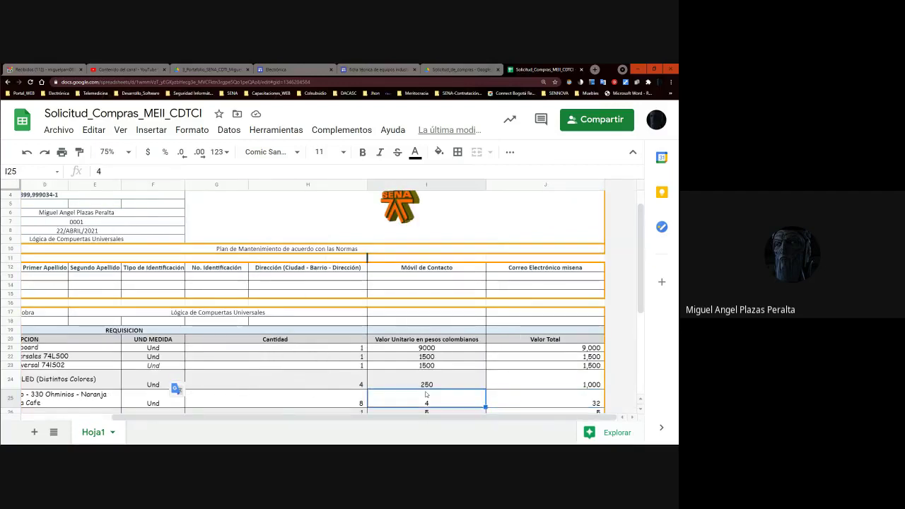
{"action": "key", "text": "Left"}
{"action": "key", "text": "Left"}
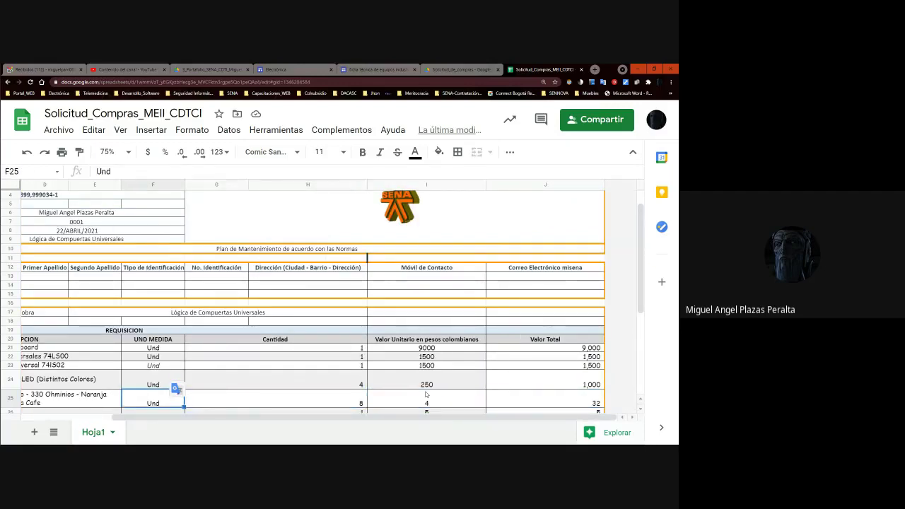
{"action": "key", "text": "Right"}
{"action": "key", "text": "Left"}
{"action": "key", "text": "Left"}
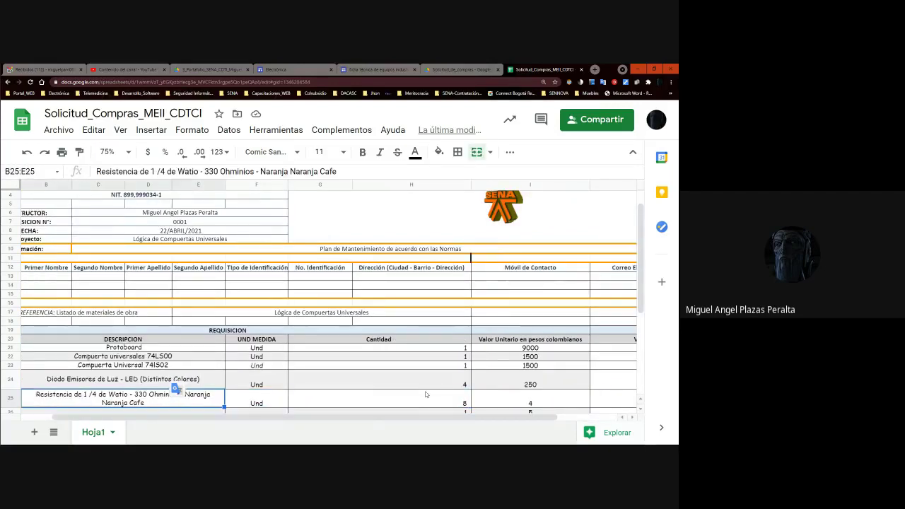
{"action": "key", "text": "Left"}
{"action": "key", "text": "Right"}
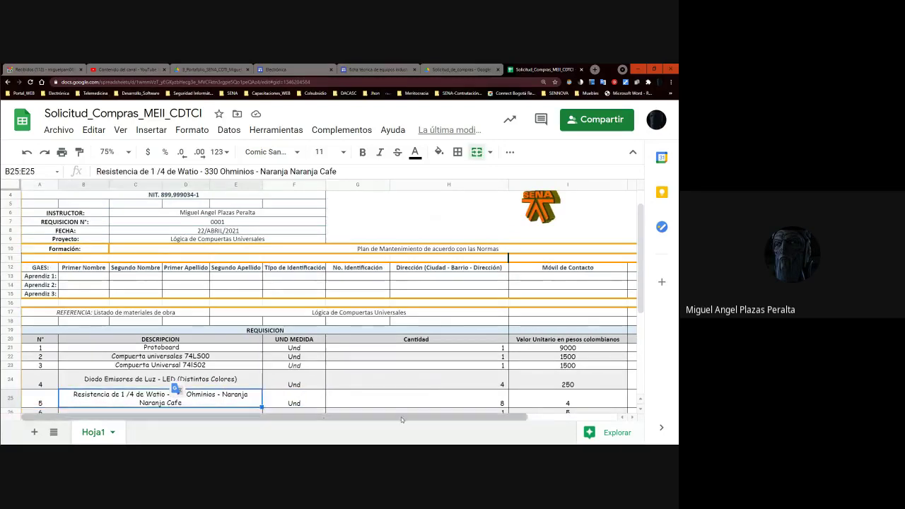
{"action": "left_click", "coordinate": [293, 399]}
- Replace item 5's unit 'Und' with 'Paquete de 4 resistencias'
{"action": "double_click", "coordinate": [294, 399]}
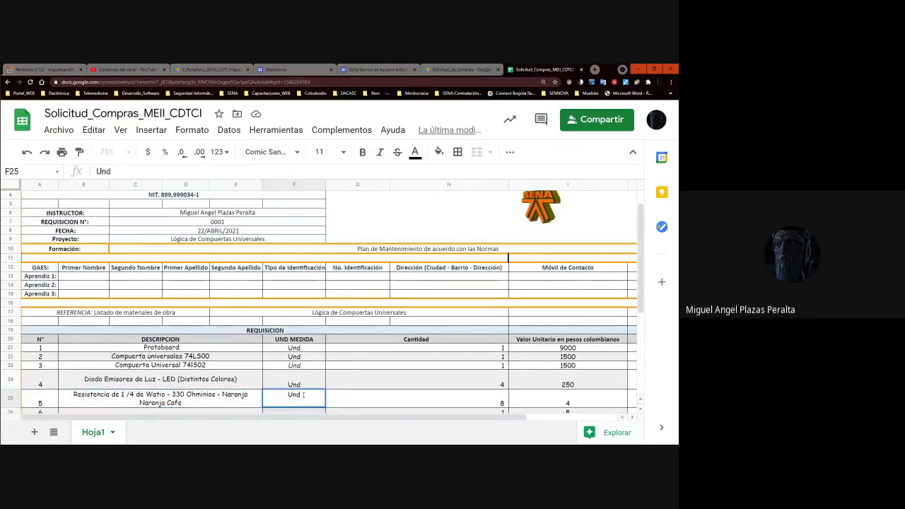
{"action": "left_click_drag", "start_coordinate": [303, 395], "coordinate": [284, 395]}
{"action": "type", "text": "Paquetae"}
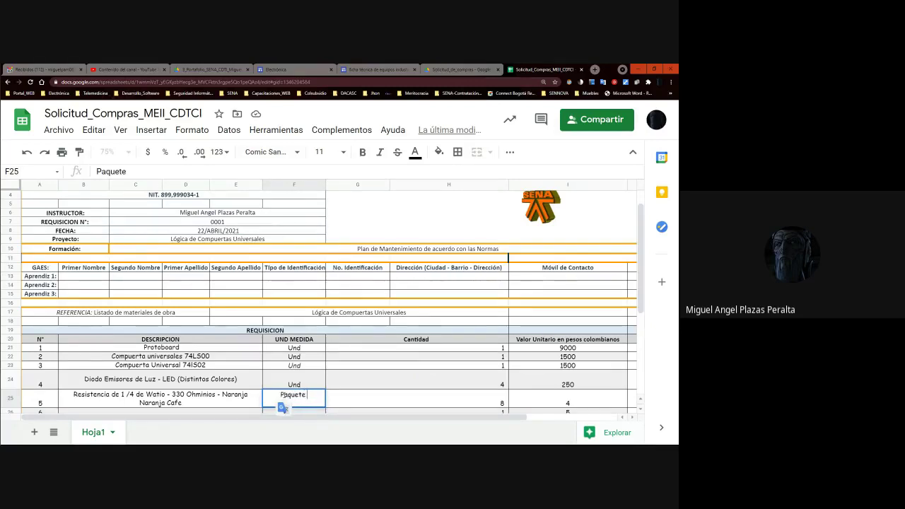
{"action": "type", "text": " de"}
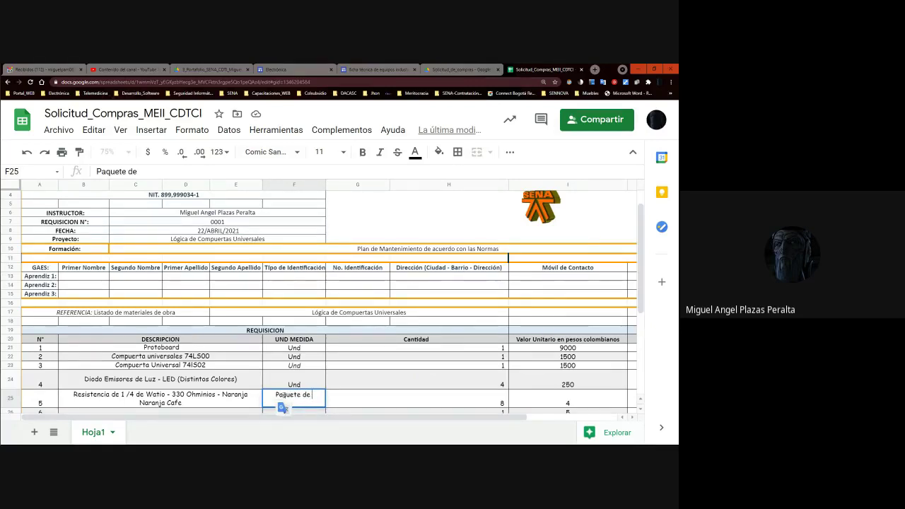
{"action": "type", "text": " 4"}
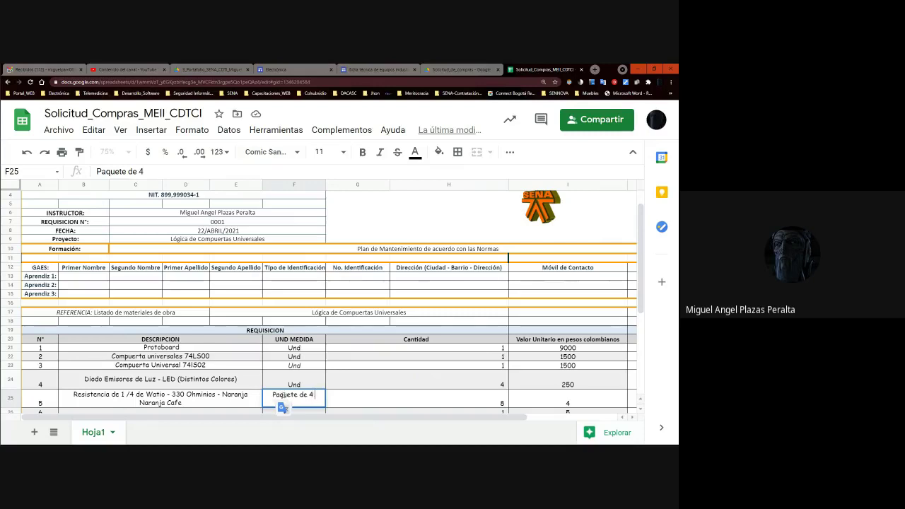
{"action": "type", "text": " resistencias"}
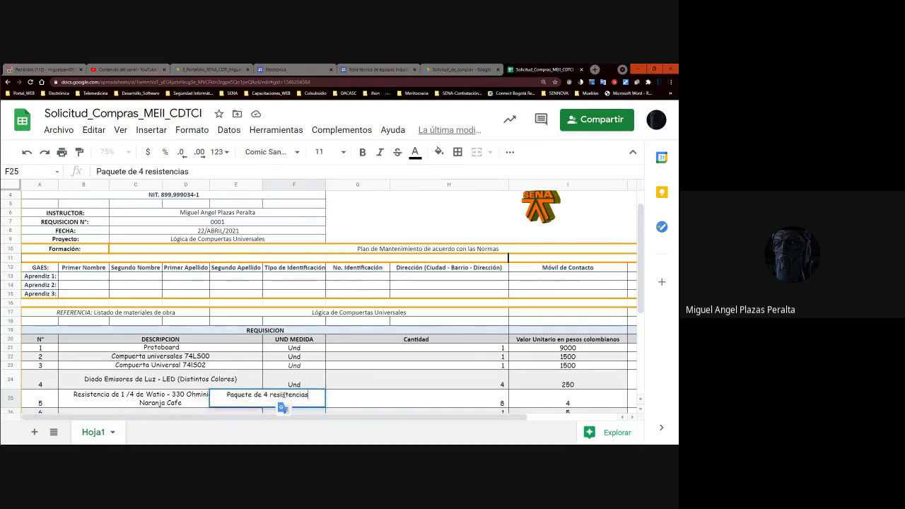
{"action": "key", "text": "Return"}
{"action": "key", "text": "Up"}
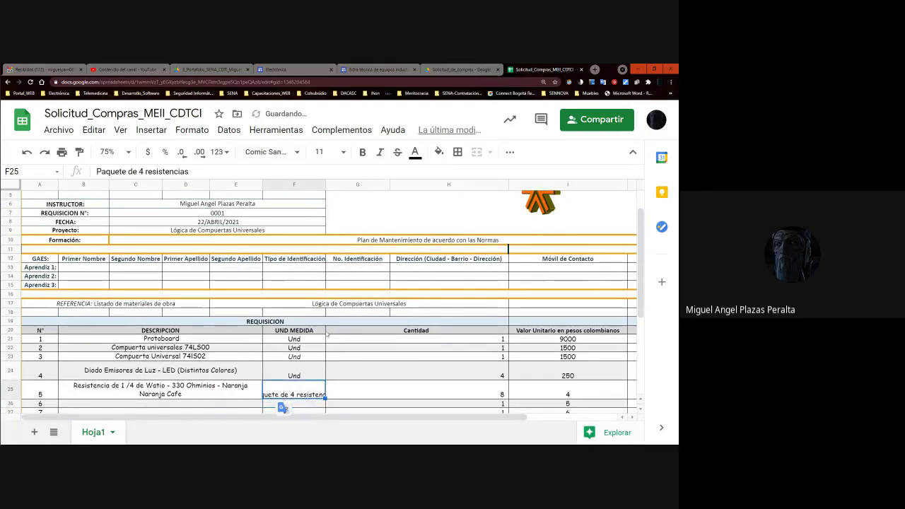
- Widen the UND MEDIDA column F so the new unit text fits
{"action": "left_click", "coordinate": [324, 329]}
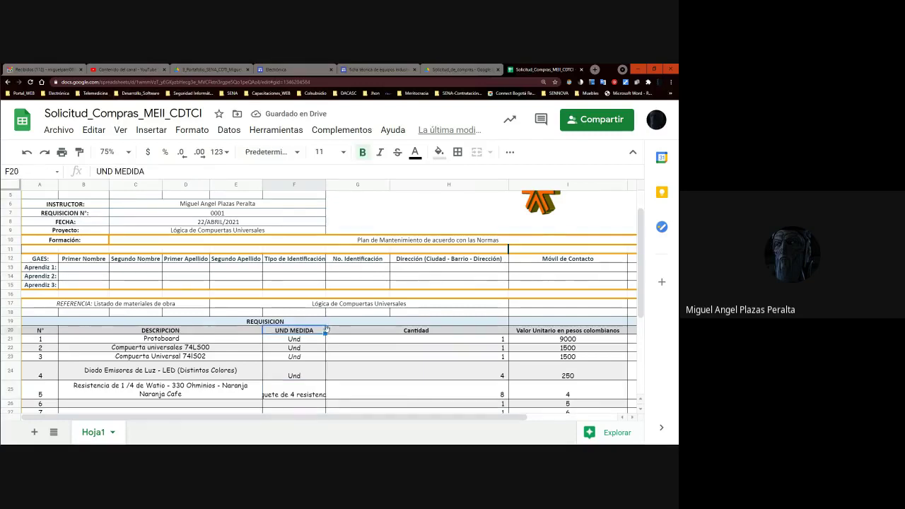
{"action": "left_click_drag", "start_coordinate": [325, 183], "coordinate": [335, 184]}
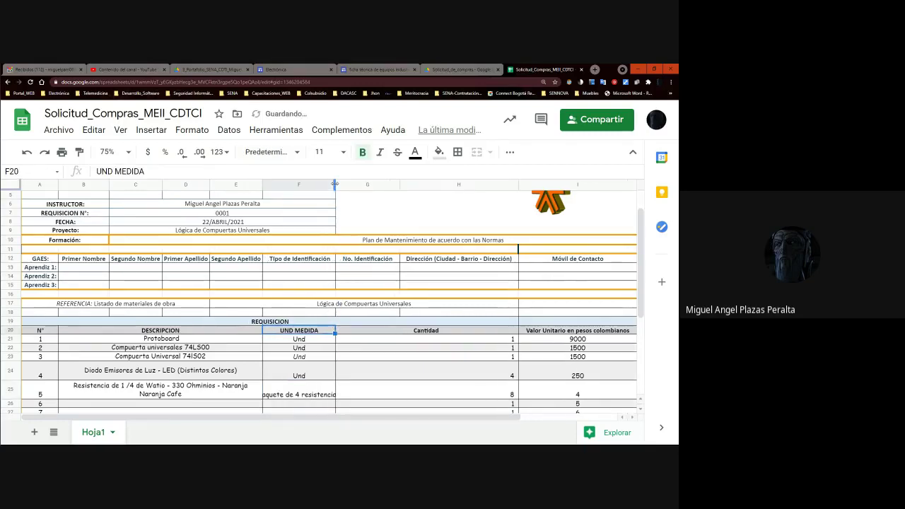
{"action": "left_click_drag", "start_coordinate": [341, 185], "coordinate": [353, 186]}
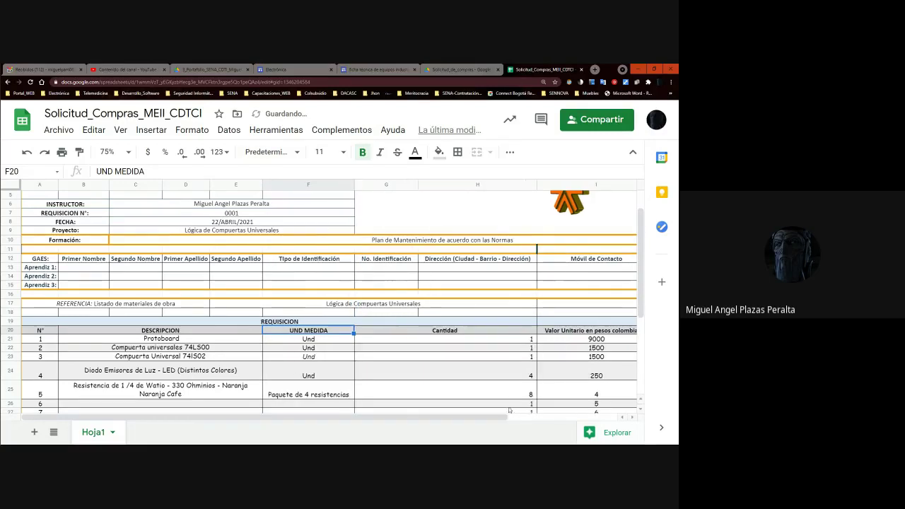
{"action": "left_click", "coordinate": [512, 389]}
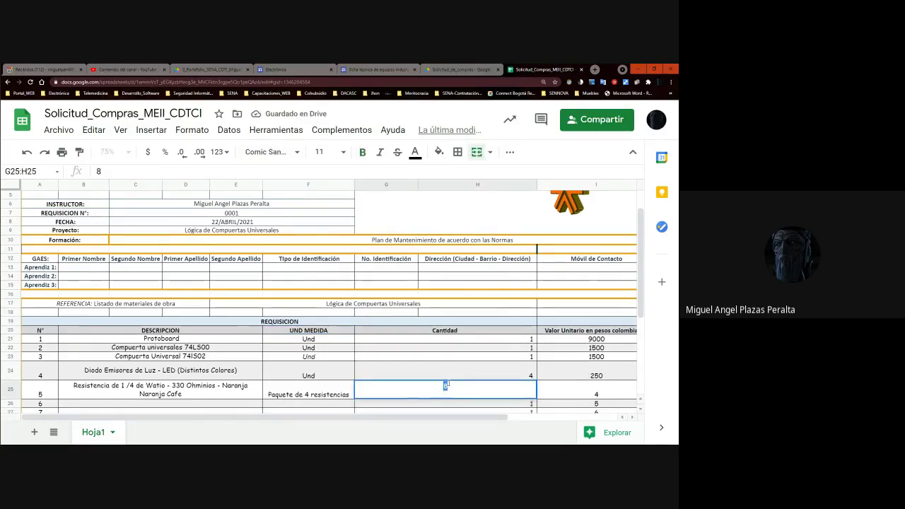
- Correct the resistor row to quantity 2 packages at unit price 300
{"action": "type", "text": "300"}
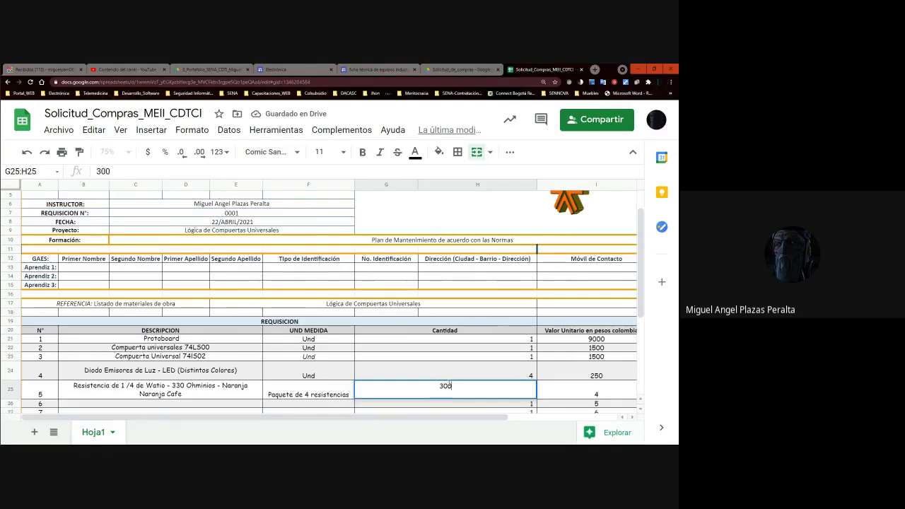
{"action": "key", "text": "Return"}
{"action": "left_click", "coordinate": [448, 385]}
{"action": "type", "text": "2"}
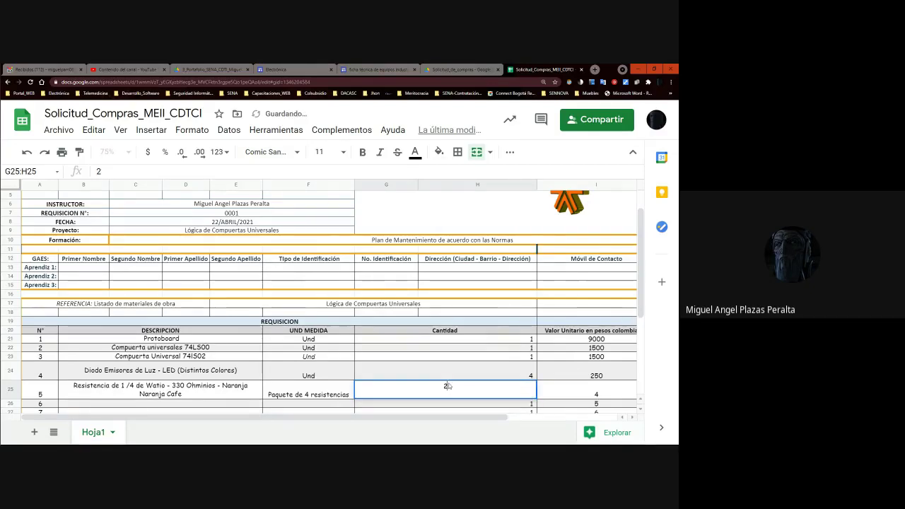
{"action": "key", "text": "Tab"}
{"action": "type", "text": "300"}
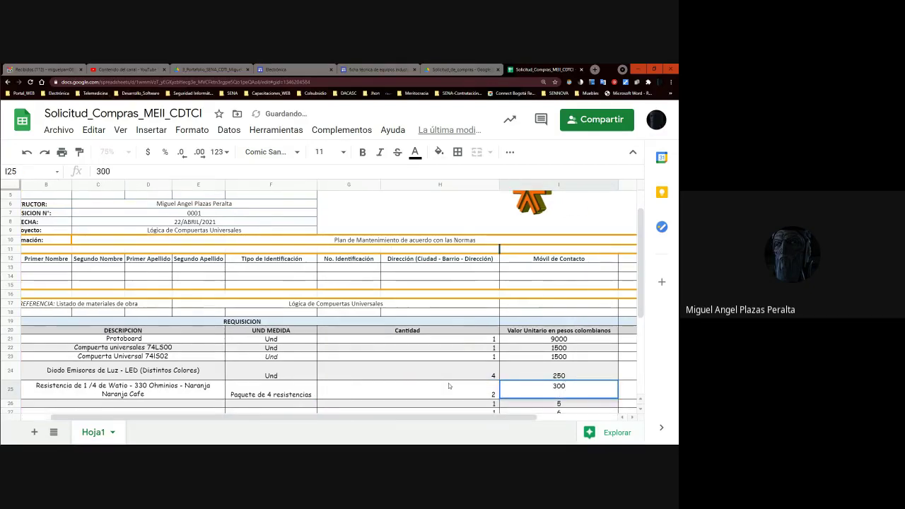
{"action": "key", "text": "Tab"}
{"action": "key", "text": "Left"}
{"action": "key", "text": "Home"}
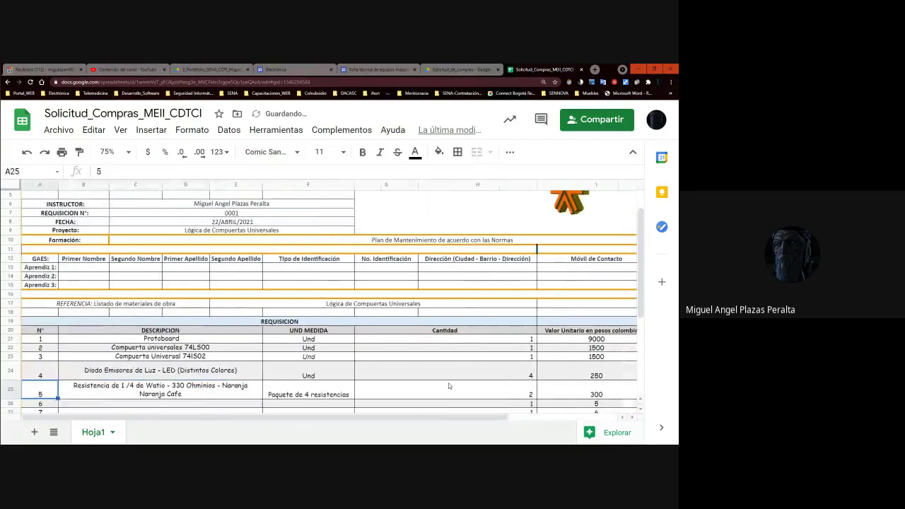
{"action": "key", "text": "Down"}
{"action": "key", "text": "Right"}
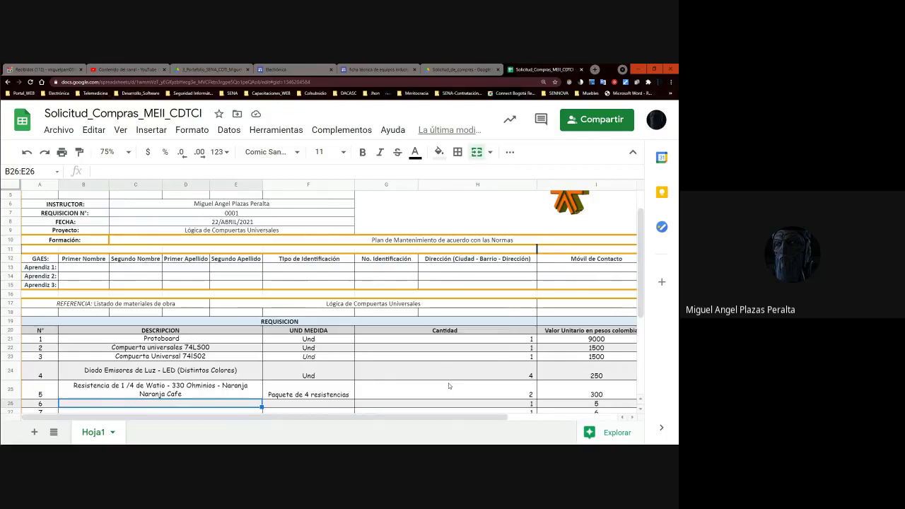
- Enter item 6's description 'Pulsador al Oprimirse entre en estado activo'
{"action": "type", "text": "Pulsador"}
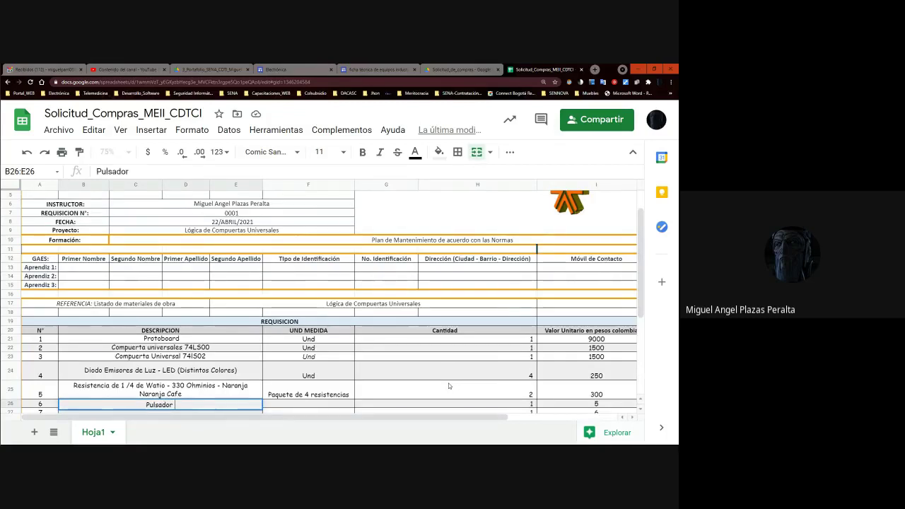
{"action": "type", "text": " Estado"}
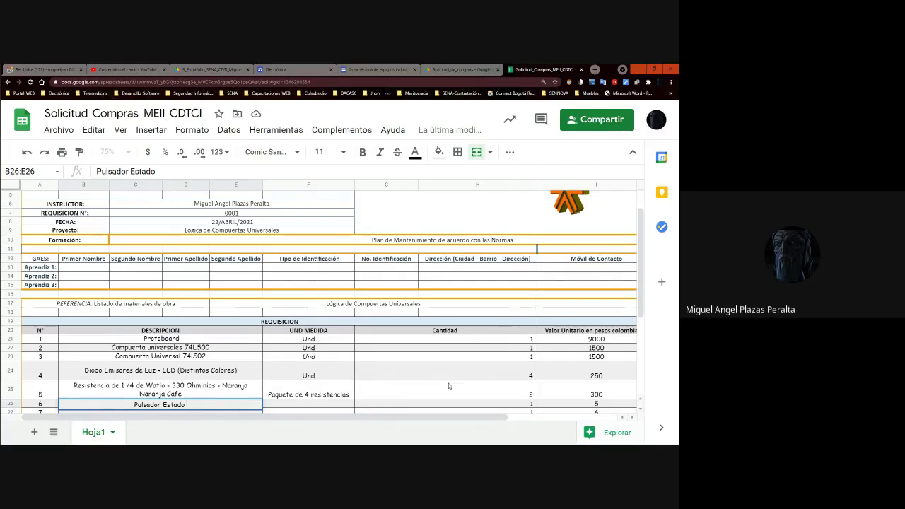
{"action": "type", "text": "On"}
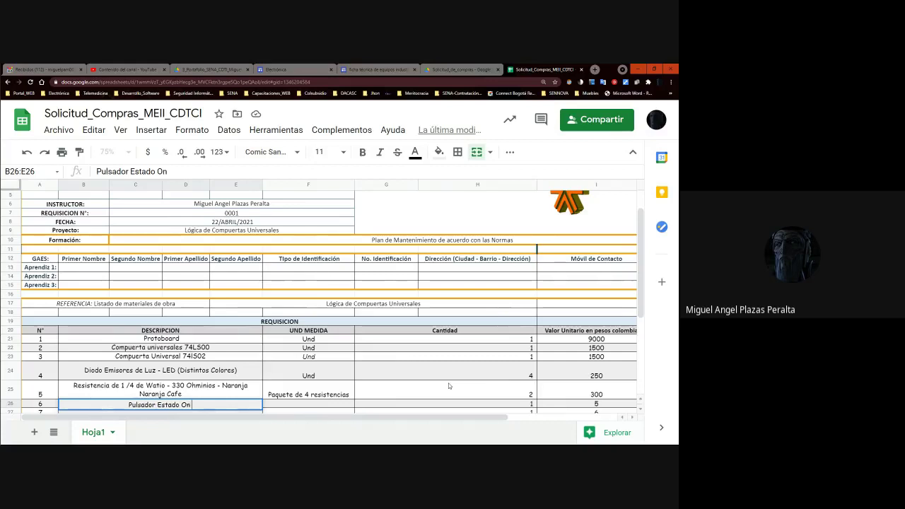
{"action": "type", "text": " -"}
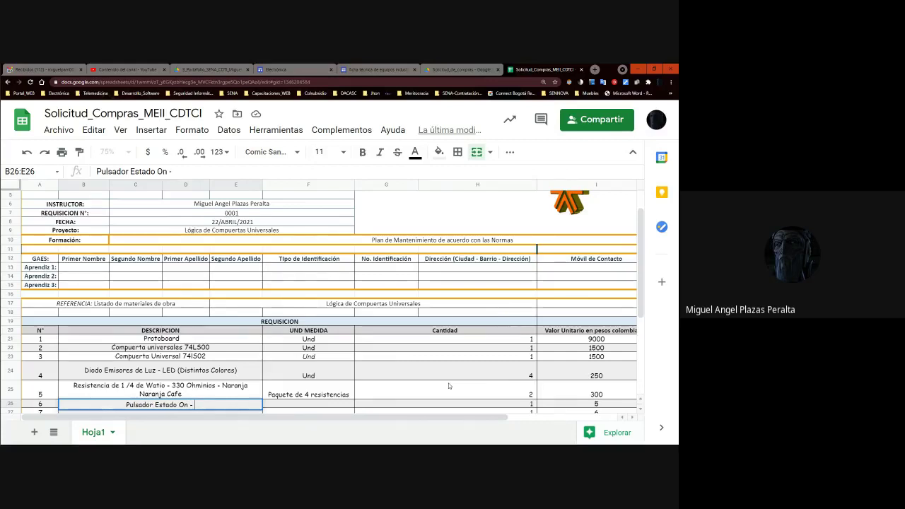
{"action": "key", "text": "BackSpace"}
{"action": "key", "text": "BackSpace"}
{"action": "key", "text": "BackSpace"}
{"action": "key", "text": "BackSpace"}
{"action": "key", "text": "BackSpace"}
{"action": "key", "text": "BackSpace"}
{"action": "key", "text": "BackSpace"}
{"action": "key", "text": "BackSpace"}
{"action": "key", "text": "BackSpace"}
{"action": "key", "text": "BackSpace"}
{"action": "key", "text": "BackSpace"}
{"action": "key", "text": "BackSpace"}
{"action": "key", "text": "BackSpace"}
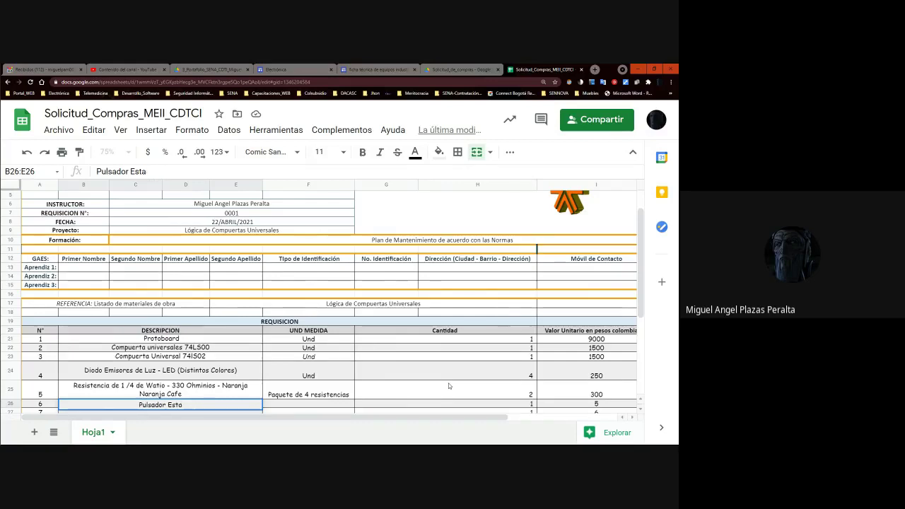
{"action": "type", "text": "al"}
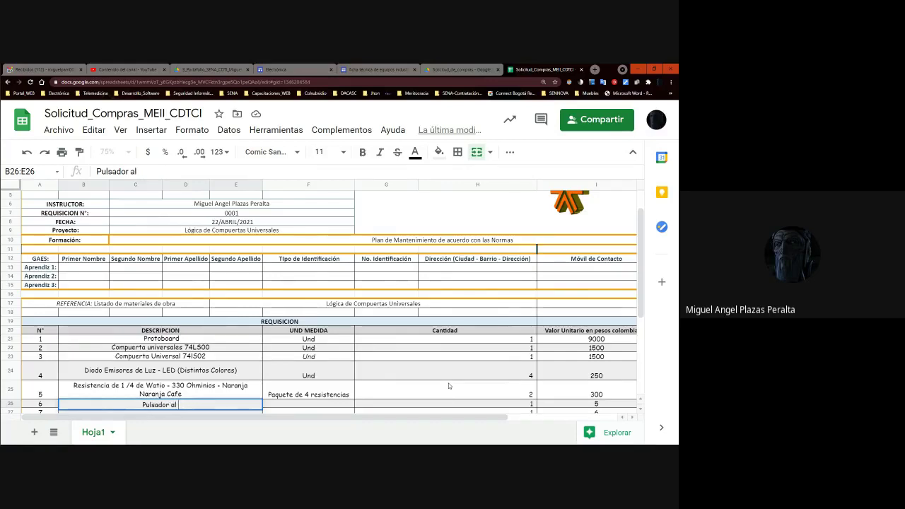
{"action": "type", "text": " Oprimirse ent"}
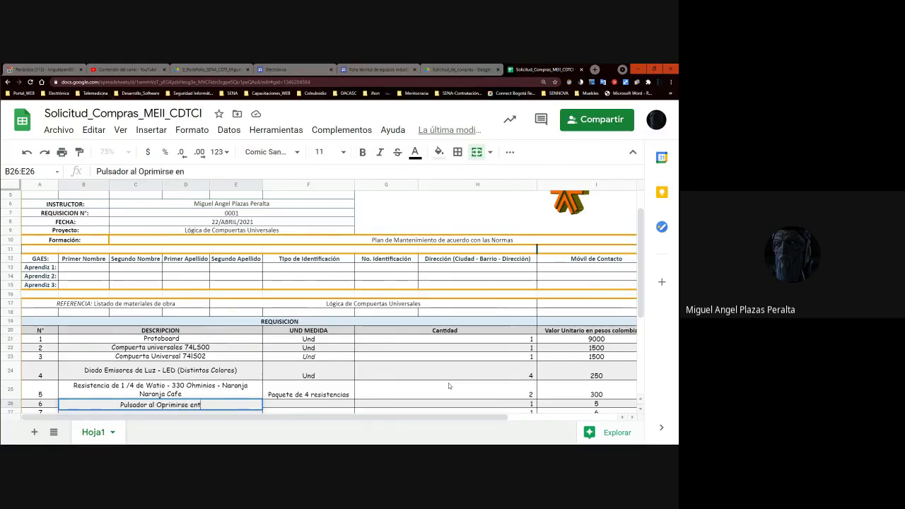
{"action": "type", "text": "re en estado activo"}
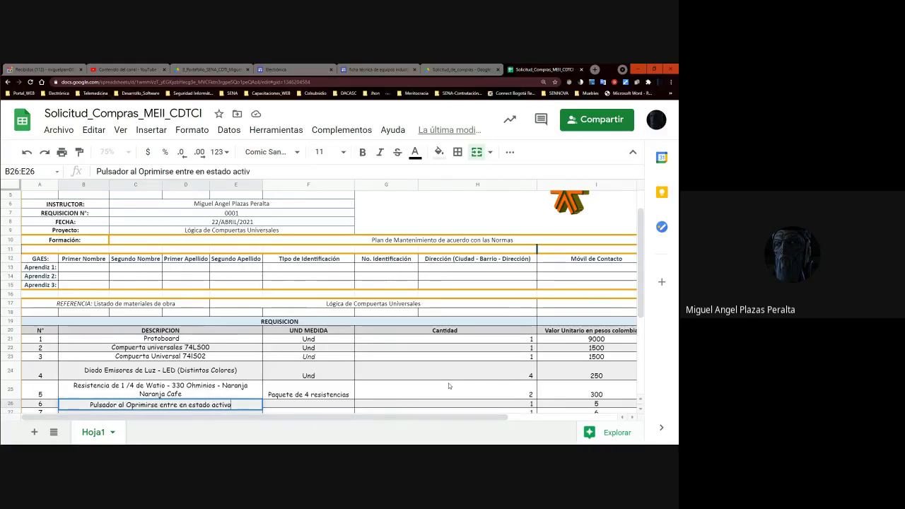
{"action": "key", "text": "Tab"}
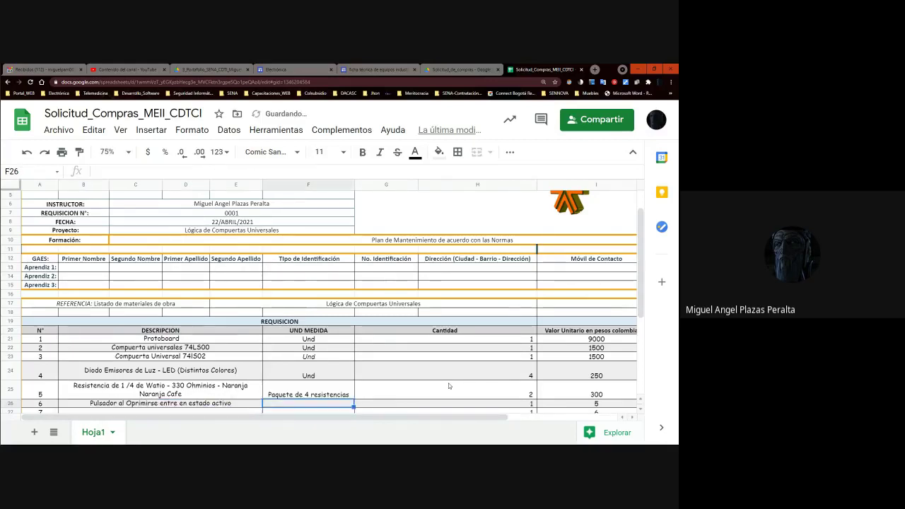
- Give item 6 unit Und, quantity 2 and unit price 200
{"action": "type", "text": "U"}
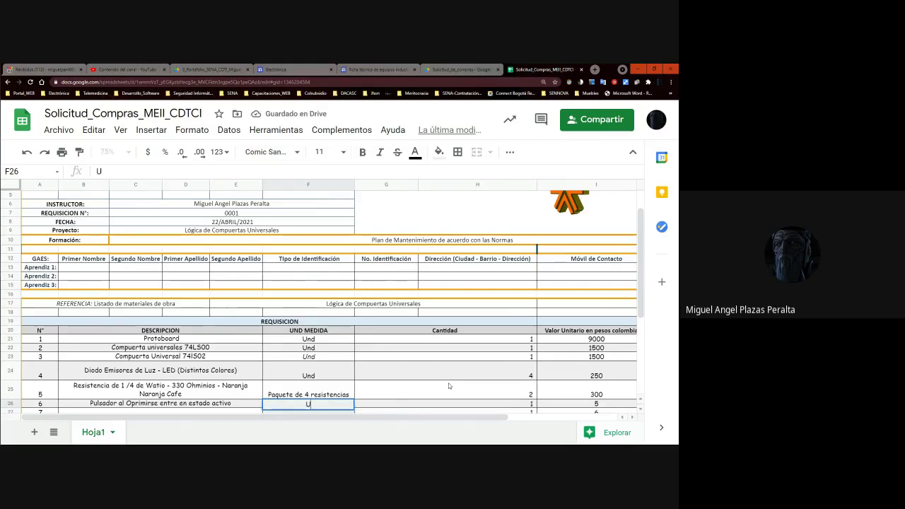
{"action": "type", "text": "nd"}
{"action": "key", "text": "Tab"}
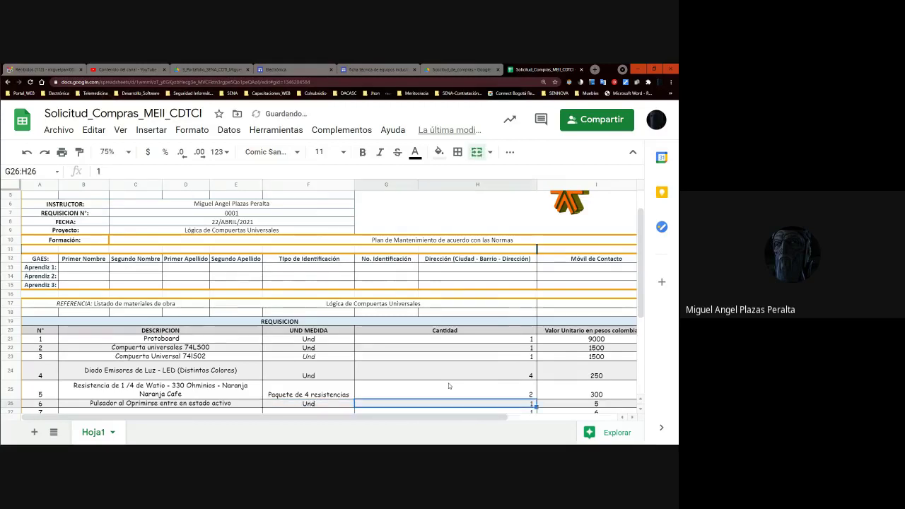
{"action": "type", "text": "2"}
{"action": "key", "text": "Tab"}
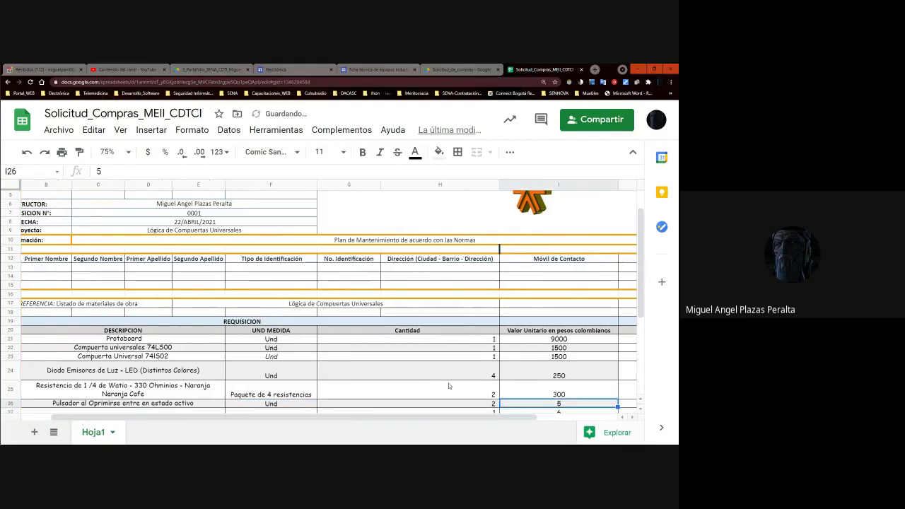
{"action": "key", "text": "Tab"}
{"action": "key", "text": "Left"}
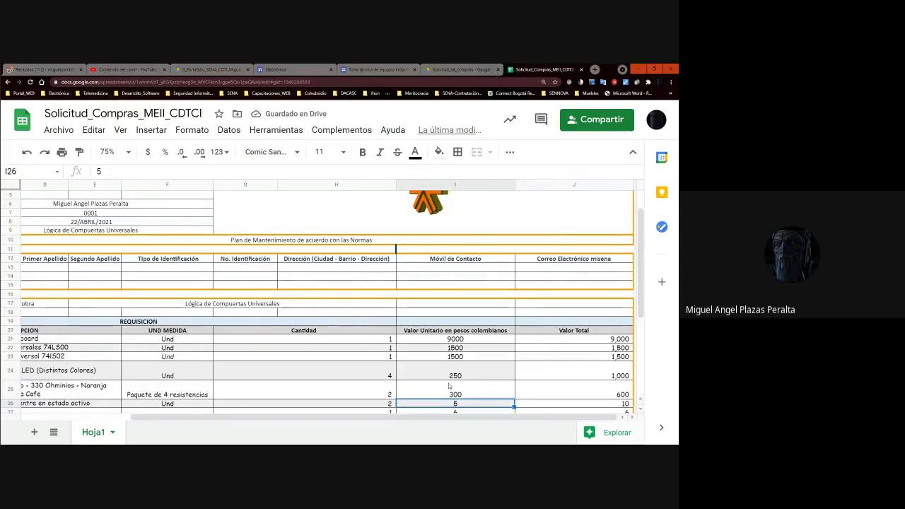
{"action": "type", "text": "200"}
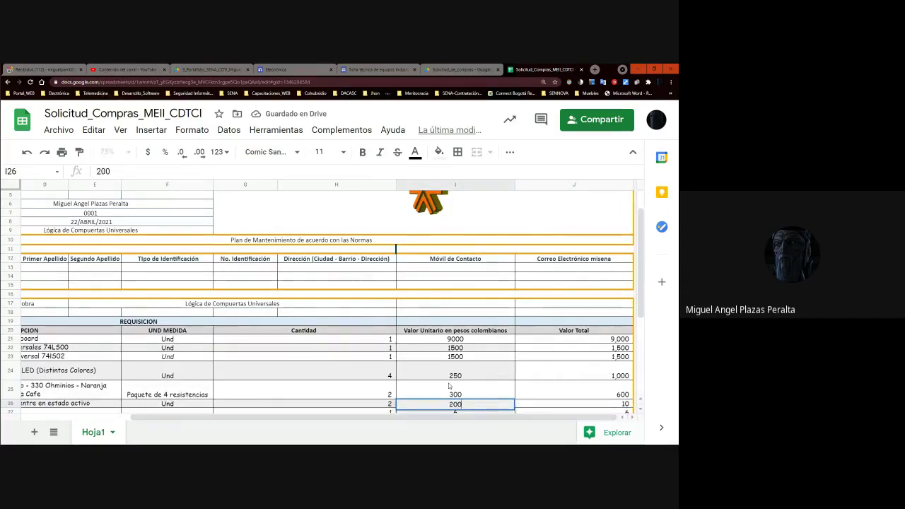
{"action": "key", "text": "Tab"}
{"action": "key", "text": "Left"}
{"action": "key", "text": "Home"}
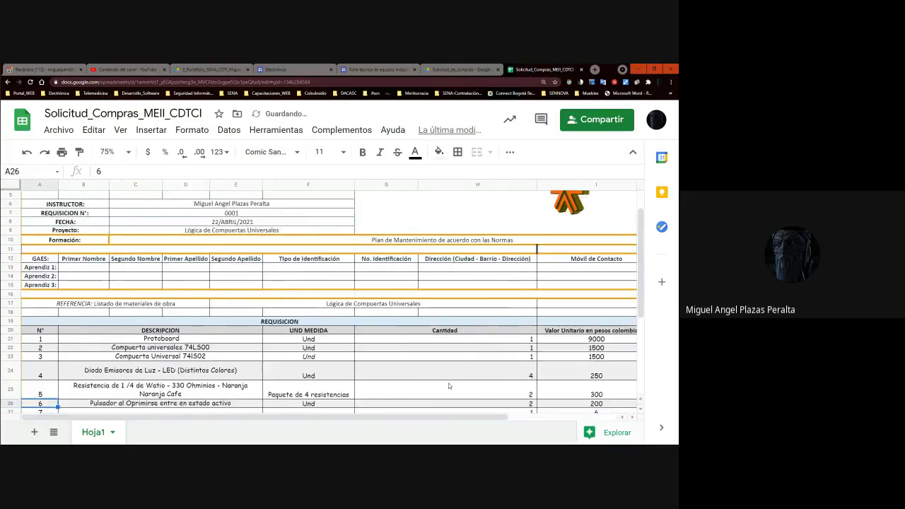
- Enter item 7's description 'Cable UTP categoria 6' in row 27
{"action": "key", "text": "Right"}
{"action": "key", "text": "Down"}
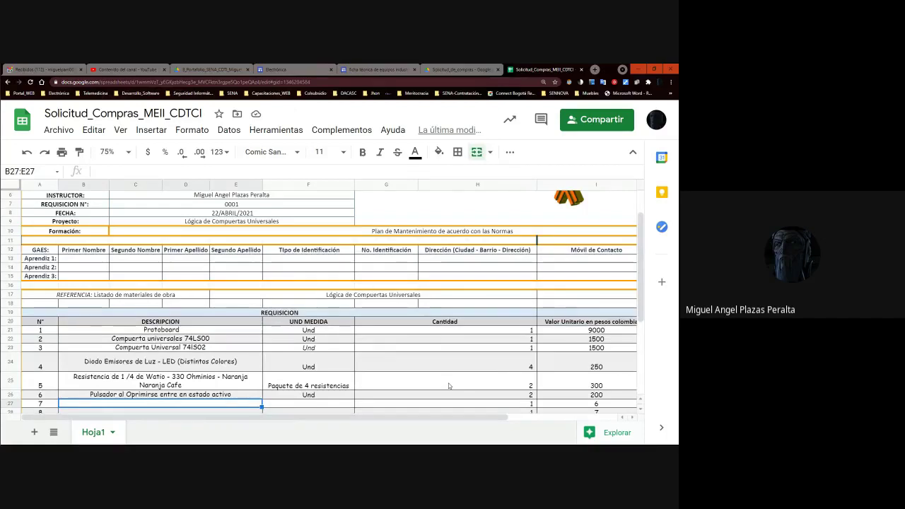
{"action": "type", "text": "Cable "}
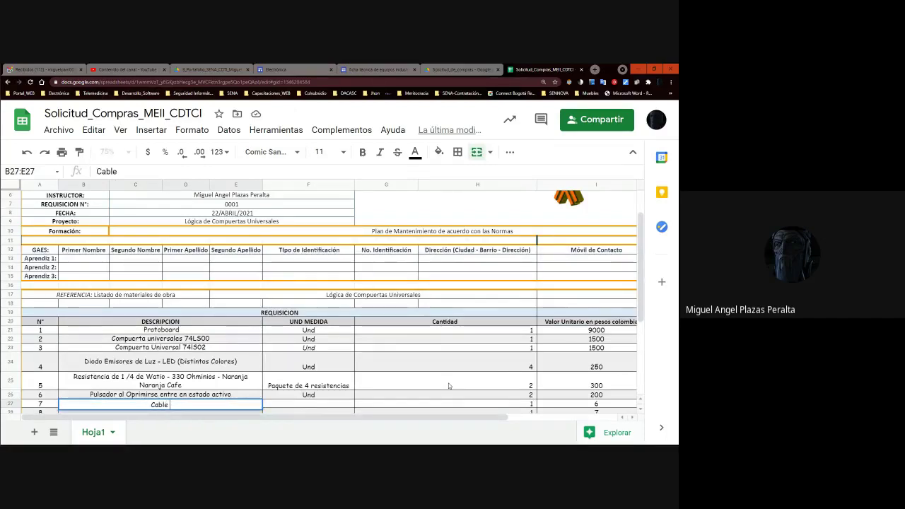
{"action": "type", "text": "UTP cate"}
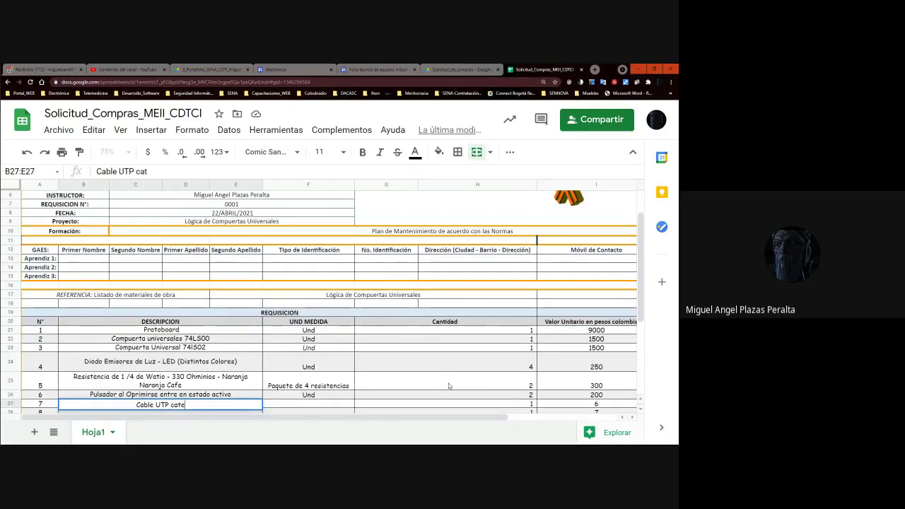
{"action": "type", "text": "goria"}
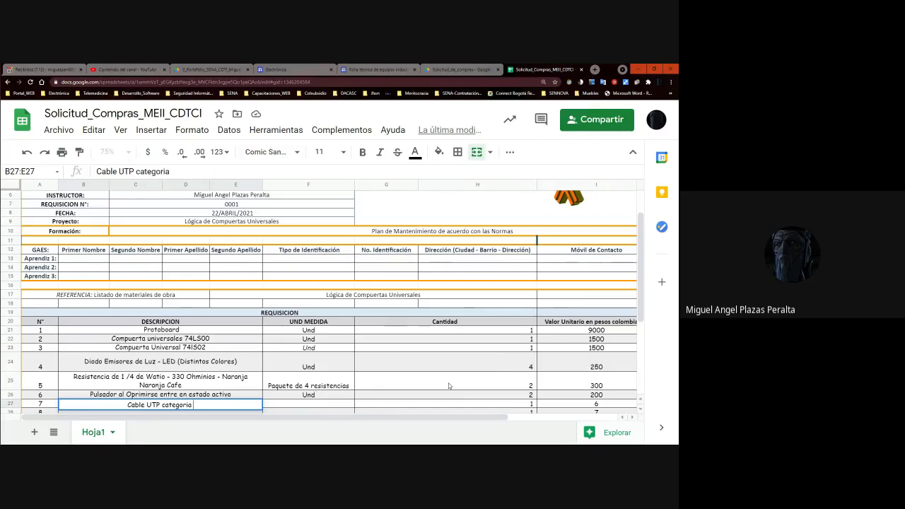
{"action": "type", "text": " 6"}
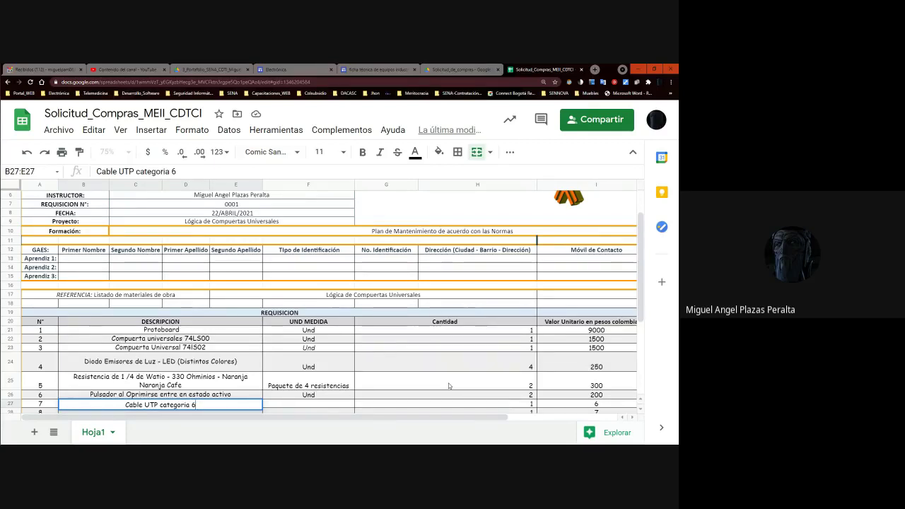
{"action": "key", "text": "Return"}
{"action": "key", "text": "Up"}
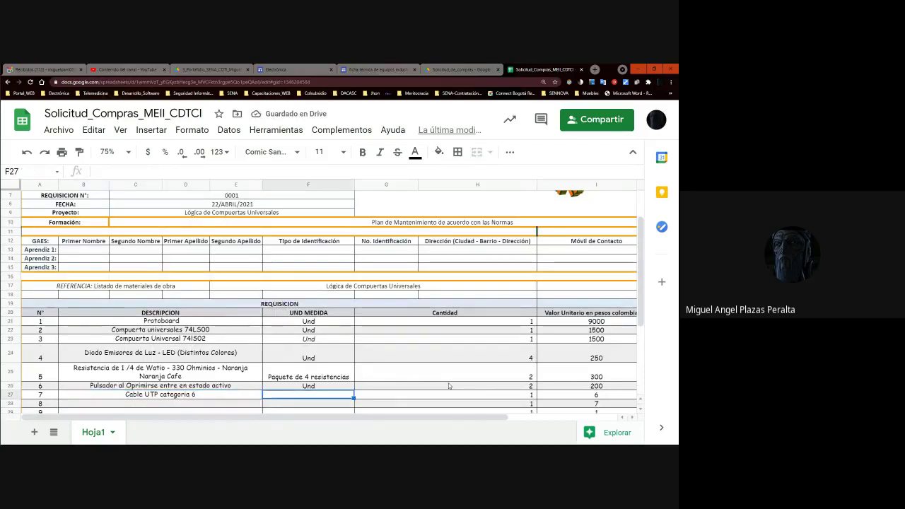
- Give the cable unit Metro, quantity 1 and unit price 1500
{"action": "key", "text": "Right"}
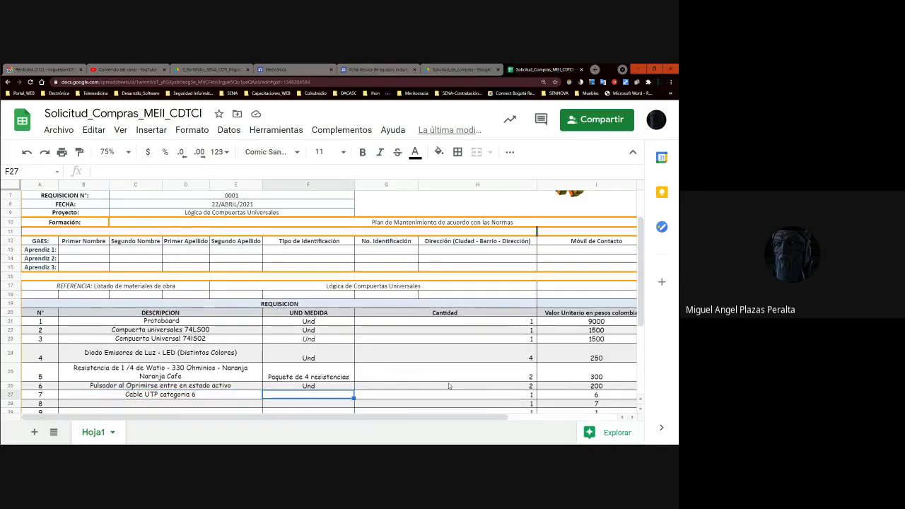
{"action": "type", "text": "1 metr"}
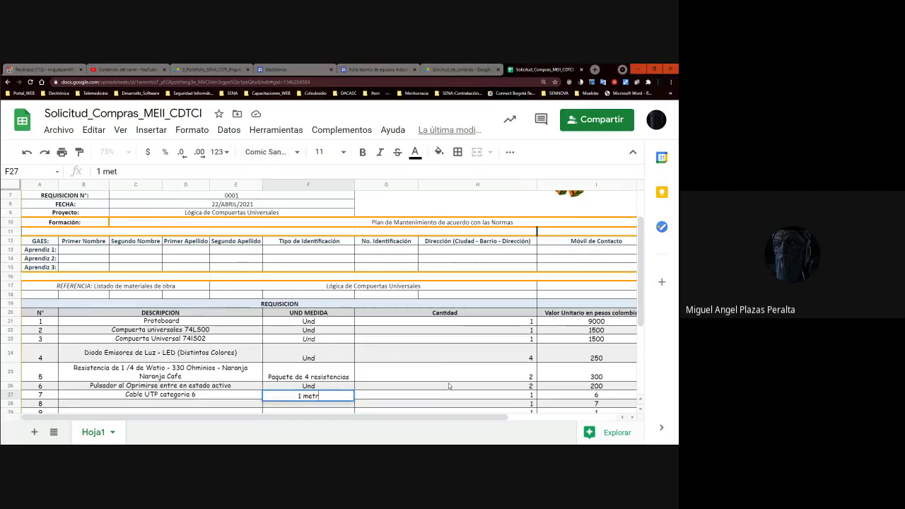
{"action": "type", "text": "o"}
{"action": "key", "text": "Tab"}
{"action": "type", "text": "1"}
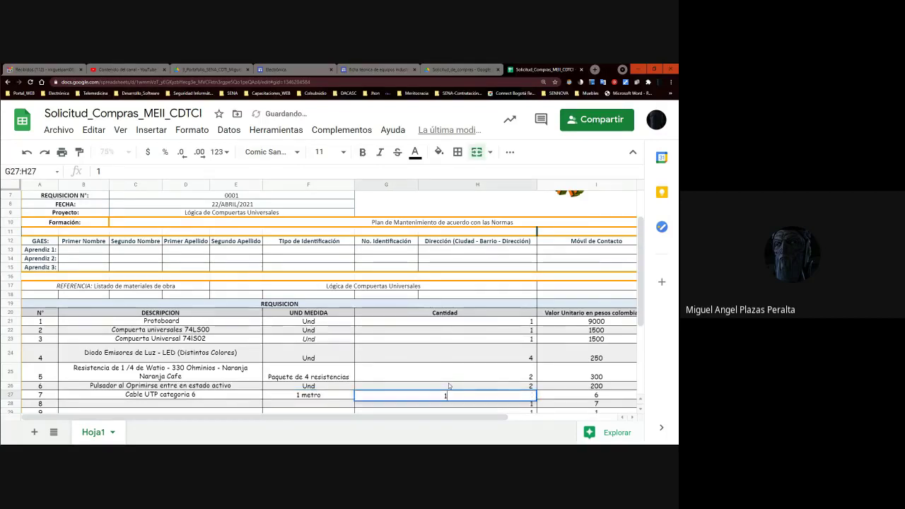
{"action": "key", "text": "Tab"}
{"action": "key", "text": "Left"}
{"action": "key", "text": "Left"}
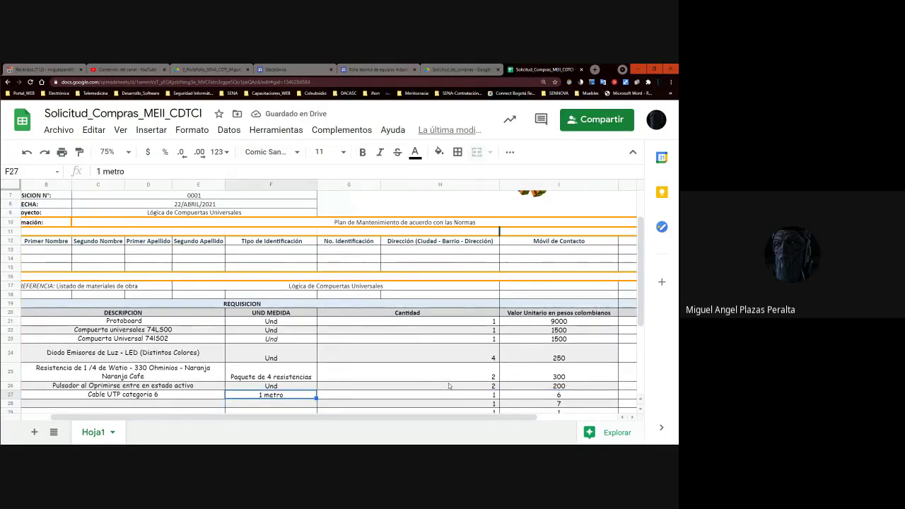
{"action": "type", "text": "Metro"}
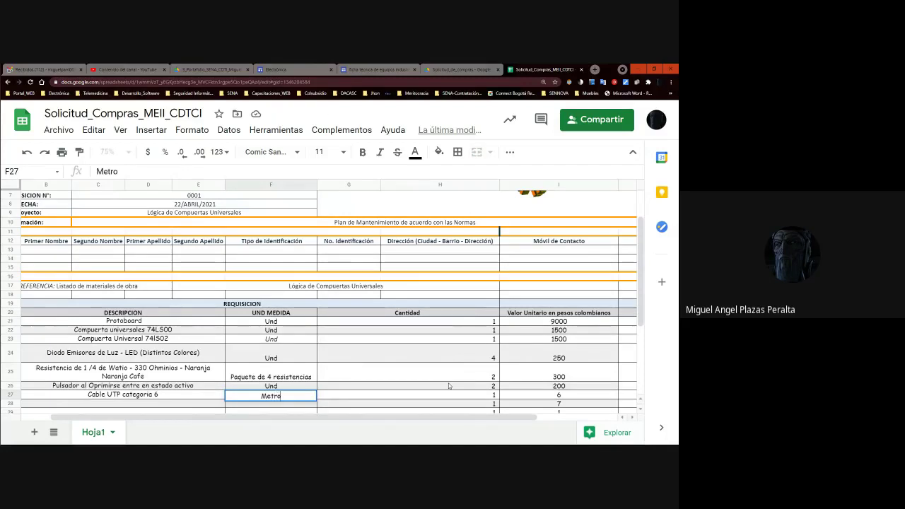
{"action": "key", "text": "Tab"}
{"action": "key", "text": "Tab"}
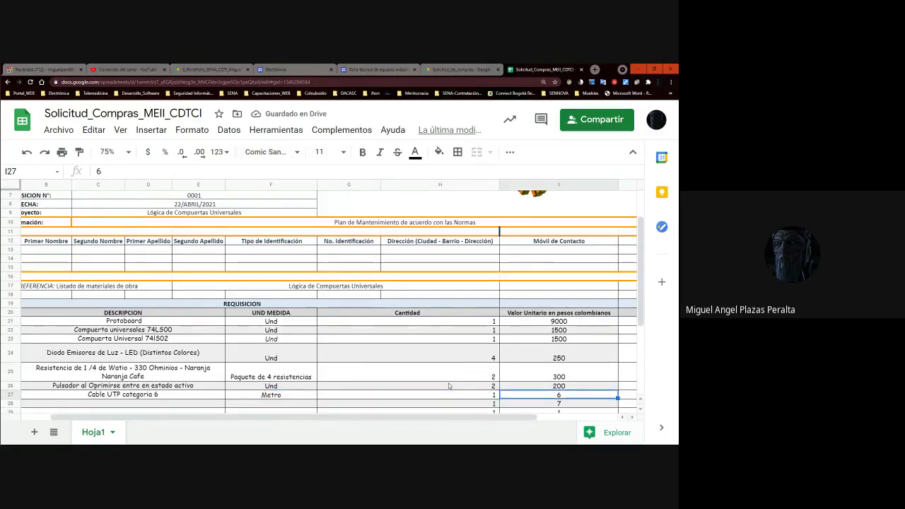
{"action": "type", "text": "1500"}
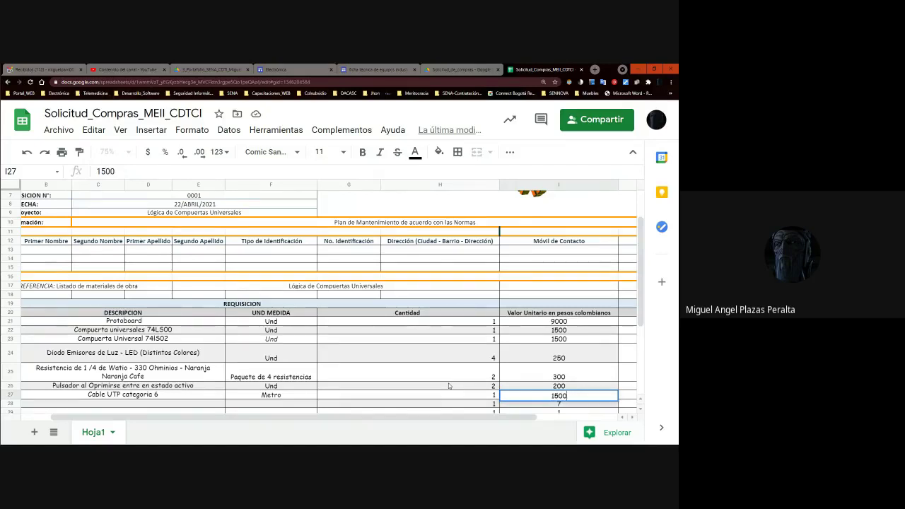
{"action": "key", "text": "Tab"}
{"action": "key", "text": "Left"}
{"action": "key", "text": "Left"}
{"action": "key", "text": "Left"}
{"action": "key", "text": "Left"}
{"action": "key", "text": "Left"}
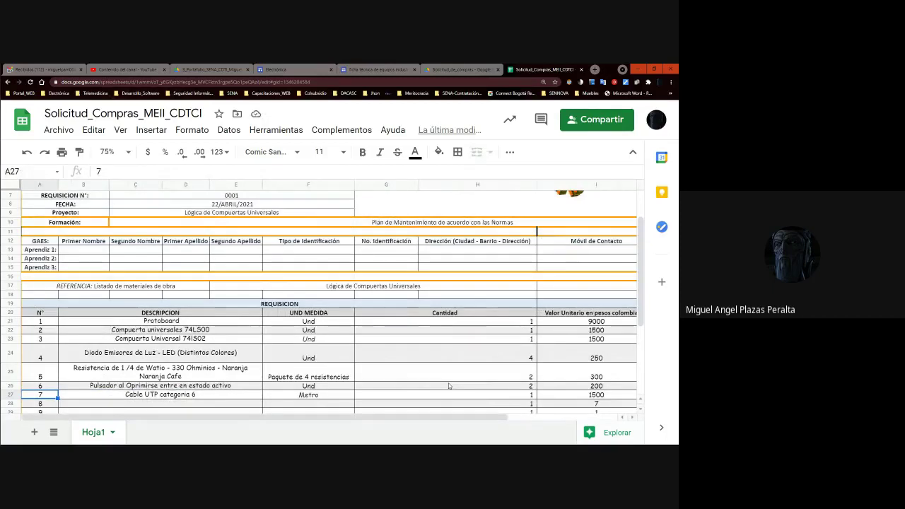
- Clear the placeholder quantities from the empty item rows 28–37
{"action": "key", "text": "Right"}
{"action": "key", "text": "Right"}
{"action": "key", "text": "Right"}
{"action": "key", "text": "Right"}
{"action": "key", "text": "Right"}
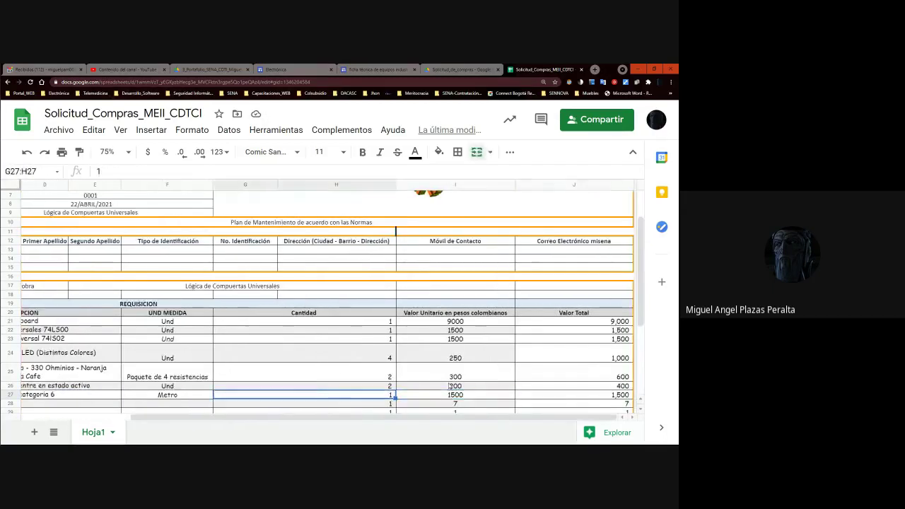
{"action": "key", "text": "Home"}
{"action": "key", "text": "Down"}
{"action": "key", "text": "Down"}
{"action": "key", "text": "Down"}
{"action": "key", "text": "Right"}
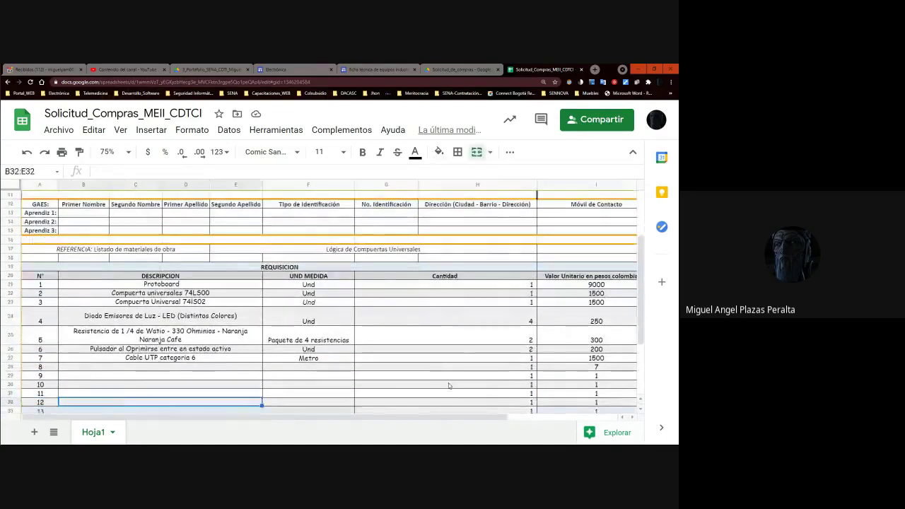
{"action": "key", "text": "Down"}
{"action": "key", "text": "Right"}
{"action": "key", "text": "Right"}
{"action": "key", "text": "Right"}
{"action": "key", "text": "Right"}
{"action": "key", "text": "Left"}
{"action": "key", "text": "Left"}
{"action": "key", "text": "Up"}
{"action": "key", "text": "Up"}
{"action": "key", "text": "space"}
{"action": "key", "text": "Return"}
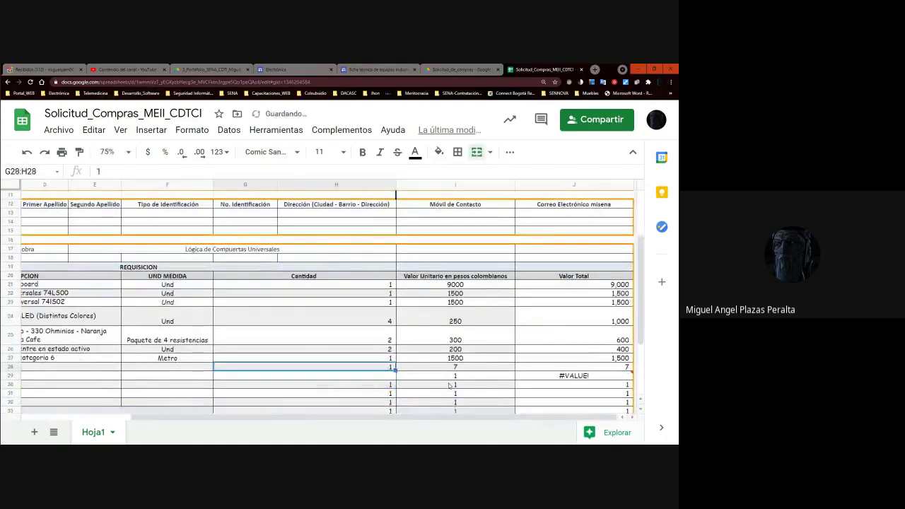
{"action": "key", "text": "space"}
{"action": "key", "text": "Return"}
{"action": "key", "text": "space"}
{"action": "key", "text": "Return"}
{"action": "key", "text": "space"}
{"action": "key", "text": "Return"}
{"action": "key", "text": "space"}
{"action": "key", "text": "Return"}
{"action": "key", "text": "space"}
{"action": "key", "text": "Return"}
{"action": "key", "text": "space"}
{"action": "key", "text": "Return"}
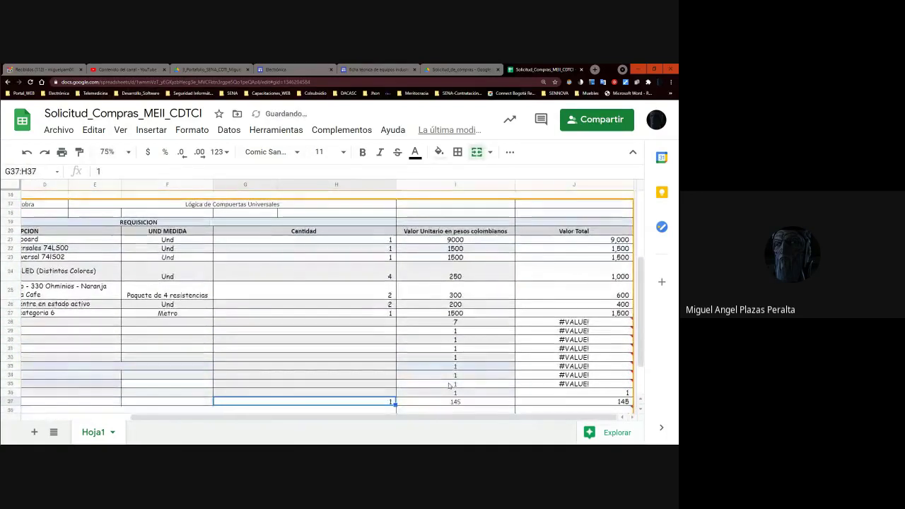
{"action": "key", "text": "space"}
{"action": "key", "text": "Return"}
{"action": "key", "text": "Right"}
{"action": "key", "text": "Up"}
{"action": "key", "text": "Up"}
{"action": "key", "text": "Up"}
{"action": "key", "text": "Up"}
{"action": "key", "text": "Up"}
{"action": "key", "text": "Up"}
{"action": "key", "text": "Up"}
{"action": "key", "text": "Up"}
{"action": "key", "text": "Up"}
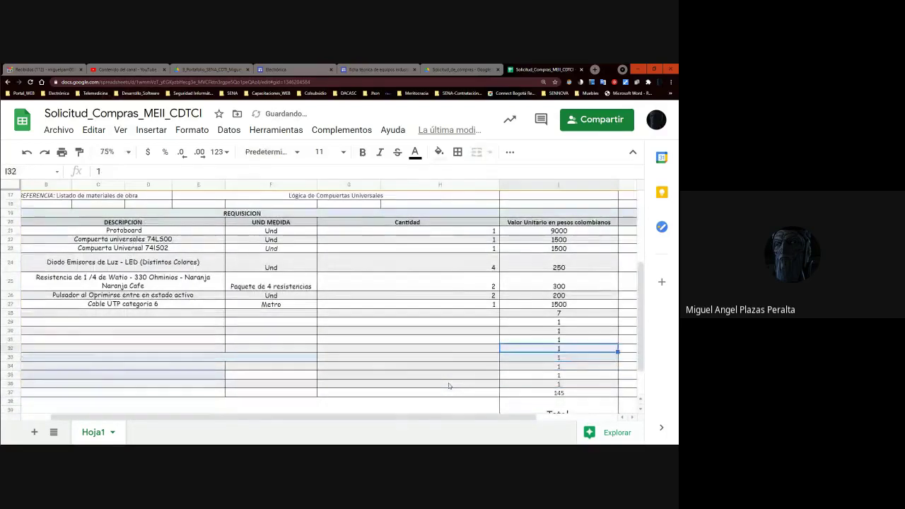
- Clear the placeholder unit prices, the stray 145 sum and the #VALUE! totals
{"action": "key", "text": "space"}
{"action": "key", "text": "Return"}
{"action": "key", "text": "space"}
{"action": "key", "text": "Return"}
{"action": "key", "text": "space"}
{"action": "key", "text": "Return"}
{"action": "key", "text": "space"}
{"action": "key", "text": "Return"}
{"action": "key", "text": "space"}
{"action": "key", "text": "Return"}
{"action": "key", "text": "space"}
{"action": "key", "text": "Return"}
{"action": "key", "text": "space"}
{"action": "key", "text": "Return"}
{"action": "key", "text": "space"}
{"action": "key", "text": "Return"}
{"action": "key", "text": "space"}
{"action": "key", "text": "Return"}
{"action": "key", "text": "space"}
{"action": "key", "text": "Return"}
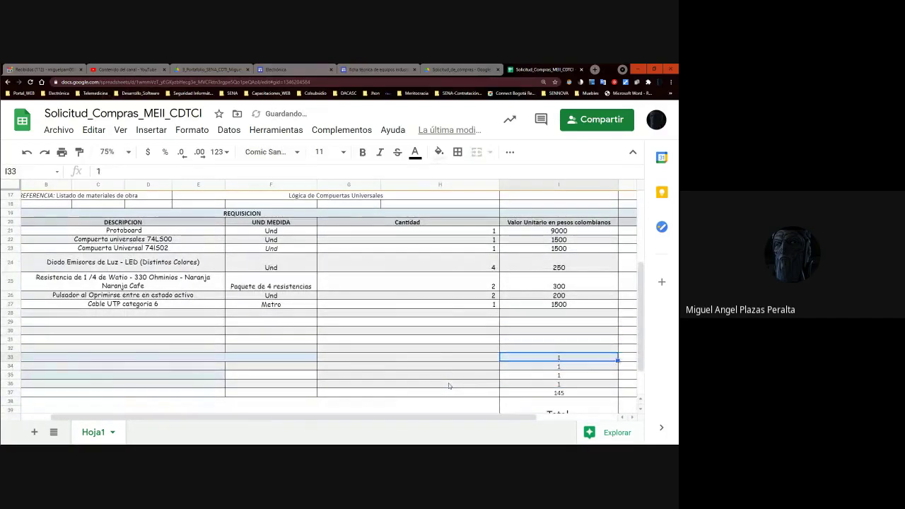
{"action": "key", "text": "Up"}
{"action": "key", "text": "Up"}
{"action": "key", "text": "Right"}
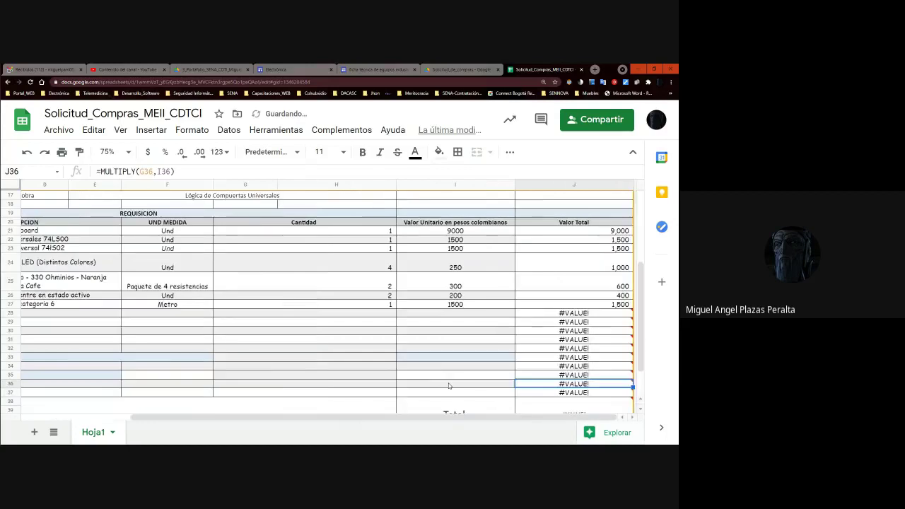
{"action": "key", "text": "Up"}
{"action": "key", "text": "Up"}
{"action": "key", "text": "Up"}
{"action": "key", "text": "Up"}
{"action": "key", "text": "Up"}
{"action": "key", "text": "Up"}
{"action": "key", "text": "Up"}
{"action": "key", "text": "Up"}
{"action": "key", "text": "space"}
{"action": "key", "text": "Return"}
{"action": "key", "text": "space"}
{"action": "key", "text": "Return"}
{"action": "key", "text": "space"}
{"action": "key", "text": "Return"}
{"action": "key", "text": "space"}
{"action": "key", "text": "Return"}
{"action": "key", "text": "space"}
{"action": "key", "text": "Return"}
{"action": "key", "text": "space"}
{"action": "key", "text": "Return"}
{"action": "key", "text": "space"}
{"action": "key", "text": "Return"}
{"action": "key", "text": "space"}
{"action": "key", "text": "Return"}
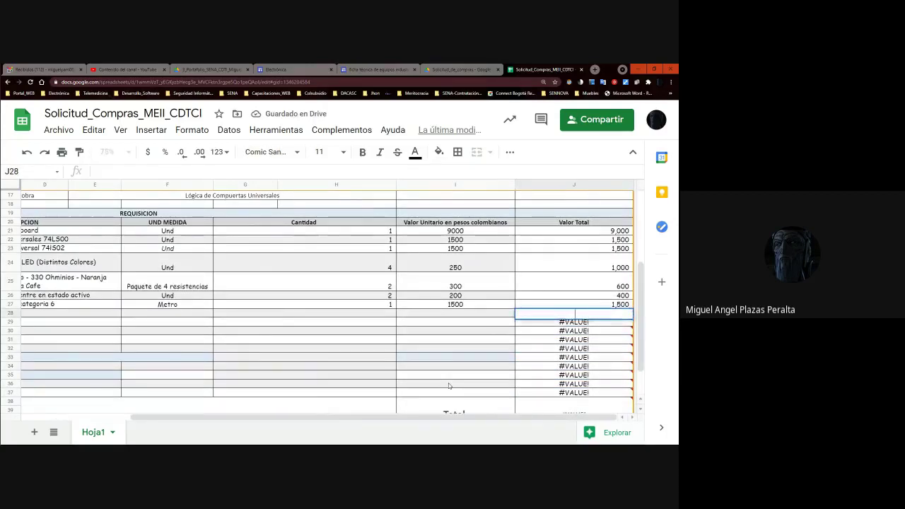
{"action": "key", "text": "space"}
{"action": "key", "text": "Return"}
{"action": "key", "text": "space"}
{"action": "key", "text": "Return"}
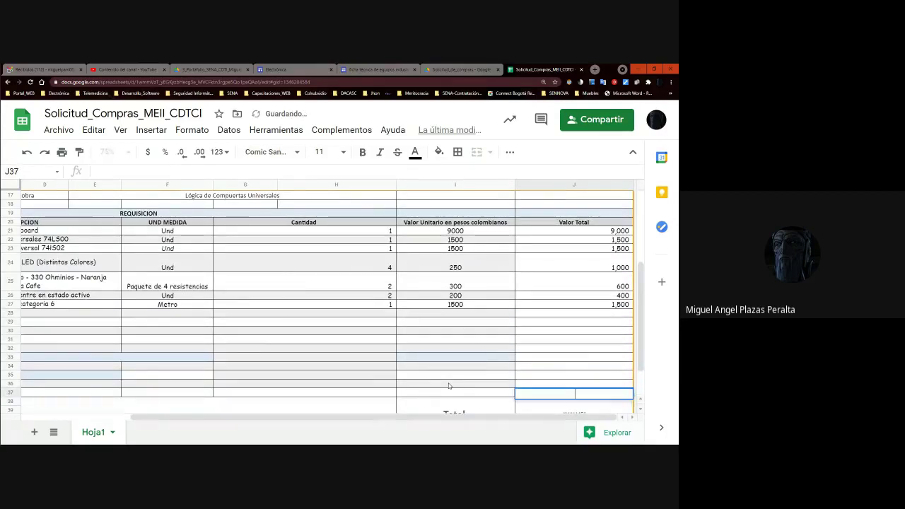
{"action": "key", "text": "Up"}
{"action": "key", "text": "Up"}
{"action": "key", "text": "Up"}
{"action": "key", "text": "Up"}
{"action": "key", "text": "Up"}
{"action": "key", "text": "Up"}
{"action": "key", "text": "Up"}
{"action": "key", "text": "Up"}
{"action": "key", "text": "Up"}
{"action": "key", "text": "Up"}
{"action": "key", "text": "Up"}
{"action": "key", "text": "Up"}
{"action": "key", "text": "Up"}
{"action": "key", "text": "Up"}
{"action": "key", "text": "Up"}
{"action": "key", "text": "Up"}
{"action": "key", "text": "Up"}
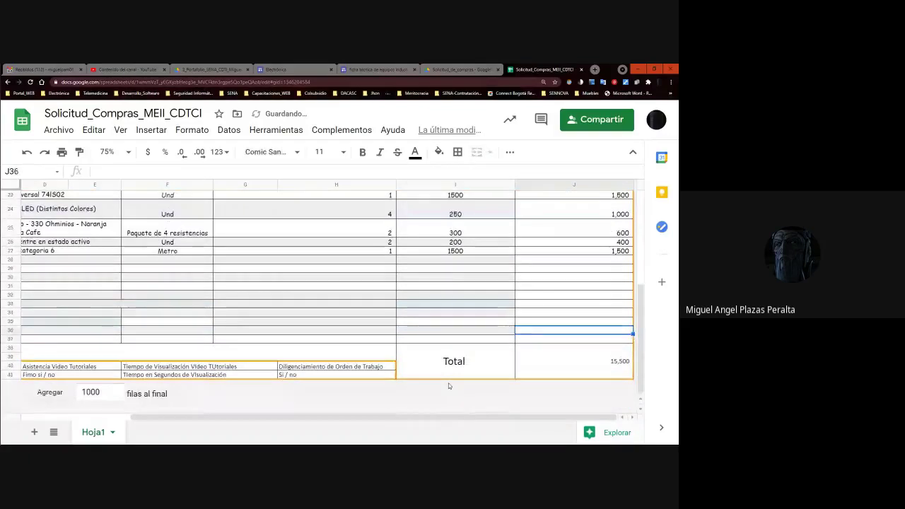
- Review the line totals and confirm the grand Total reads 15,500
{"action": "scroll", "coordinate": [448, 385], "scroll_direction": "up", "scroll_amount": 1}
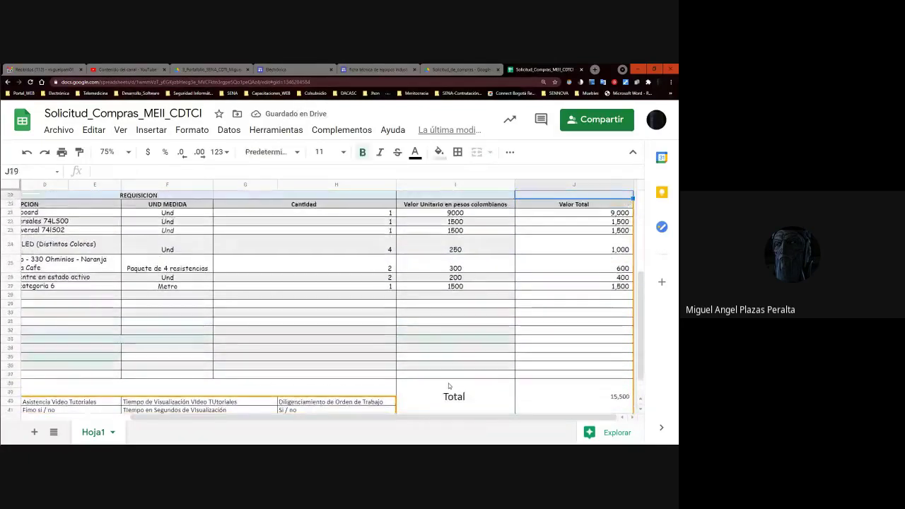
{"action": "key", "text": "Up"}
{"action": "key", "text": "Down"}
{"action": "key", "text": "Down"}
{"action": "key", "text": "Down"}
{"action": "key", "text": "Down"}
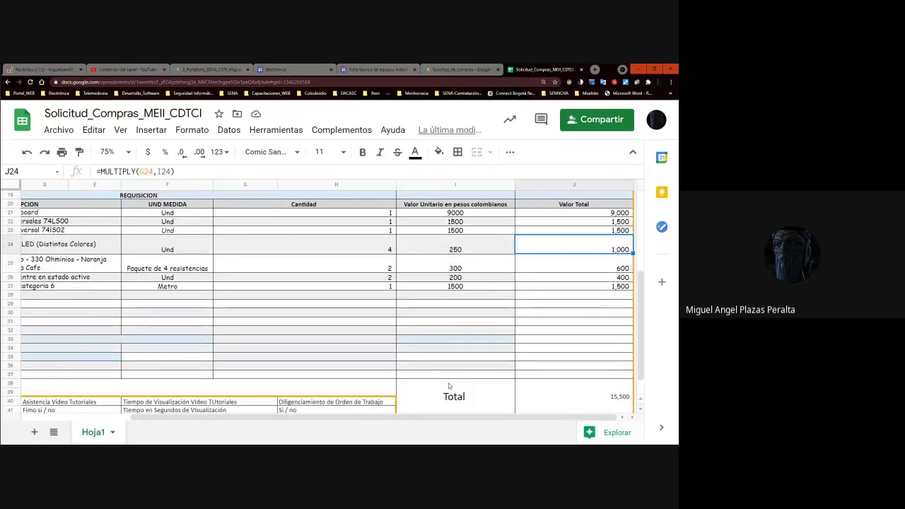
{"action": "key", "text": "Down"}
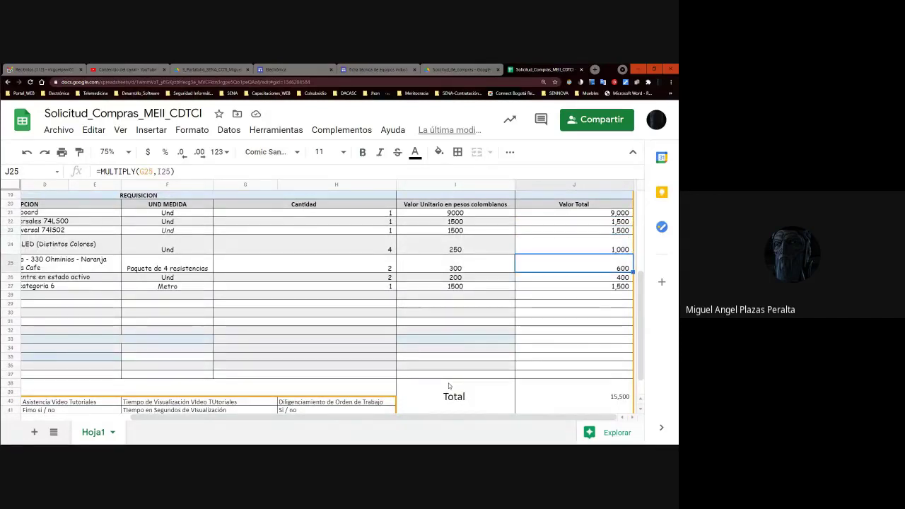
{"action": "key", "text": "Down"}
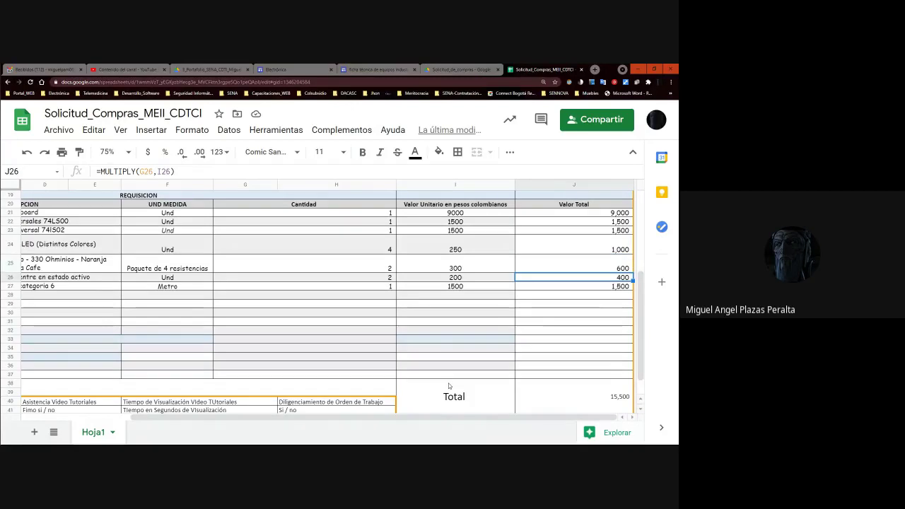
{"action": "key", "text": "Down"}
{"action": "key", "text": "Down"}
{"action": "key", "text": "Down"}
{"action": "key", "text": "Down"}
{"action": "key", "text": "Down"}
{"action": "key", "text": "Down"}
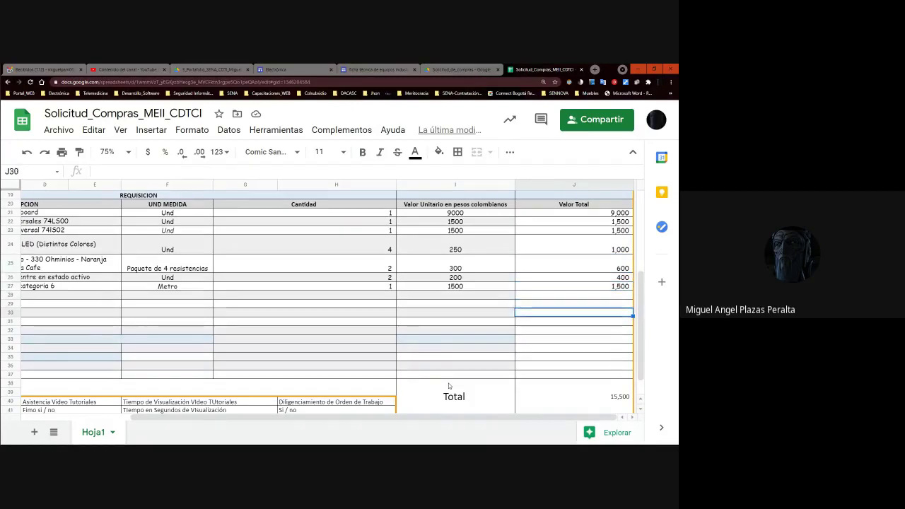
{"action": "key", "text": "Down"}
{"action": "key", "text": "Down"}
{"action": "key", "text": "Down"}
{"action": "key", "text": "Down"}
{"action": "key", "text": "Down"}
{"action": "key", "text": "Down"}
{"action": "key", "text": "Down"}
{"action": "key", "text": "Left"}
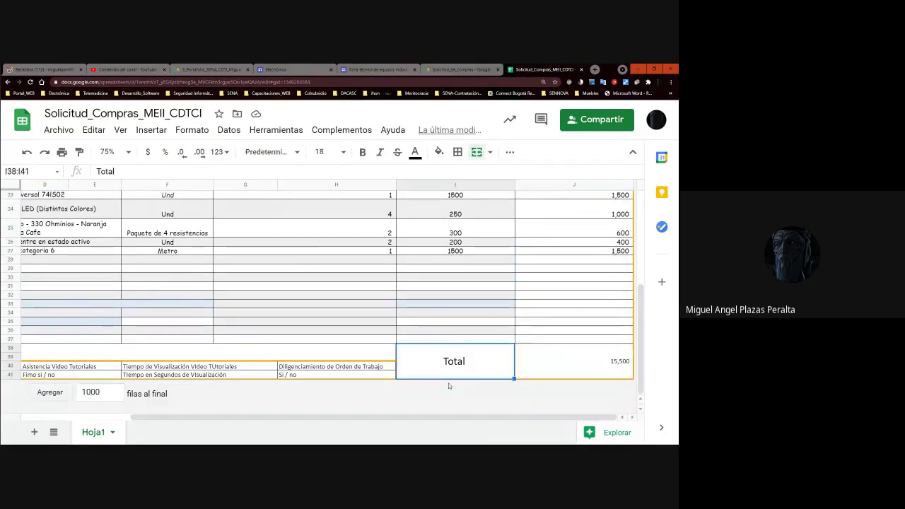
{"action": "key", "text": "Home"}
{"action": "key", "text": "Right"}
{"action": "key", "text": "Right"}
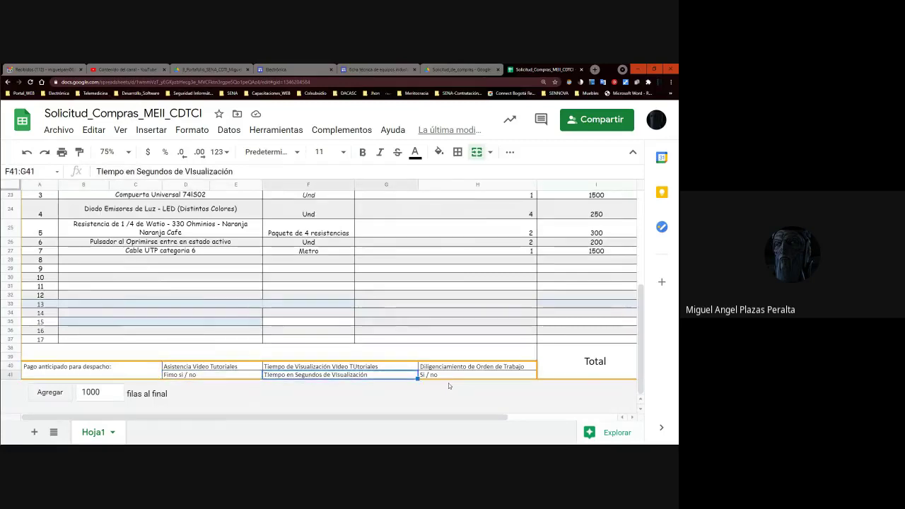
{"action": "key", "text": "Right"}
{"action": "key", "text": "Up"}
{"action": "key", "text": "Left"}
{"action": "key", "text": "Left"}
{"action": "key", "text": "Right"}
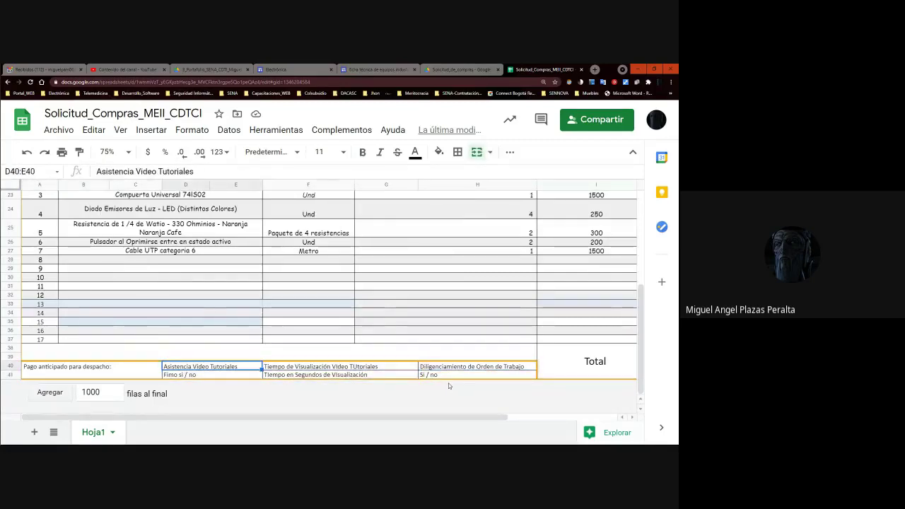
{"action": "key", "text": "Down"}
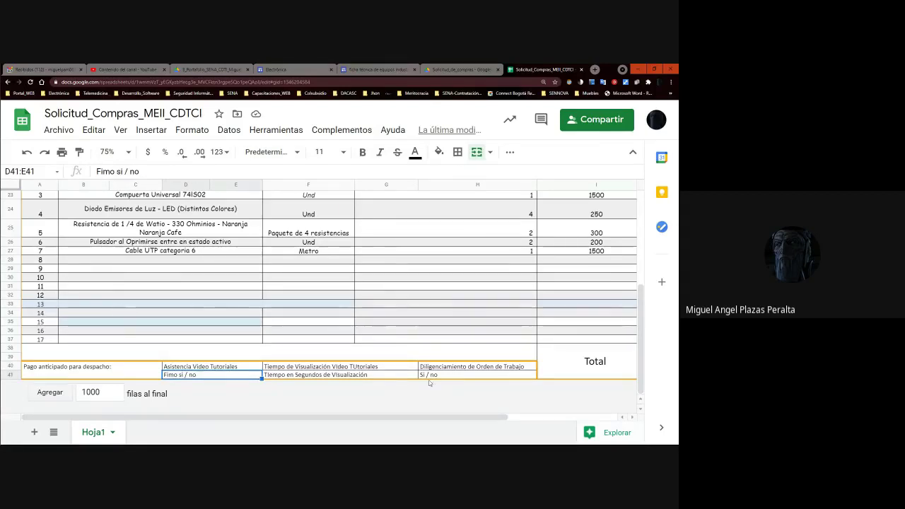
- Answer the Fimo si / no footer cell with Si
{"action": "double_click", "coordinate": [228, 376]}
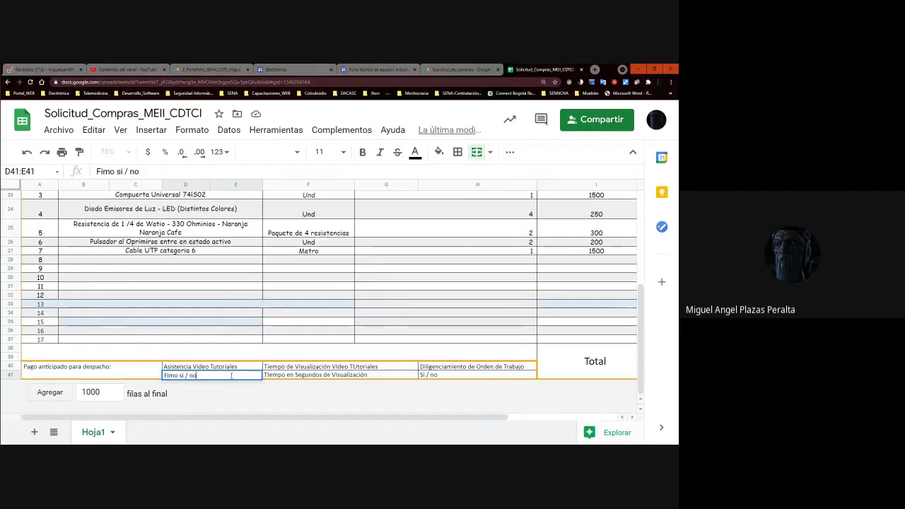
{"action": "type", "text": "Si"}
{"action": "key", "text": "Return"}
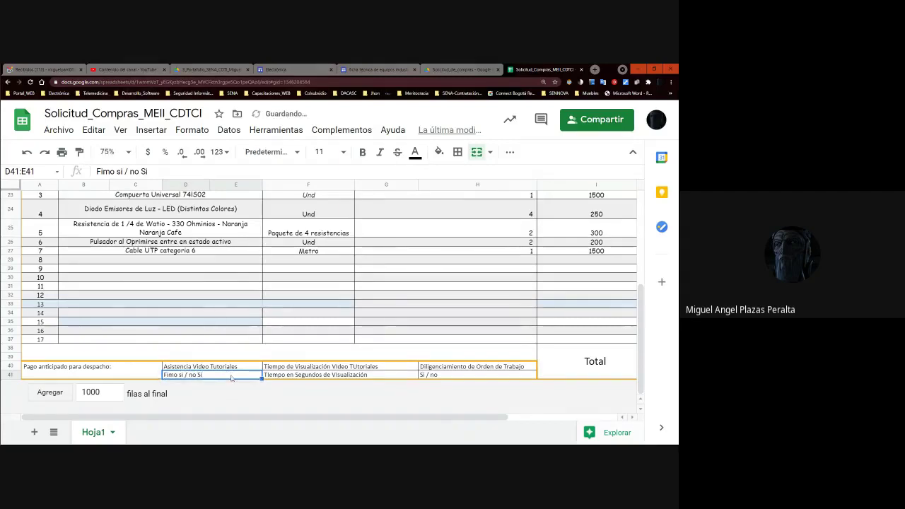
{"action": "double_click", "coordinate": [205, 375]}
{"action": "key", "text": "BackSpace"}
{"action": "key", "text": "BackSpace"}
{"action": "key", "text": "BackSpace"}
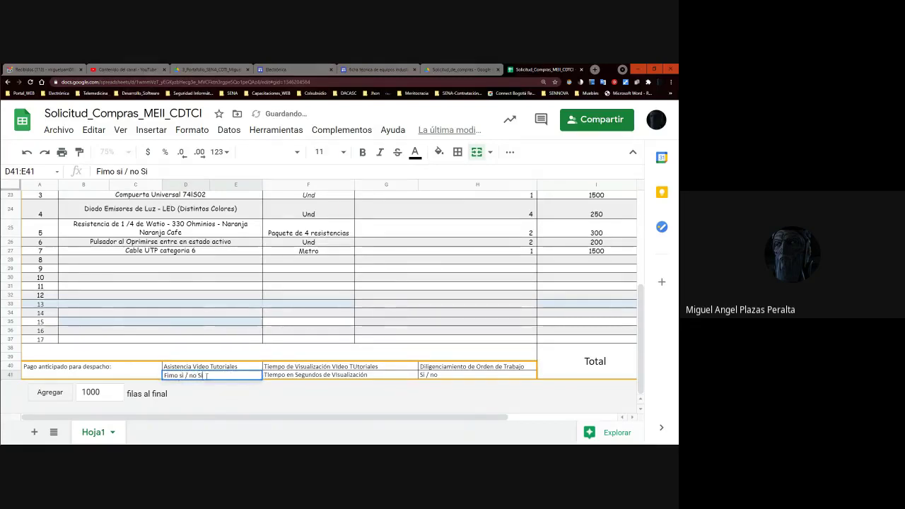
{"action": "type", "text": "NO"}
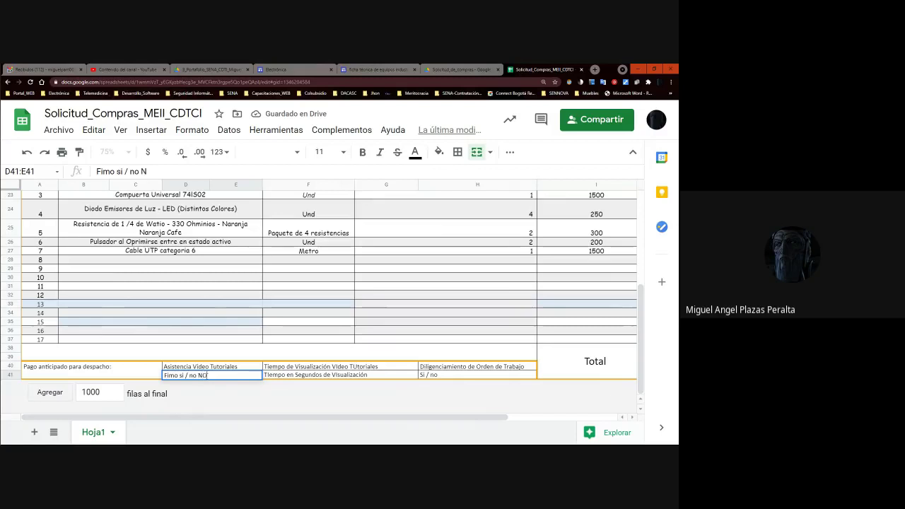
{"action": "key", "text": "BackSpace"}
{"action": "key", "text": "BackSpace"}
{"action": "type", "text": "Si"}
{"action": "key", "text": "Tab"}
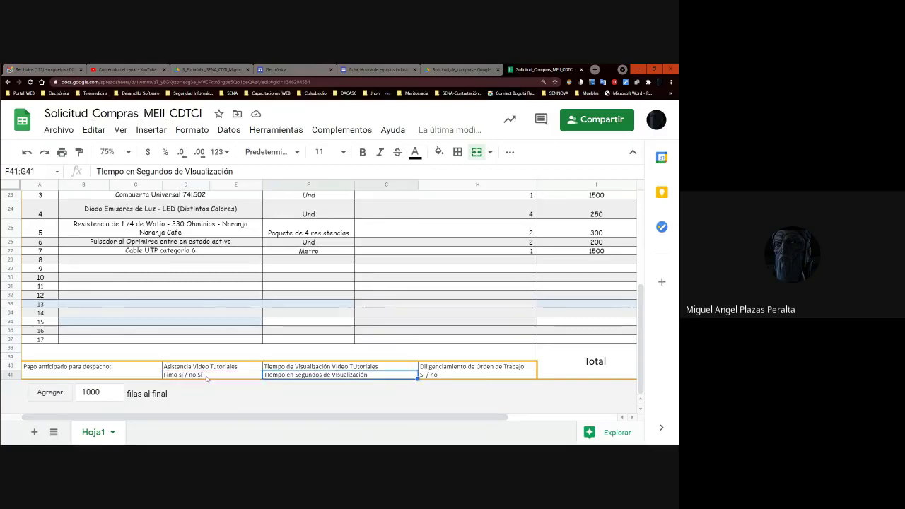
- Append 'Tiempo Completo' to the viewing-time note in F41
{"action": "triple_click", "coordinate": [405, 376]}
{"action": "left_click", "coordinate": [404, 376]}
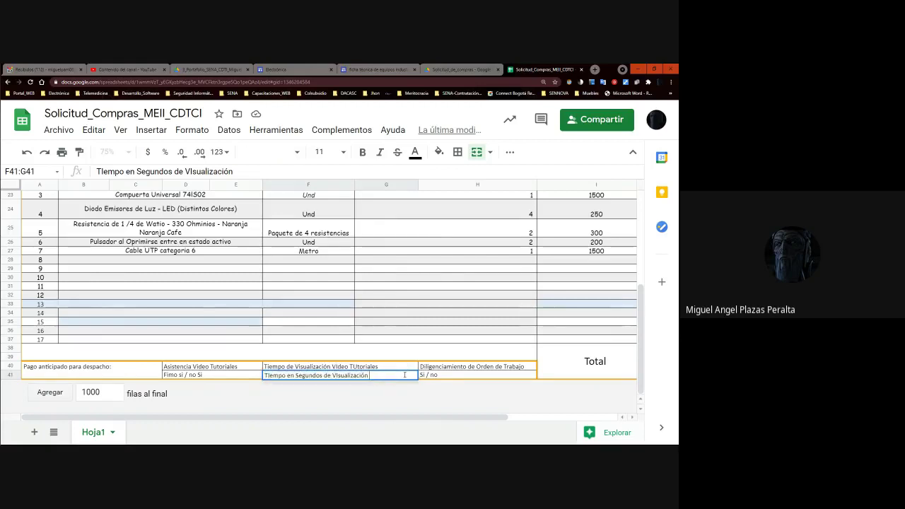
{"action": "type", "text": "Tiempo Completo"}
{"action": "key", "text": "Return"}
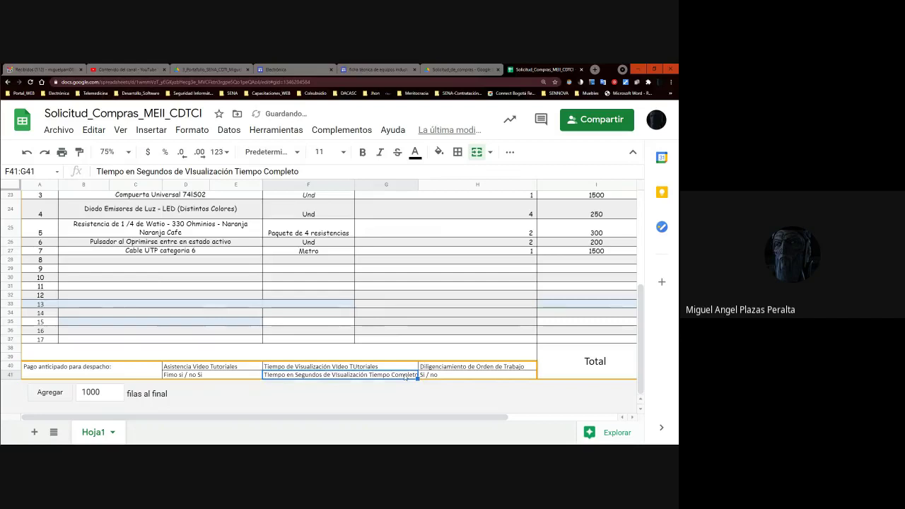
- Complete the work-order answer in H41 so it reads 'Si / no Si'
{"action": "key", "text": "Up"}
{"action": "key", "text": "Right"}
{"action": "key", "text": "Down"}
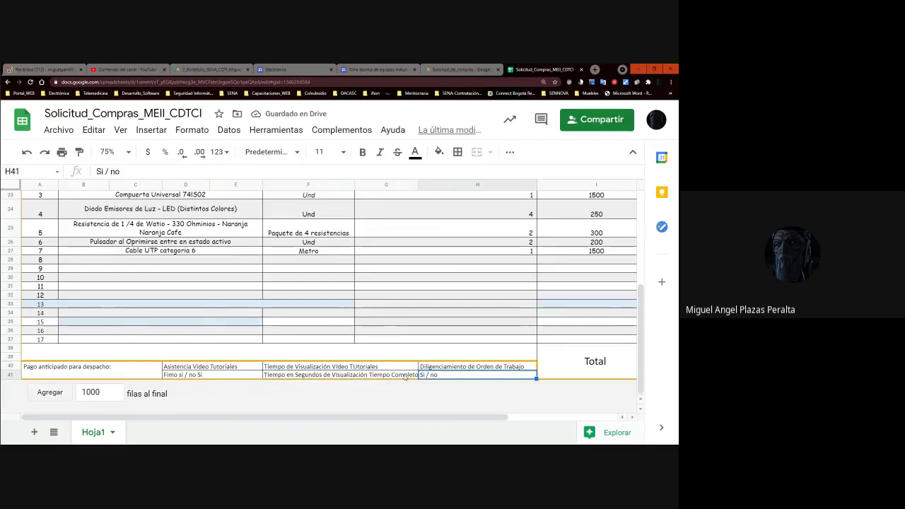
{"action": "double_click", "coordinate": [488, 375]}
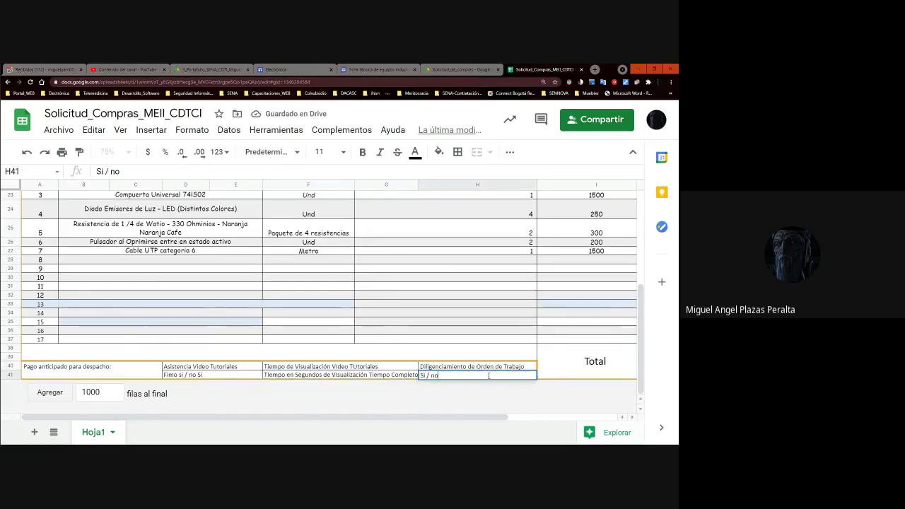
{"action": "type", "text": "S"}
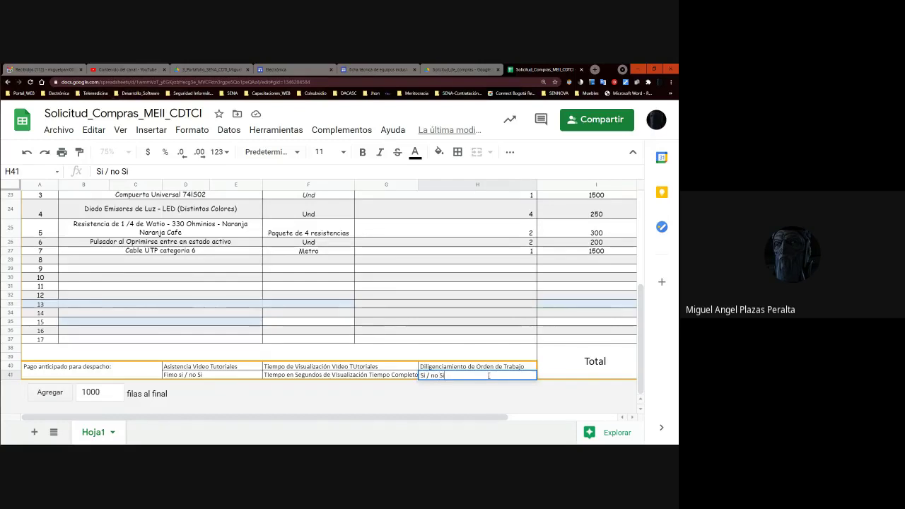
{"action": "type", "text": "i"}
{"action": "left_click", "coordinate": [488, 378]}
{"action": "key", "text": "Up"}
{"action": "key", "text": "Right"}
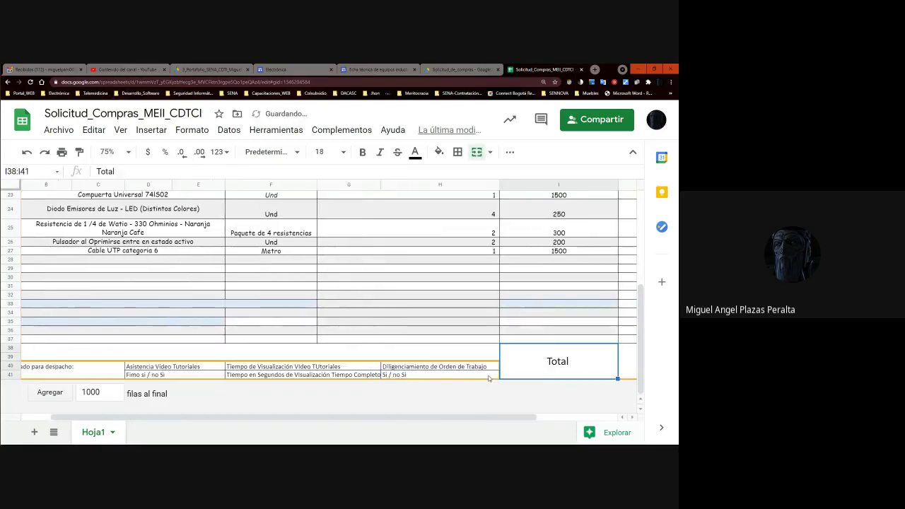
{"action": "key", "text": "Home"}
{"action": "key", "text": "Up"}
{"action": "key", "text": "Up"}
{"action": "key", "text": "Up"}
{"action": "key", "text": "Up"}
{"action": "key", "text": "Up"}
{"action": "key", "text": "Up"}
{"action": "key", "text": "Up"}
{"action": "key", "text": "Up"}
{"action": "key", "text": "Up"}
{"action": "key", "text": "Up"}
{"action": "key", "text": "Up"}
{"action": "key", "text": "Up"}
{"action": "key", "text": "Up"}
{"action": "key", "text": "Up"}
{"action": "key", "text": "Up"}
{"action": "key", "text": "Up"}
{"action": "key", "text": "Up"}
{"action": "key", "text": "Up"}
{"action": "key", "text": "Up"}
{"action": "key", "text": "Up"}
{"action": "key", "text": "Up"}
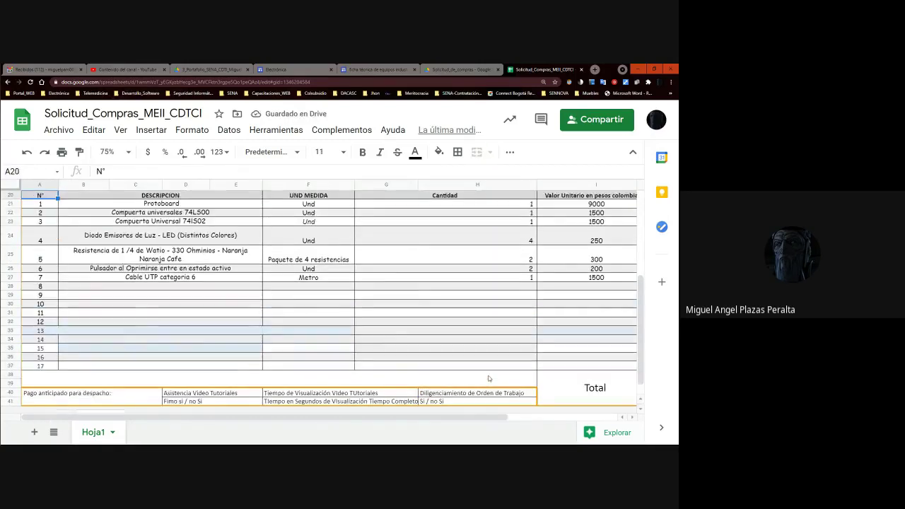
- Navigate with the arrow keys back up to cell B13, the Primer Nombre cell of Aprendiz 1
{"action": "key", "text": "Down"}
{"action": "key", "text": "Down"}
{"action": "key", "text": "Down"}
{"action": "key", "text": "Down"}
{"action": "key", "text": "Down"}
{"action": "key", "text": "Down"}
{"action": "key", "text": "Down"}
{"action": "key", "text": "Down"}
{"action": "key", "text": "Down"}
{"action": "key", "text": "Down"}
{"action": "key", "text": "Down"}
{"action": "key", "text": "Down"}
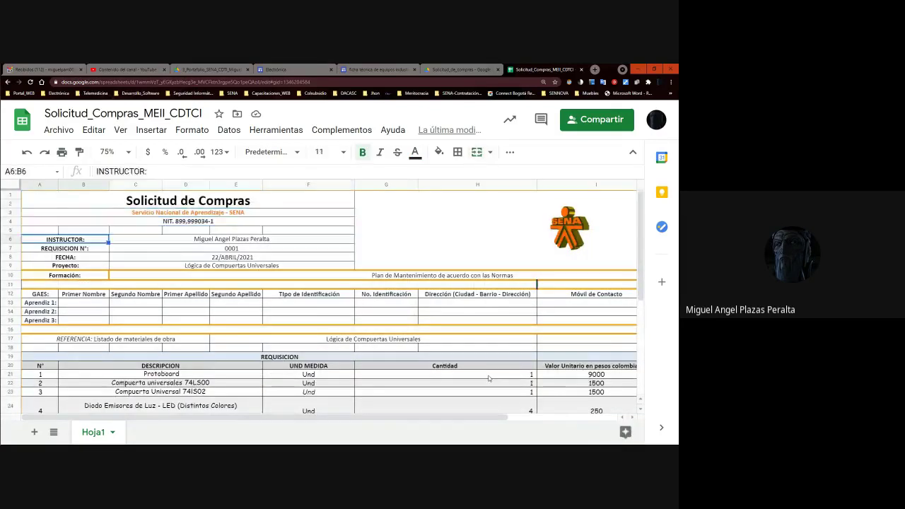
{"action": "key", "text": "Right"}
{"action": "key", "text": "Right"}
{"action": "key", "text": "Right"}
{"action": "key", "text": "Right"}
{"action": "key", "text": "Right"}
{"action": "key", "text": "Right"}
{"action": "key", "text": "Right"}
{"action": "key", "text": "Right"}
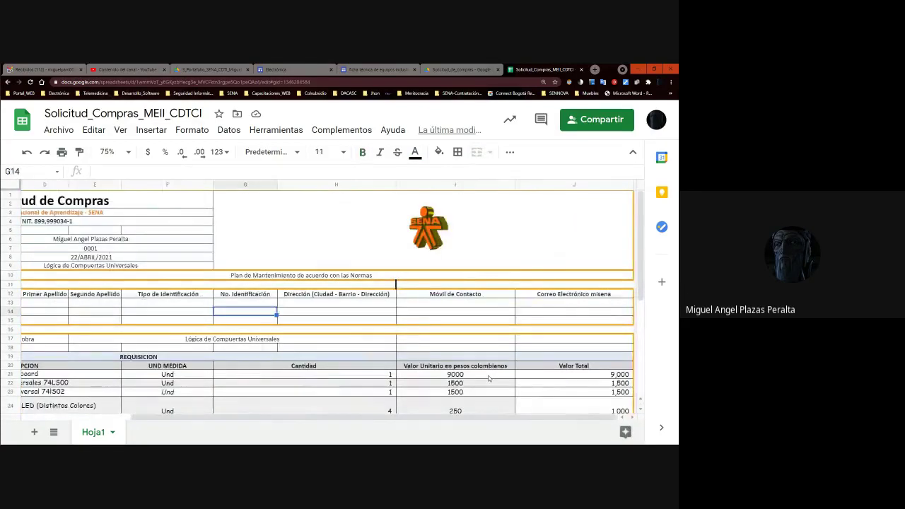
{"action": "key", "text": "Home"}
{"action": "key", "text": "Up"}
{"action": "key", "text": "Up"}
{"action": "key", "text": "Up"}
{"action": "key", "text": "Up"}
{"action": "key", "text": "Right"}
{"action": "key", "text": "Up"}
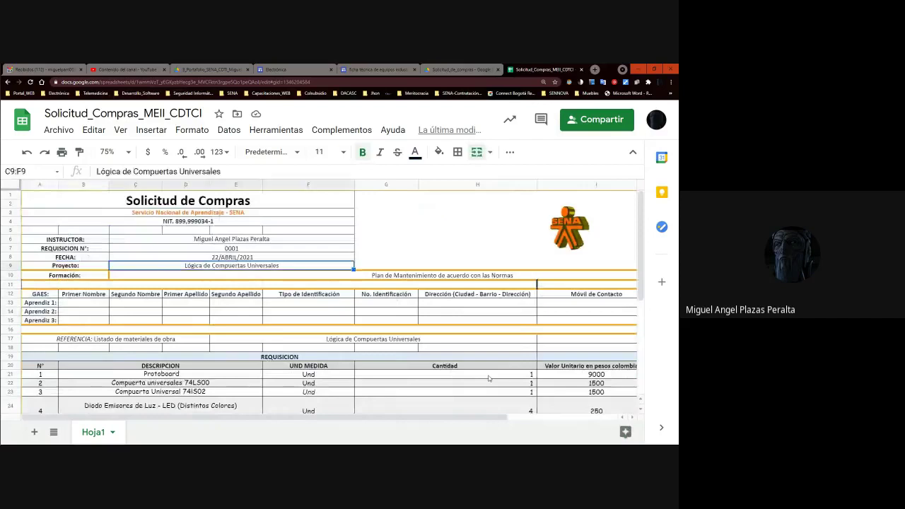
{"action": "key", "text": "Down"}
{"action": "key", "text": "Down"}
{"action": "key", "text": "Down"}
{"action": "key", "text": "Down"}
{"action": "key", "text": "Down"}
{"action": "key", "text": "Down"}
{"action": "key", "text": "Down"}
{"action": "key", "text": "Down"}
{"action": "key", "text": "Down"}
{"action": "key", "text": "Down"}
{"action": "key", "text": "Down"}
{"action": "key", "text": "Down"}
{"action": "key", "text": "Up"}
{"action": "key", "text": "Up"}
{"action": "key", "text": "Up"}
{"action": "key", "text": "Up"}
{"action": "key", "text": "Up"}
{"action": "key", "text": "Up"}
{"action": "key", "text": "Up"}
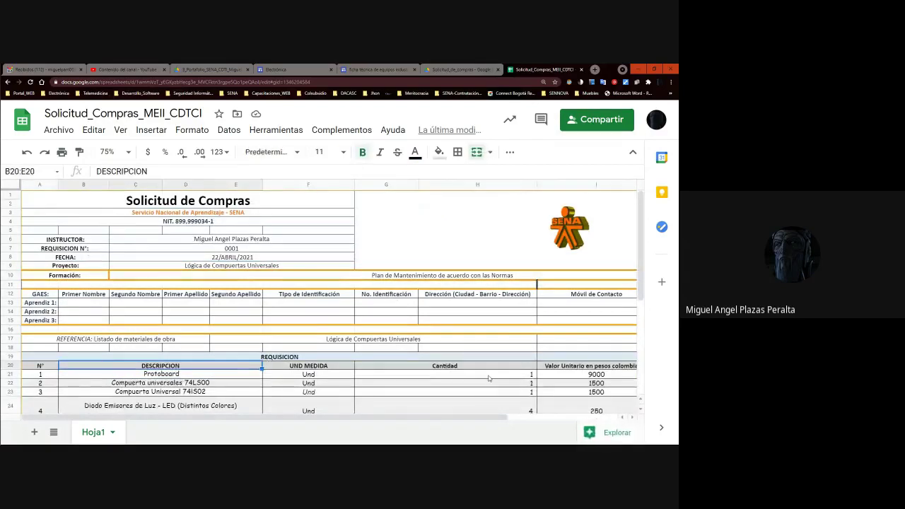
{"action": "key", "text": "Left"}
{"action": "key", "text": "Up"}
{"action": "key", "text": "Right"}
{"action": "key", "text": "Left"}
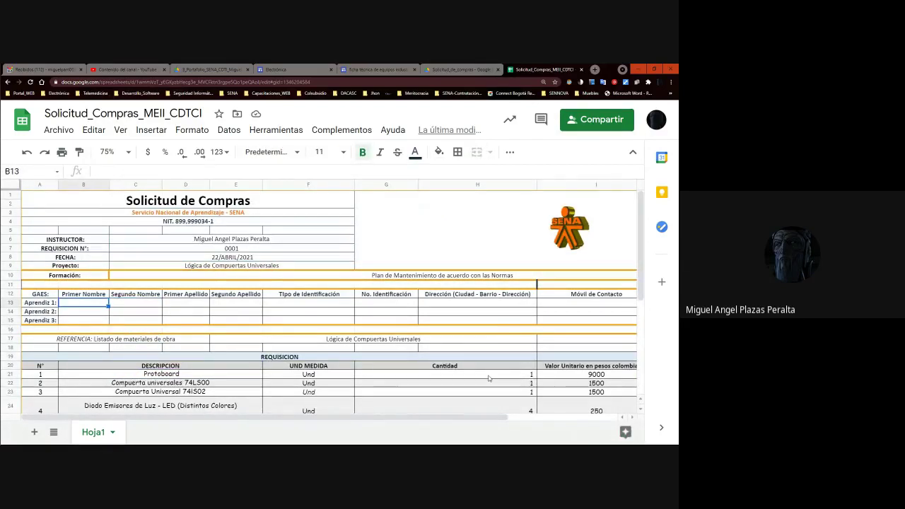
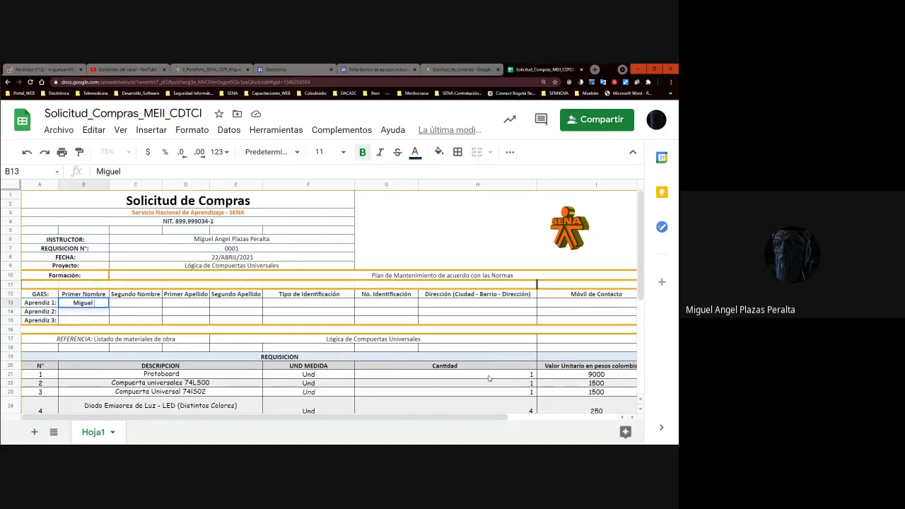
- Enter the apprentice's first name, second name and both surnames across B13:E13
{"action": "key", "text": "Tab"}
{"action": "key", "text": "Tab"}
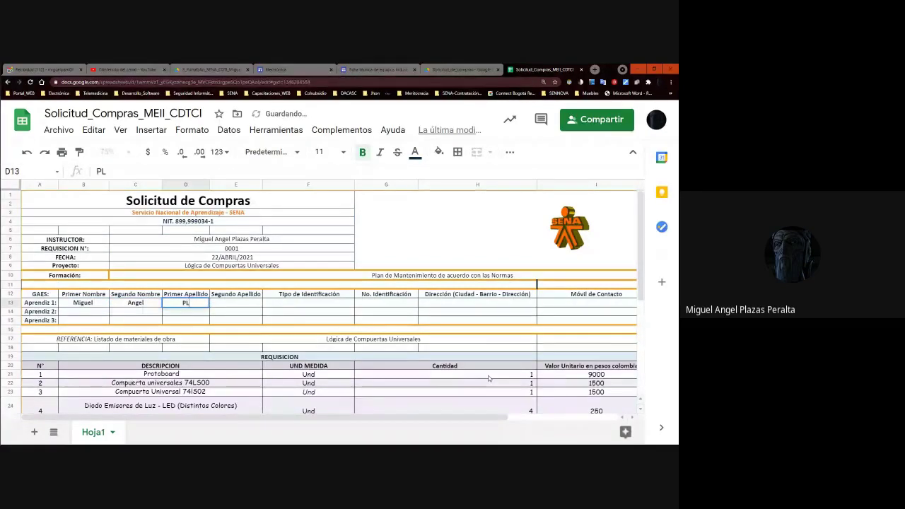
{"action": "key", "text": "Tab"}
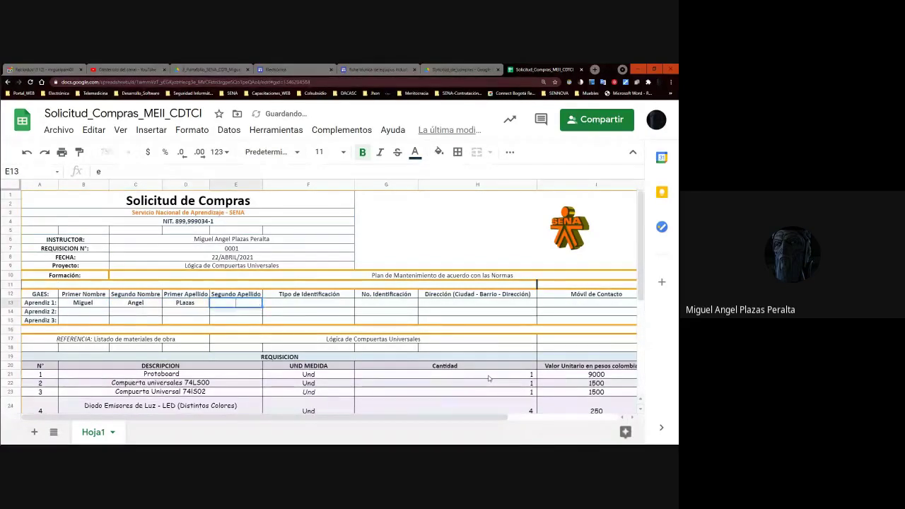
{"action": "key", "text": "Tab"}
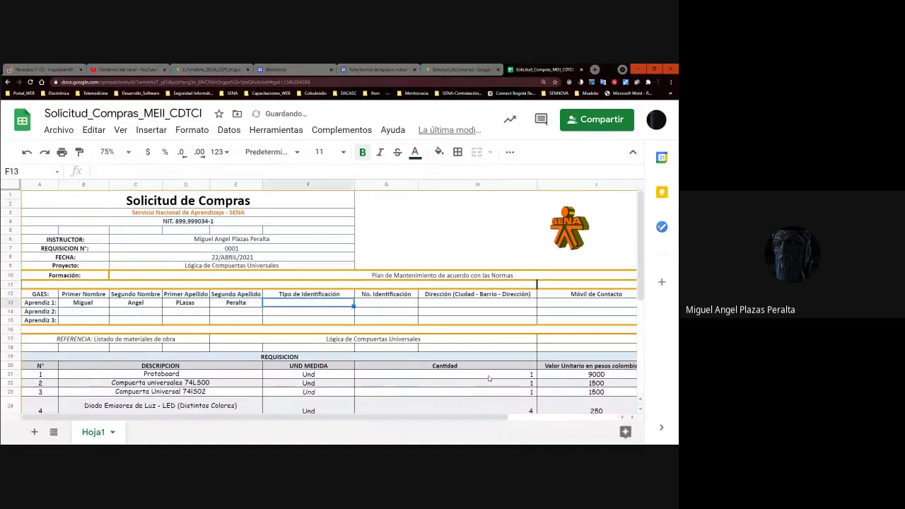
- Fill in ID type CC, the ID number, street address, mobile number and SENA e-mail, correcting the e-mail domain
{"action": "type", "text": "CC"}
{"action": "key", "text": "Tab"}
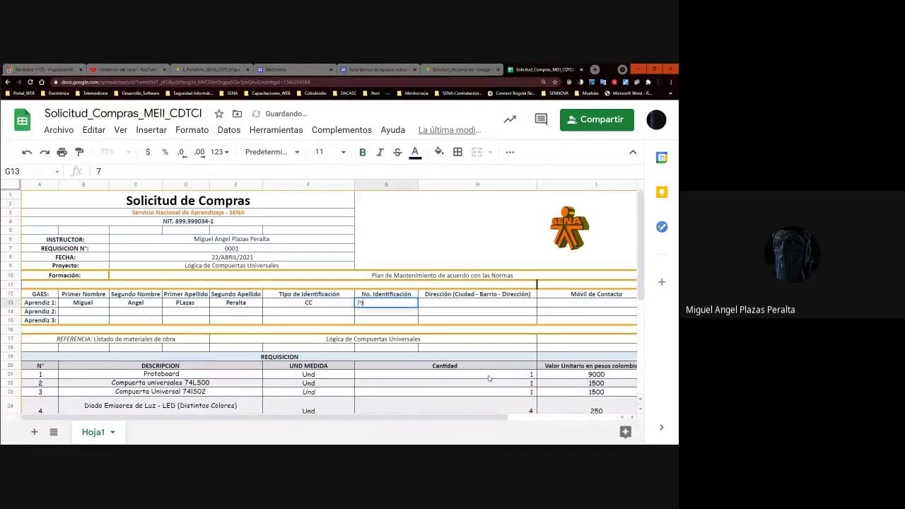
{"action": "key", "text": "Tab"}
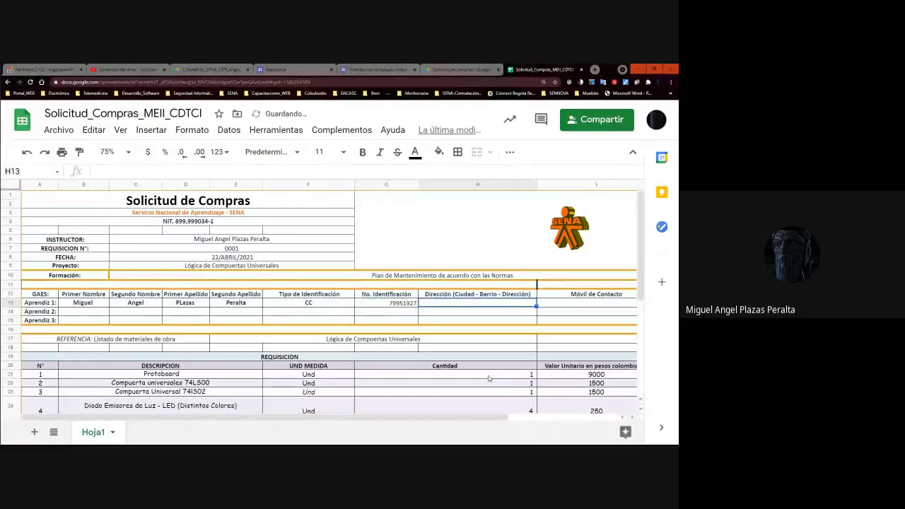
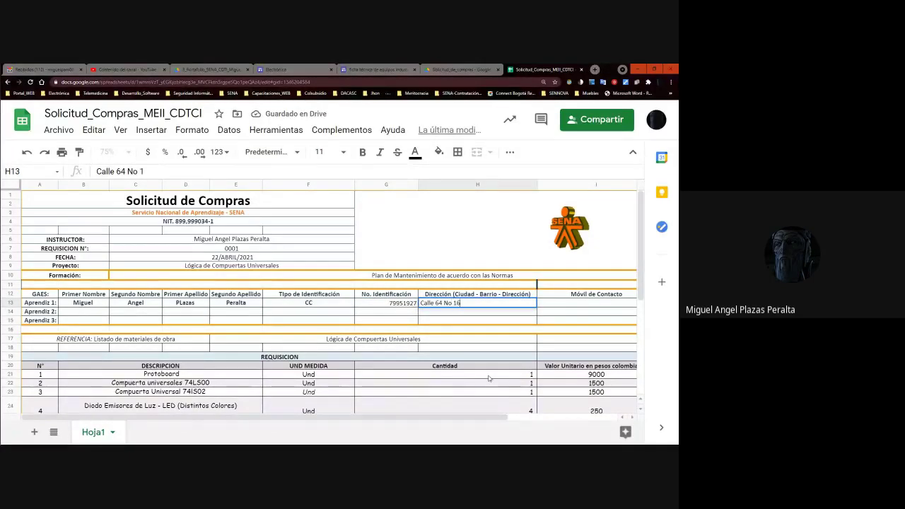
{"action": "key", "text": "Tab"}
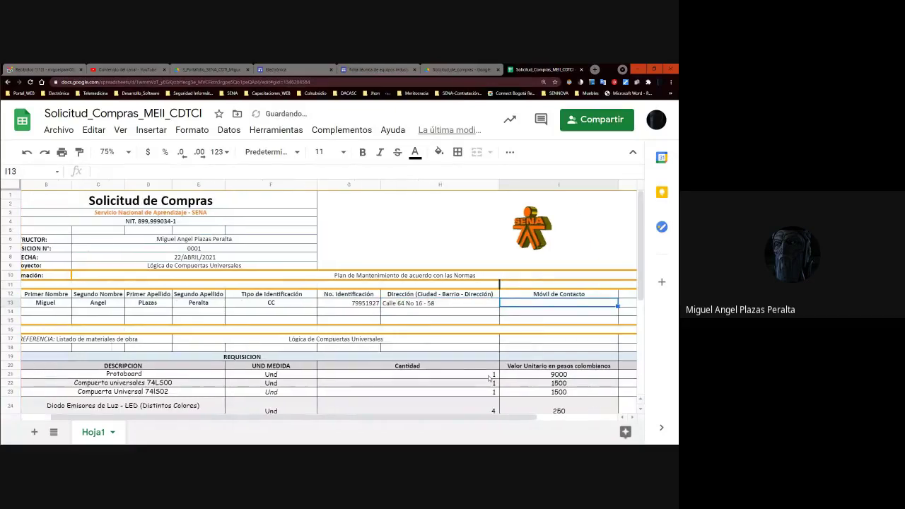
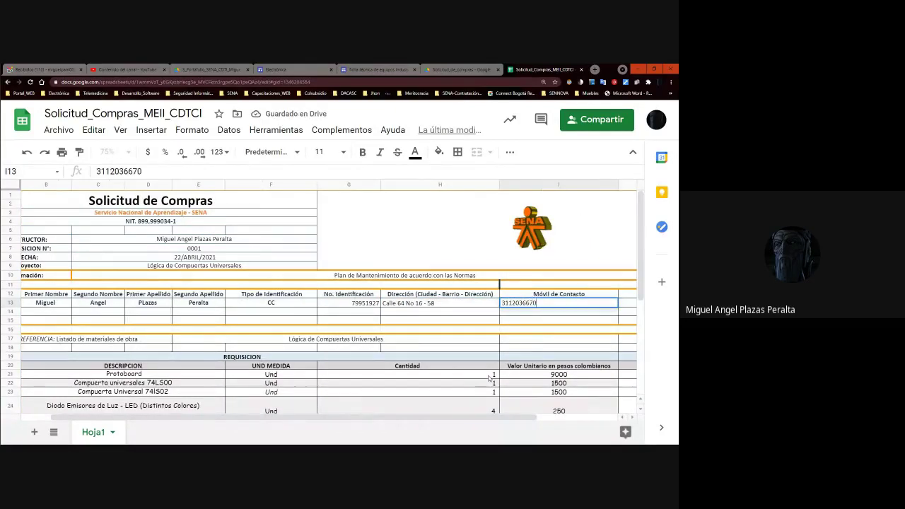
{"action": "key", "text": "Tab"}
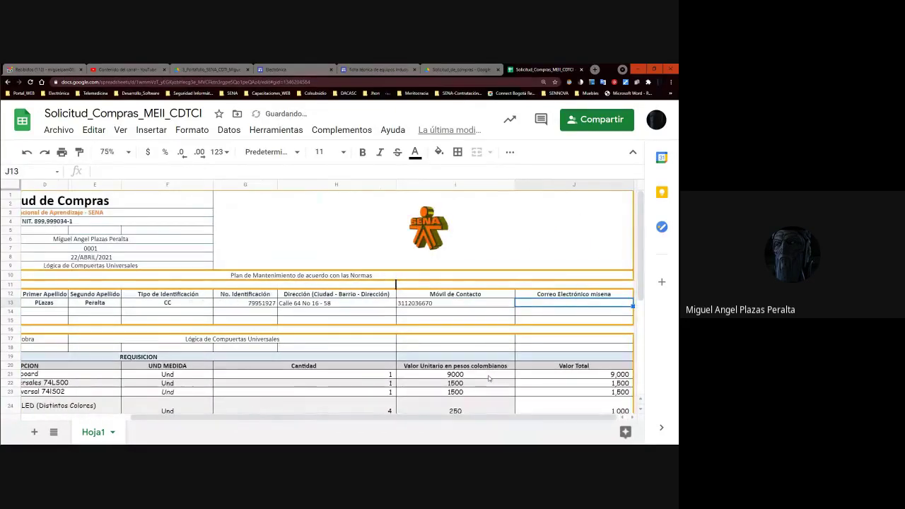
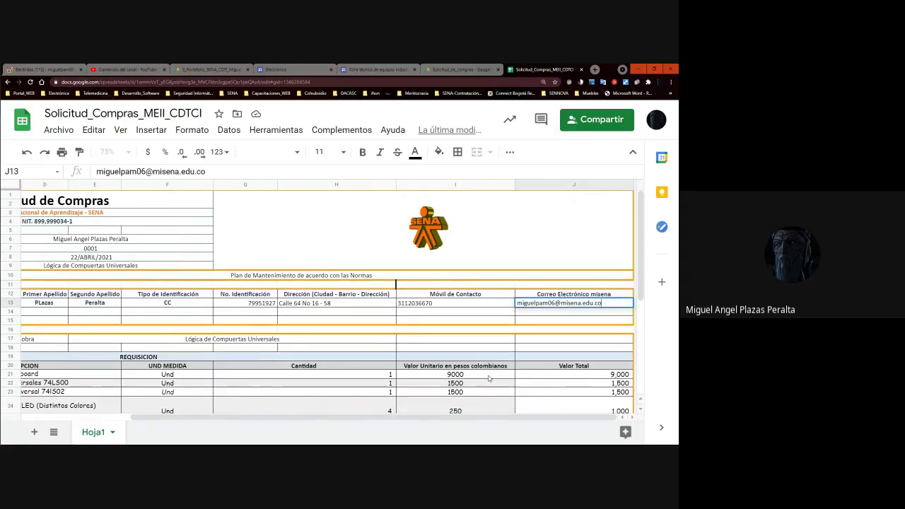
{"action": "key", "text": "Return"}
{"action": "scroll", "coordinate": [71, 318], "scroll_direction": "down", "scroll_amount": 10}
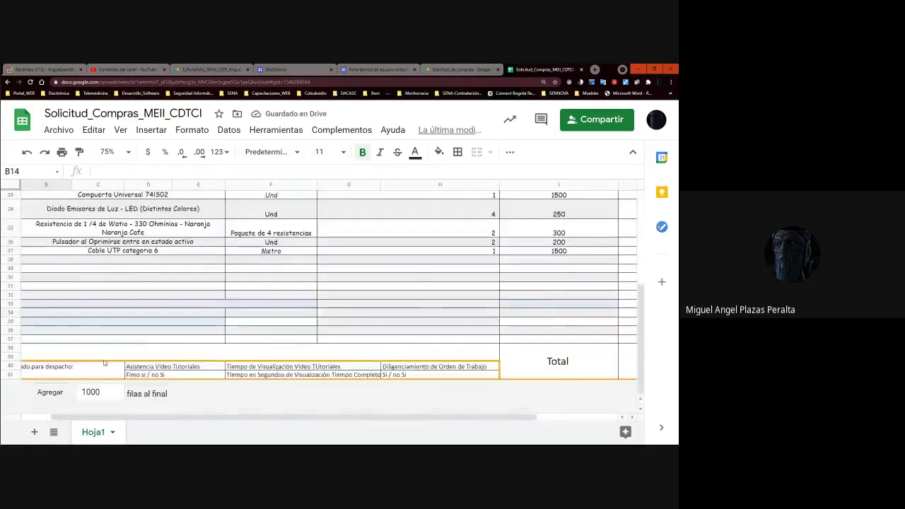
{"action": "scroll", "coordinate": [141, 297], "scroll_direction": "up", "scroll_amount": 9}
{"action": "scroll", "coordinate": [166, 274], "scroll_direction": "up", "scroll_amount": 1}
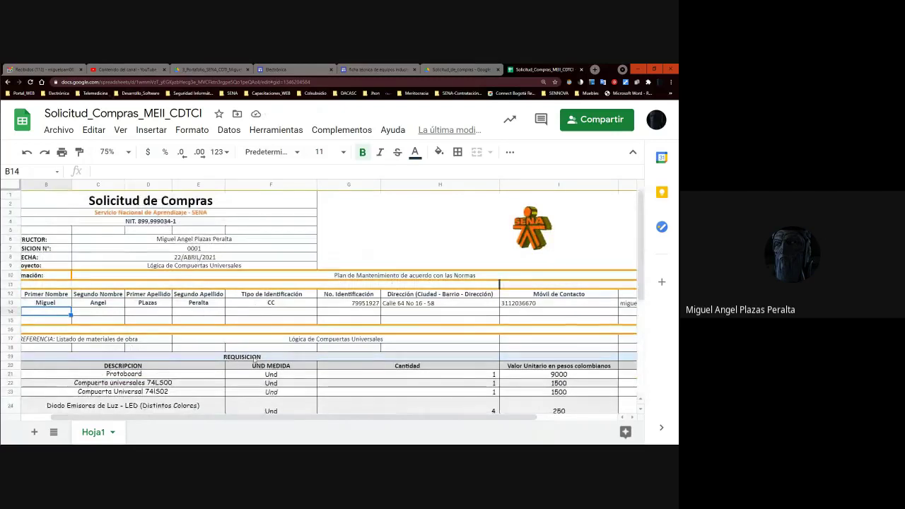
{"action": "scroll", "coordinate": [253, 359], "scroll_direction": "right", "scroll_amount": 3}
{"action": "scroll", "coordinate": [263, 313], "scroll_direction": "left", "scroll_amount": 3}
{"action": "scroll", "coordinate": [263, 313], "scroll_direction": "down", "scroll_amount": 5}
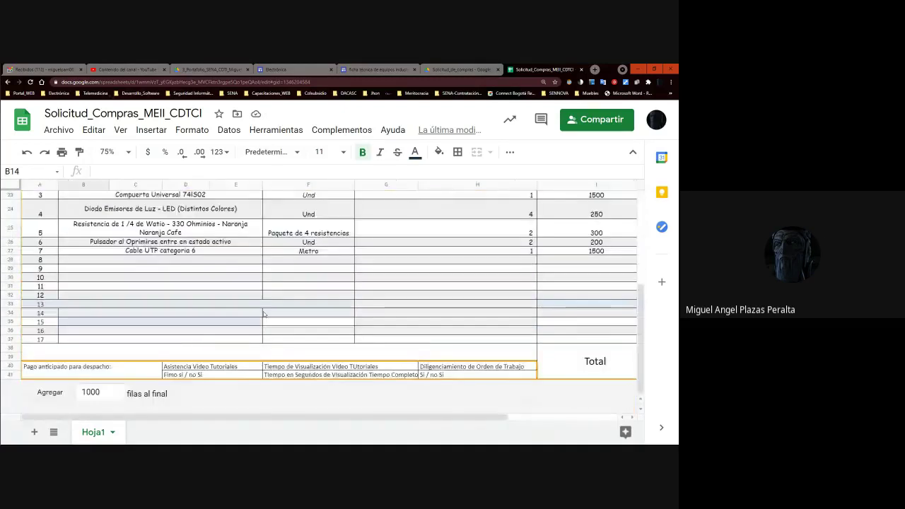
{"action": "scroll", "coordinate": [549, 408], "scroll_direction": "right", "scroll_amount": 3}
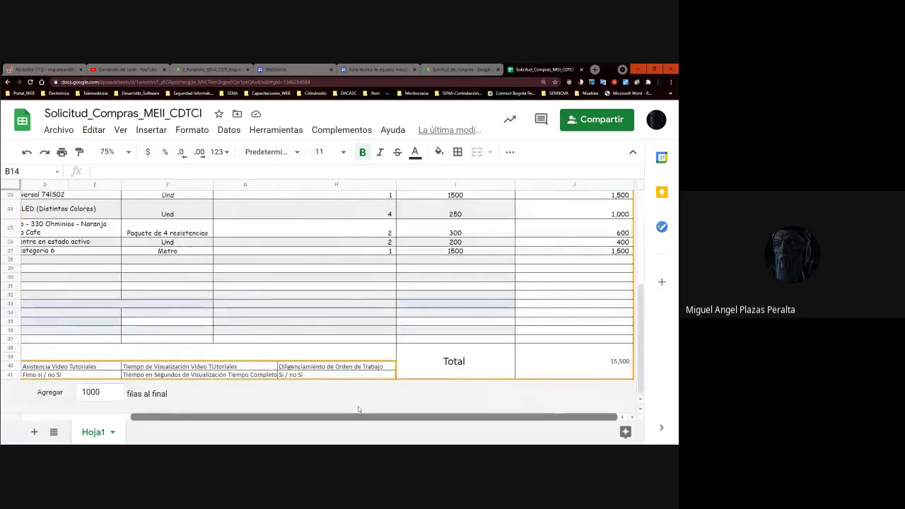
{"action": "scroll", "coordinate": [293, 280], "scroll_direction": "left", "scroll_amount": 2}
{"action": "scroll", "coordinate": [293, 281], "scroll_direction": "up", "scroll_amount": 5}
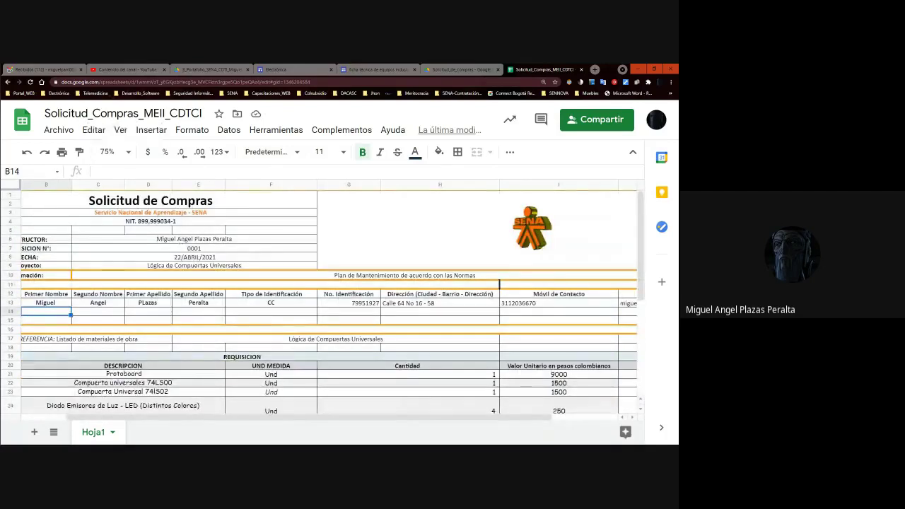